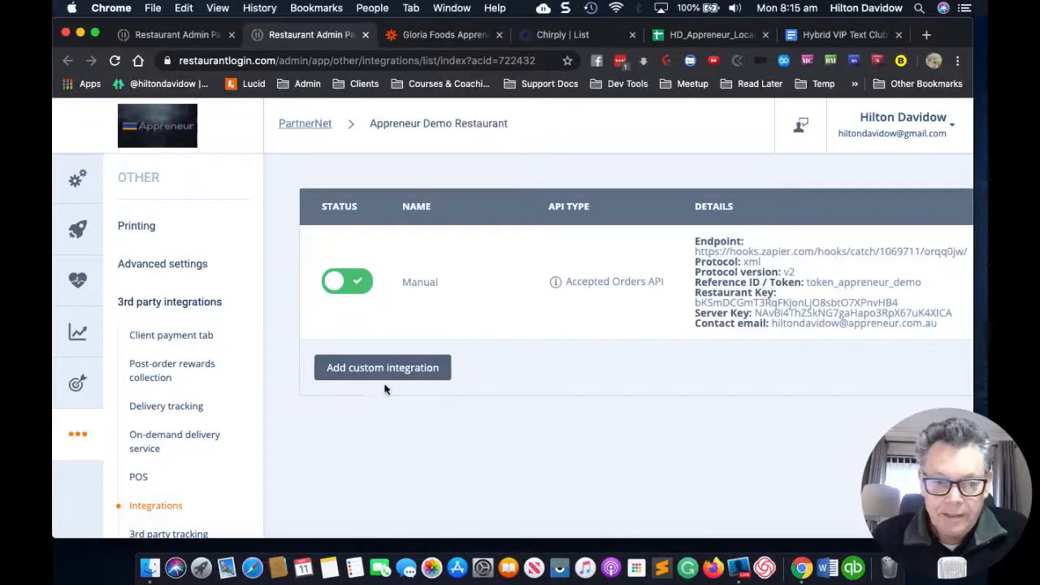
Step: Disable the existing Manual integration and start a blank custom integration
click(357, 282)
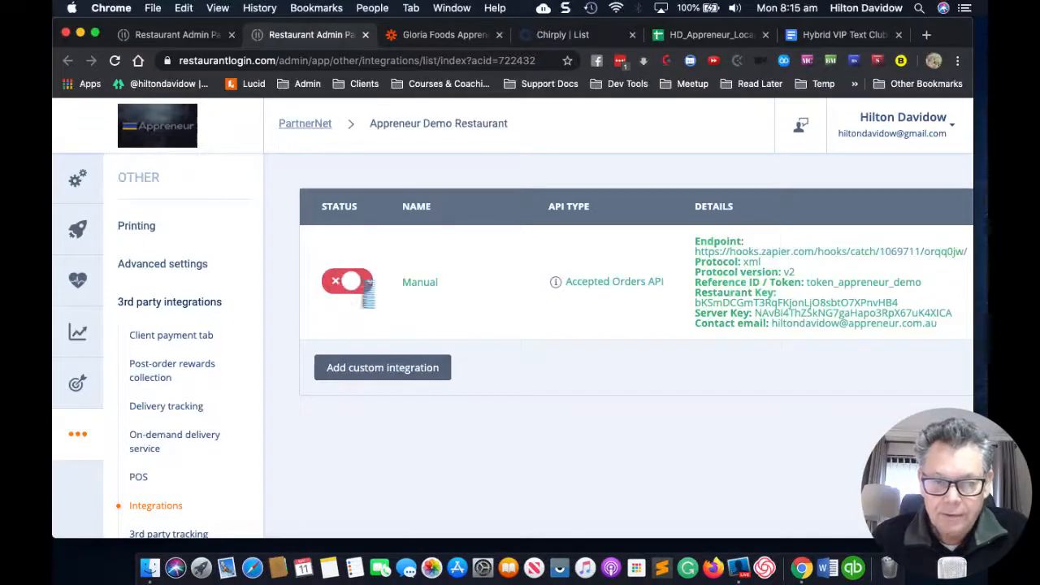
click(382, 366)
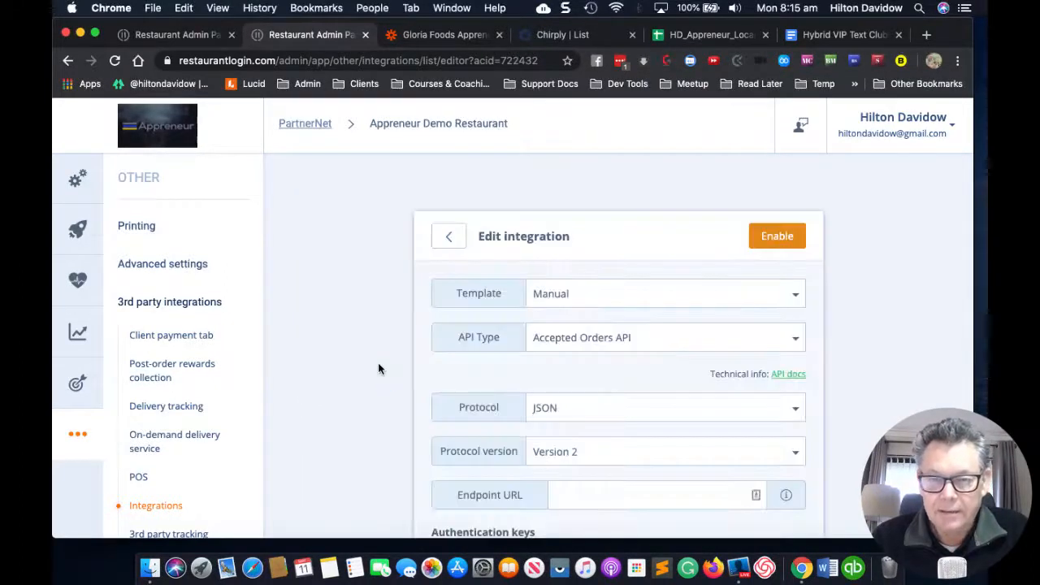
scroll(378, 364, down, 1)
scroll(378, 362, down, 1)
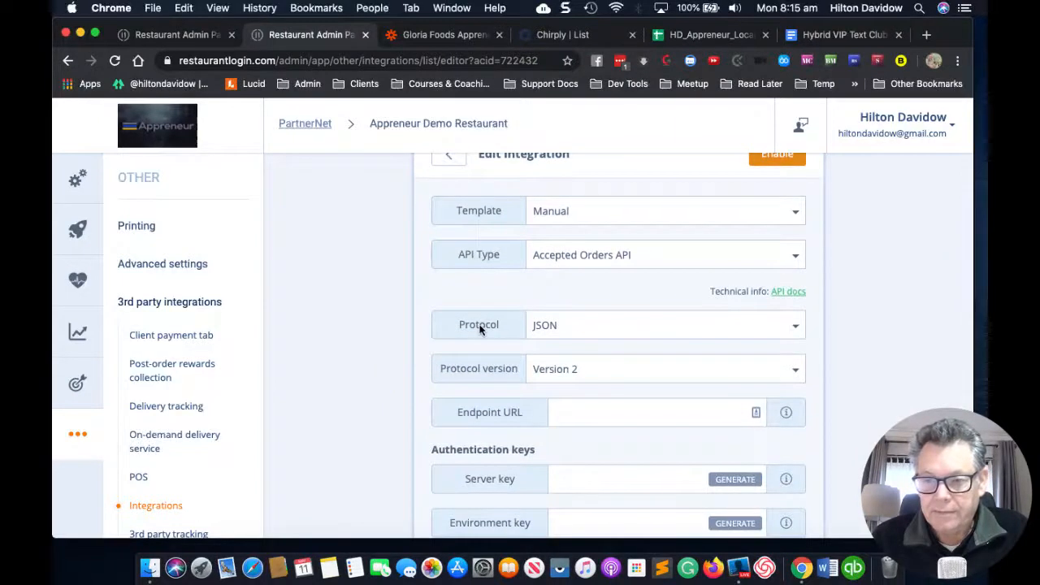
scroll(568, 297, up, 2)
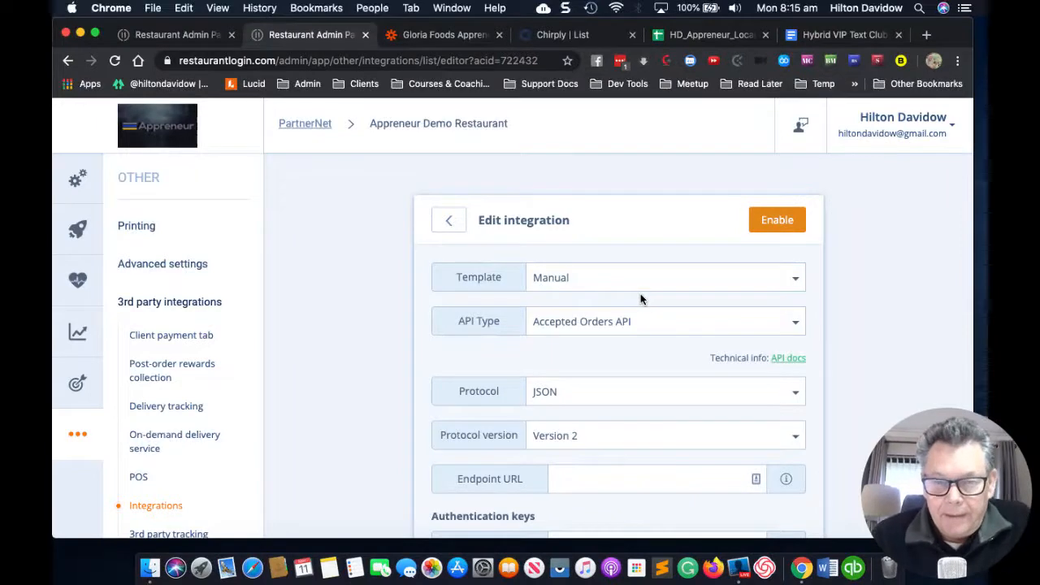
scroll(633, 285, down, 1)
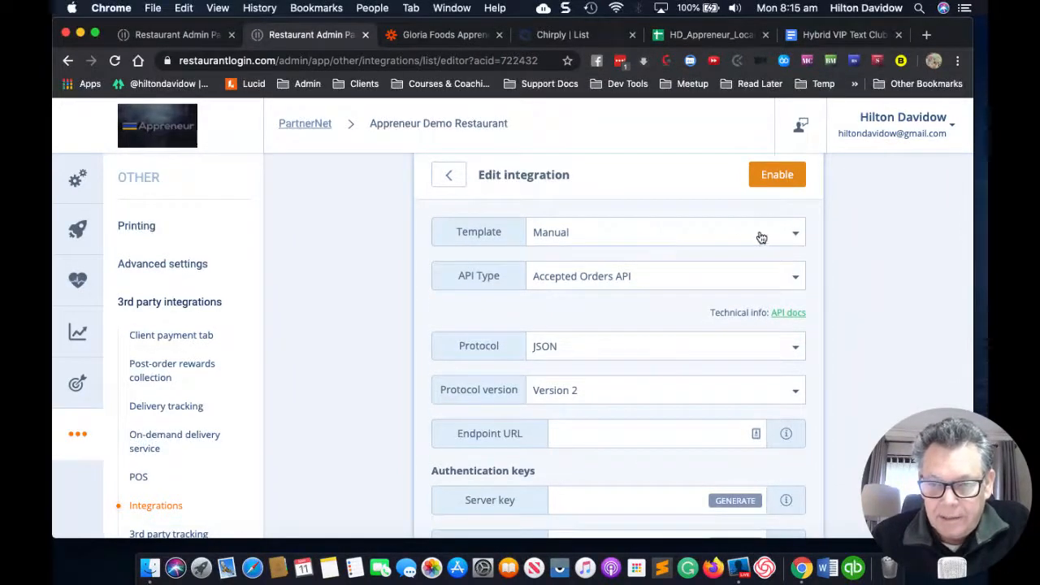
scroll(739, 240, down, 1)
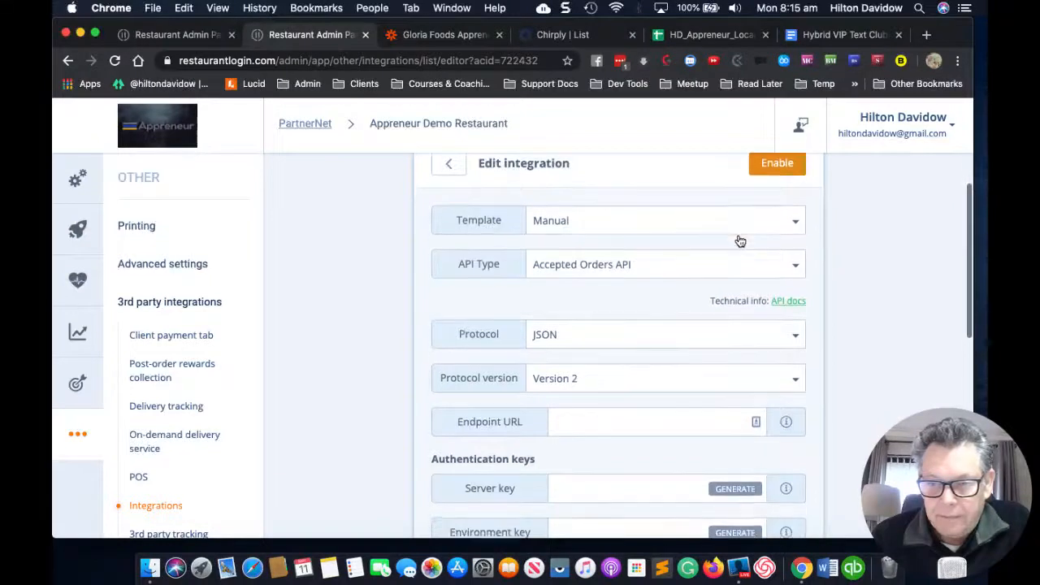
scroll(740, 240, down, 2)
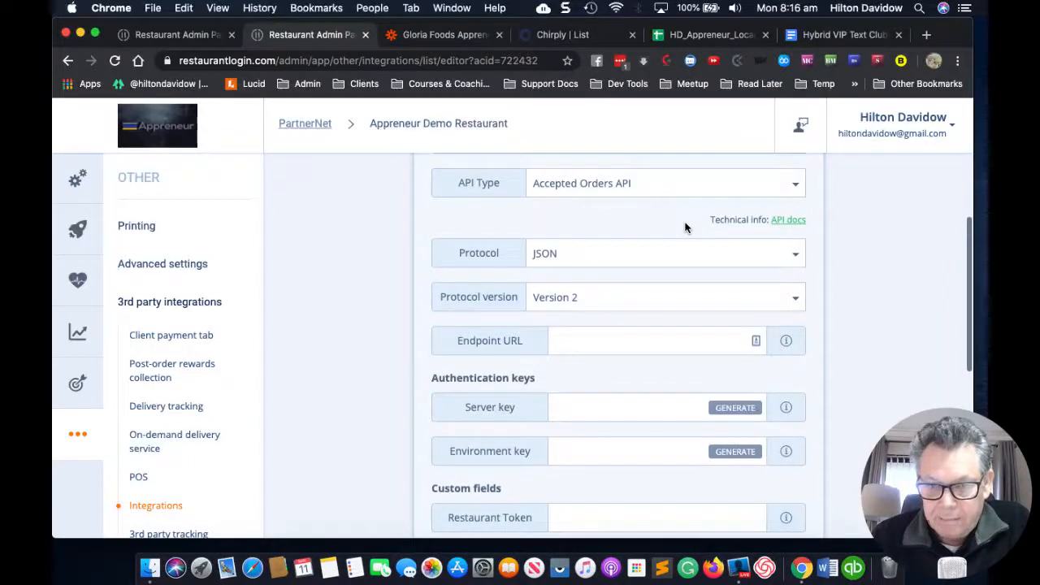
scroll(685, 227, down, 2)
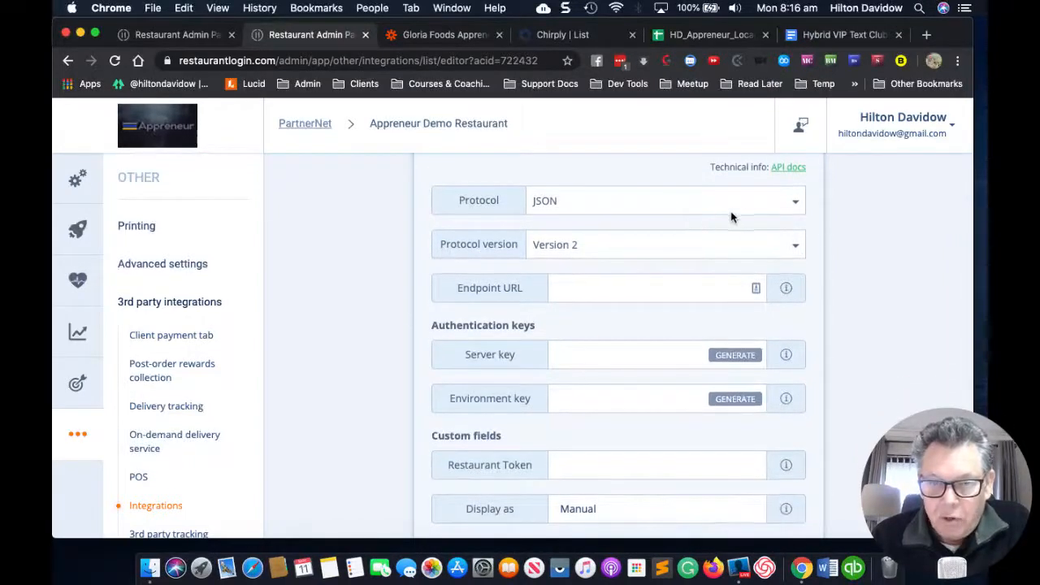
Step: Change the new integration's protocol from JSON to XML Version 2
click(796, 206)
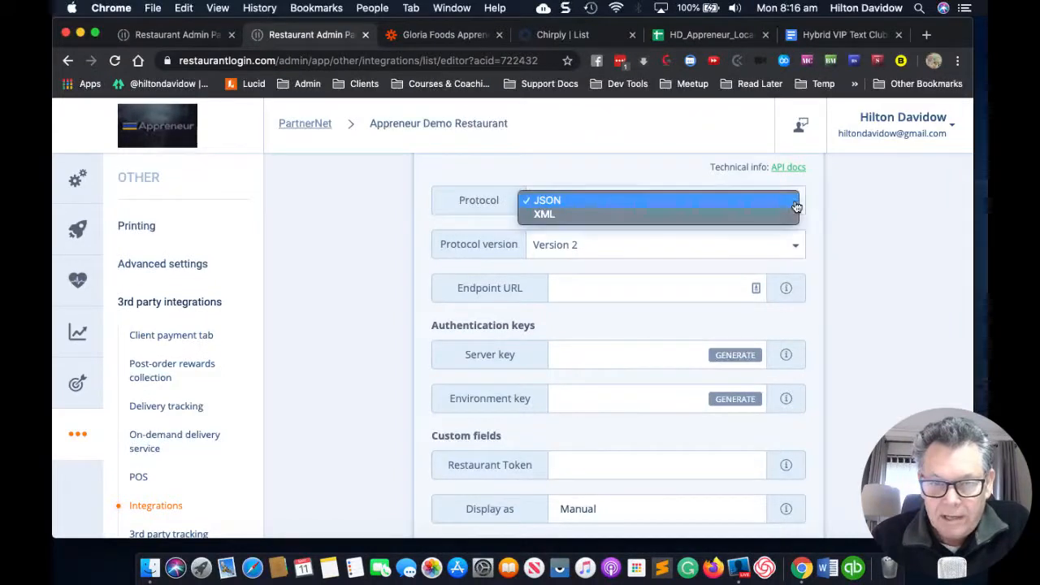
click(679, 215)
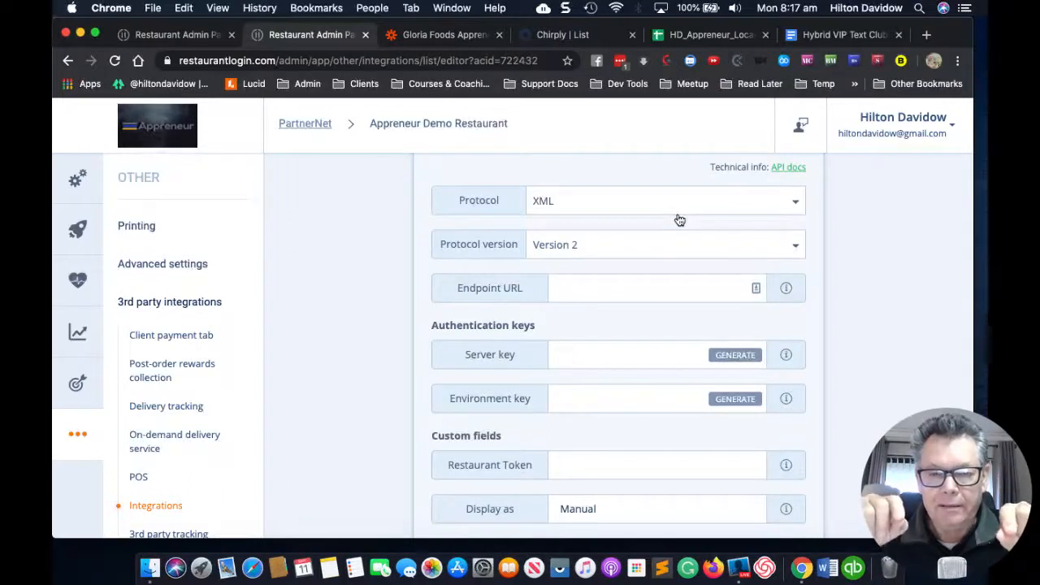
scroll(693, 255, down, 2)
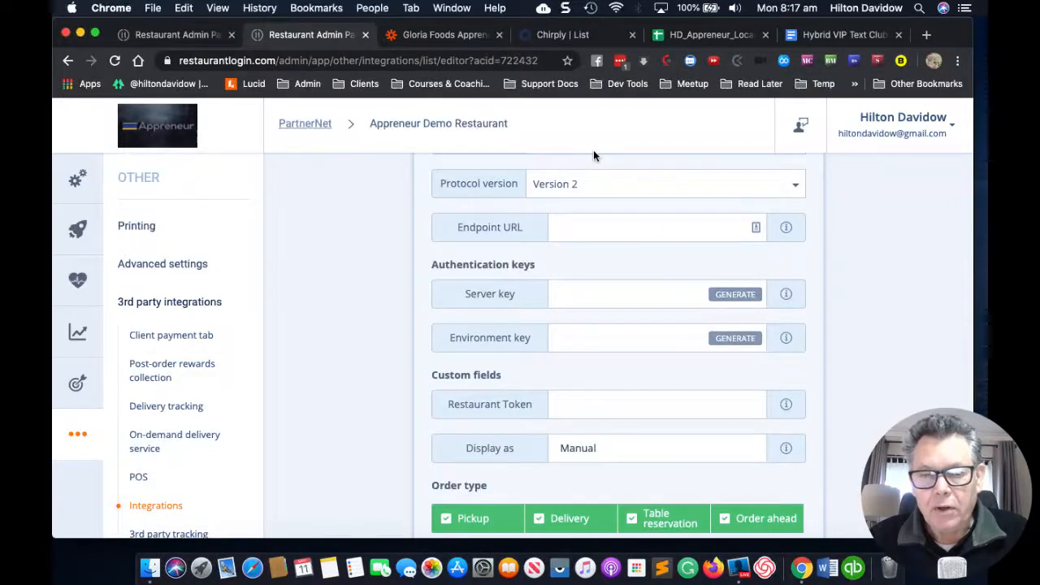
Step: Copy the Catch Hook trigger's custom webhook URL in Zapier, then return to restaurant admin
click(424, 36)
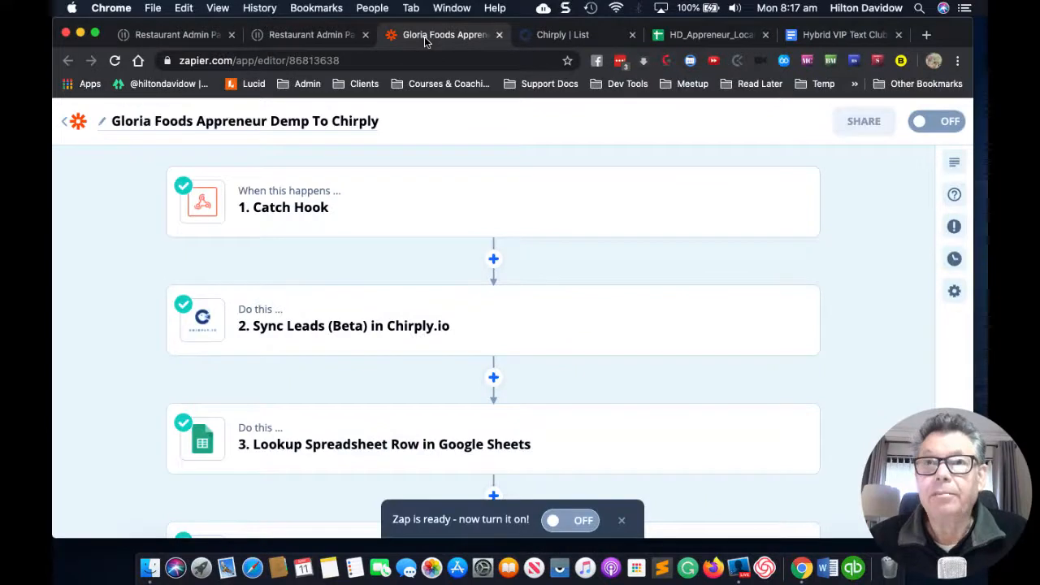
click(387, 215)
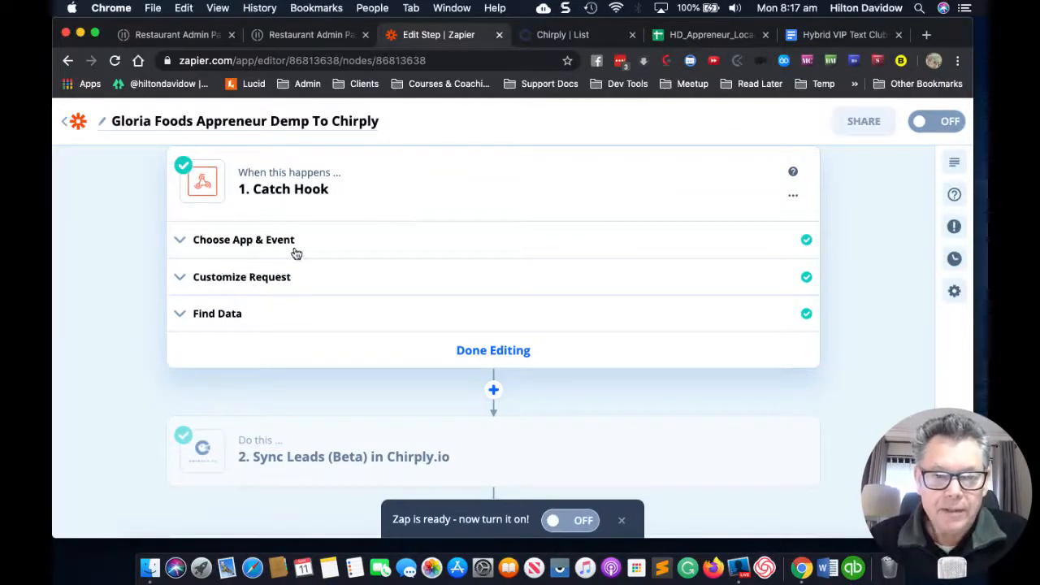
click(321, 254)
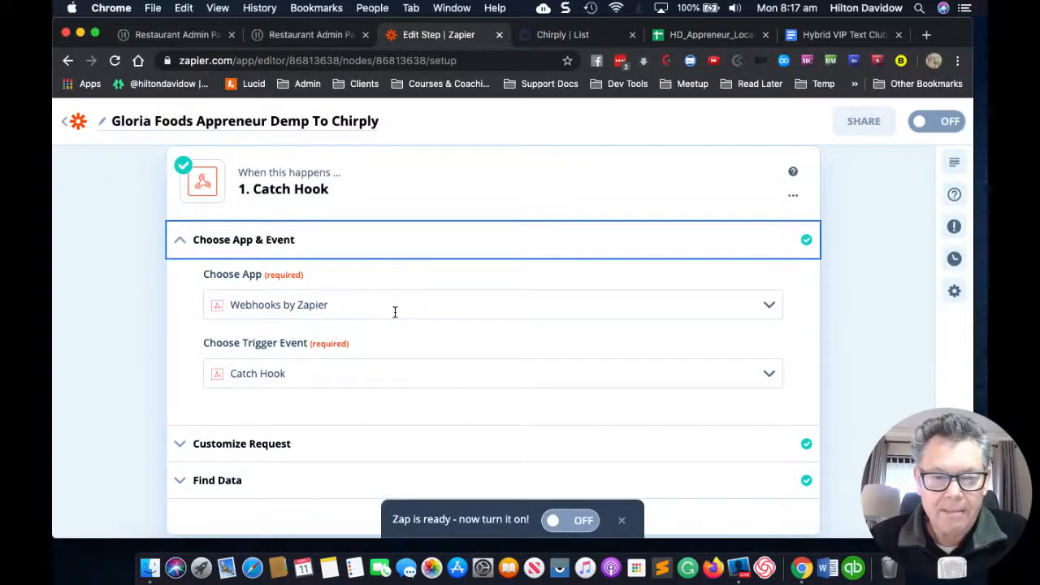
scroll(394, 311, down, 3)
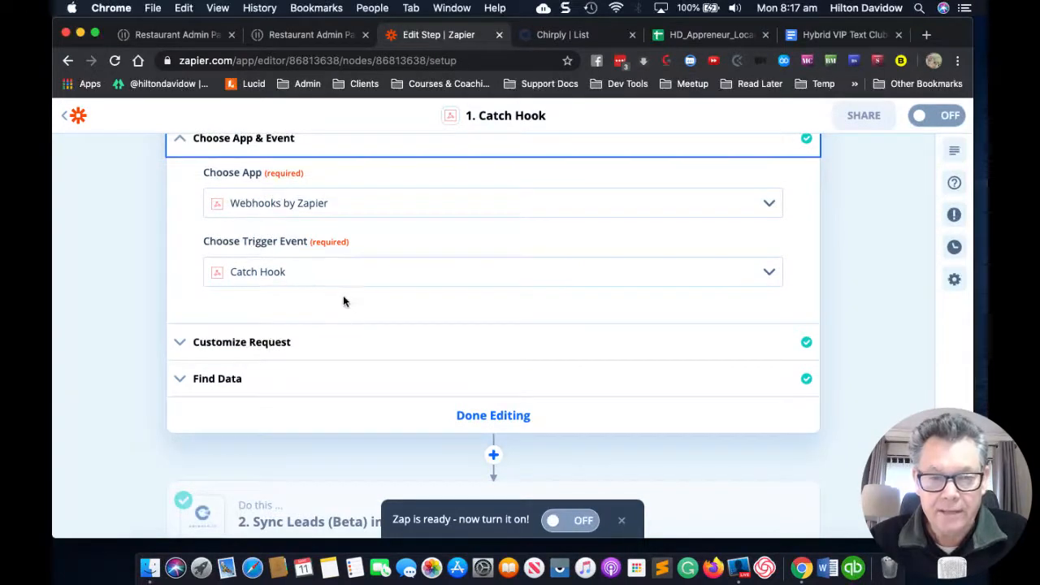
click(356, 357)
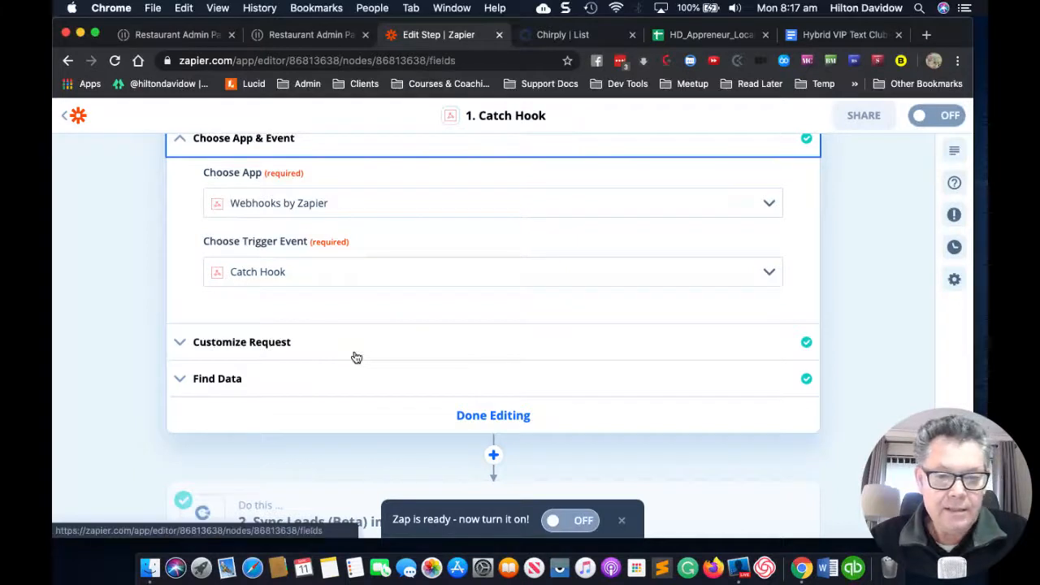
click(180, 344)
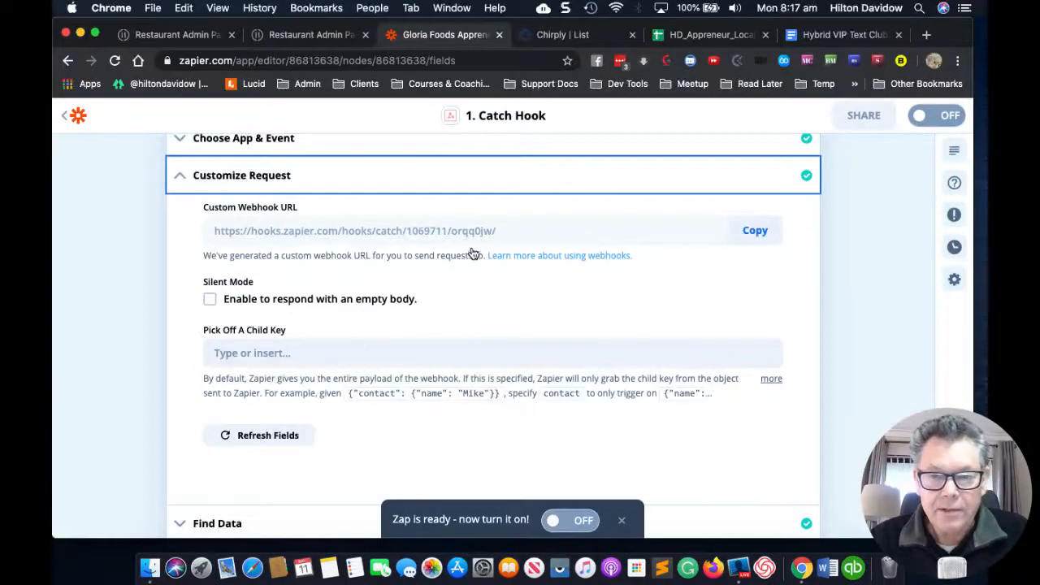
click(755, 231)
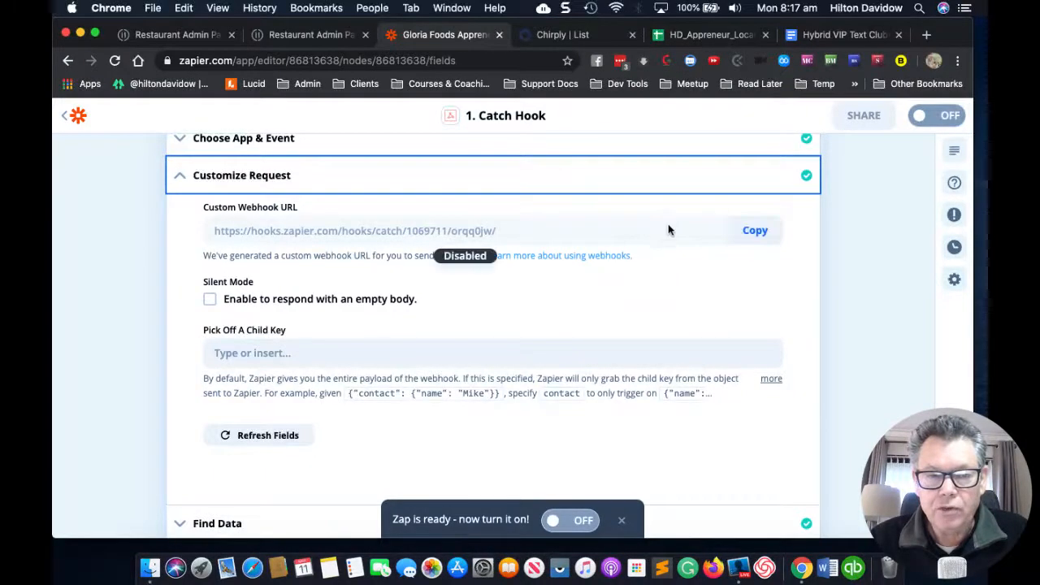
click(754, 231)
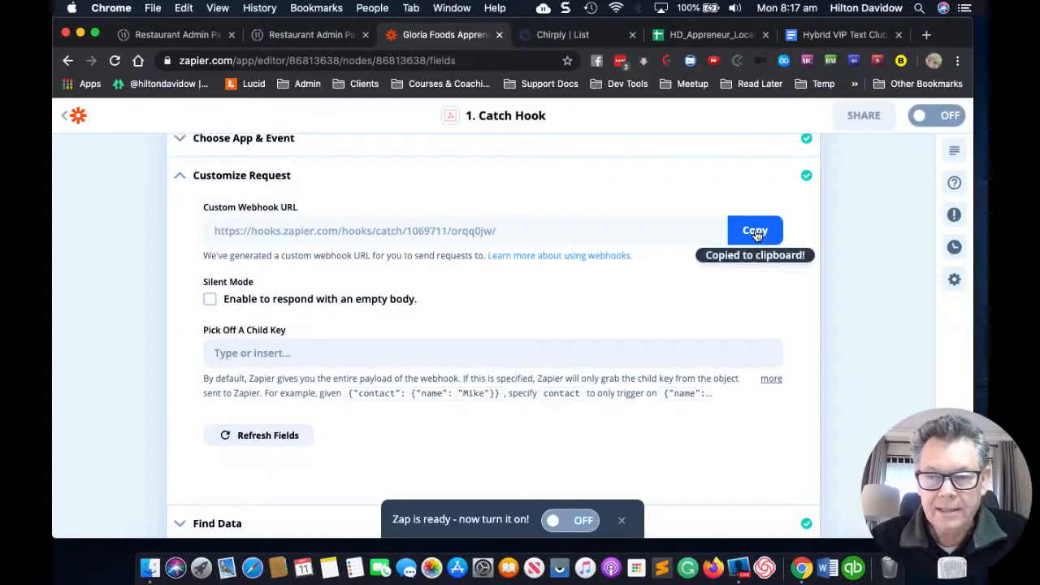
click(283, 35)
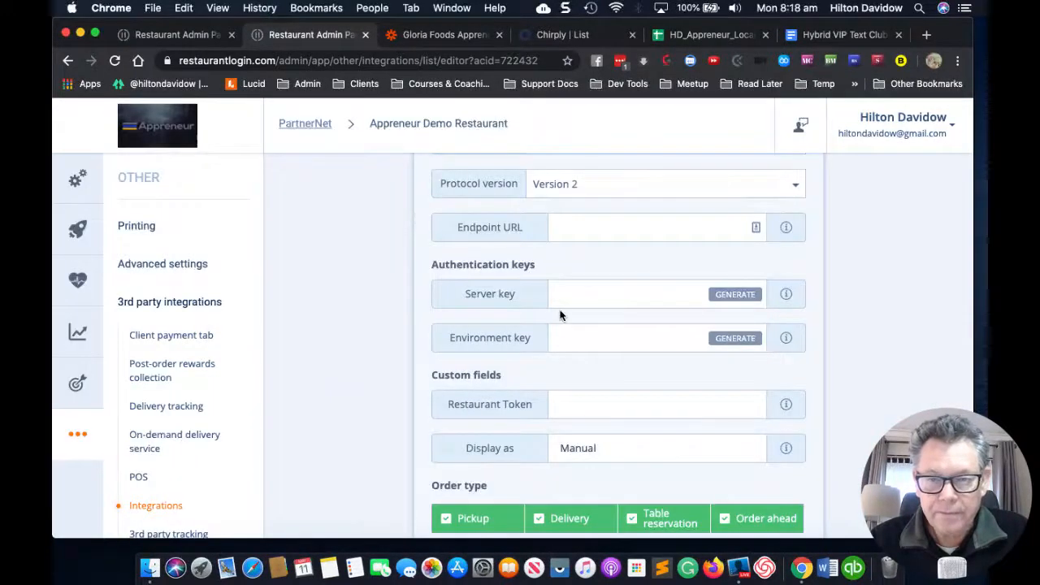
Step: Paste the Zapier webhook as the Endpoint URL and generate server and environment keys
click(601, 229)
key(super+v)
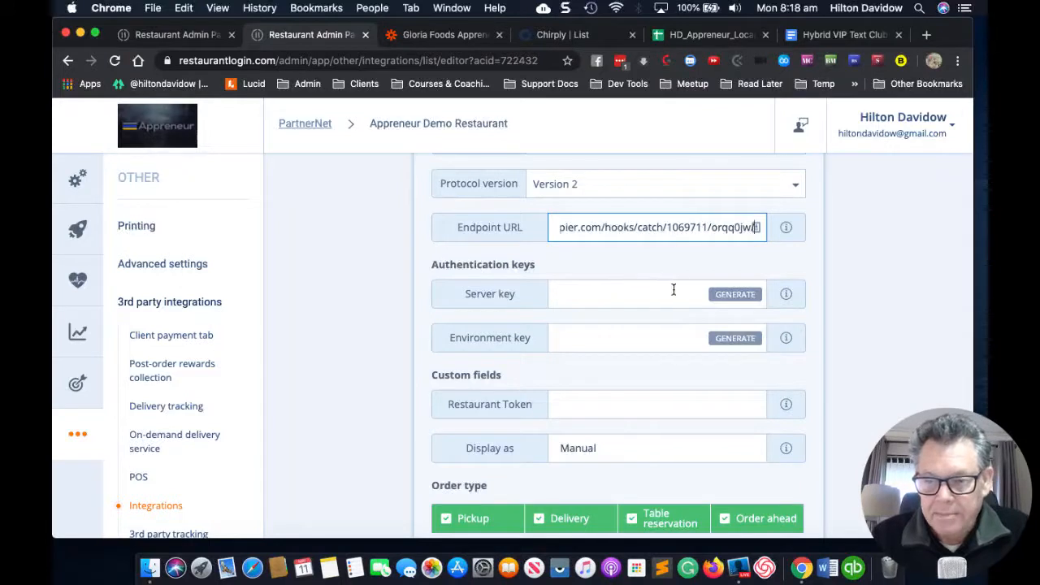
click(736, 295)
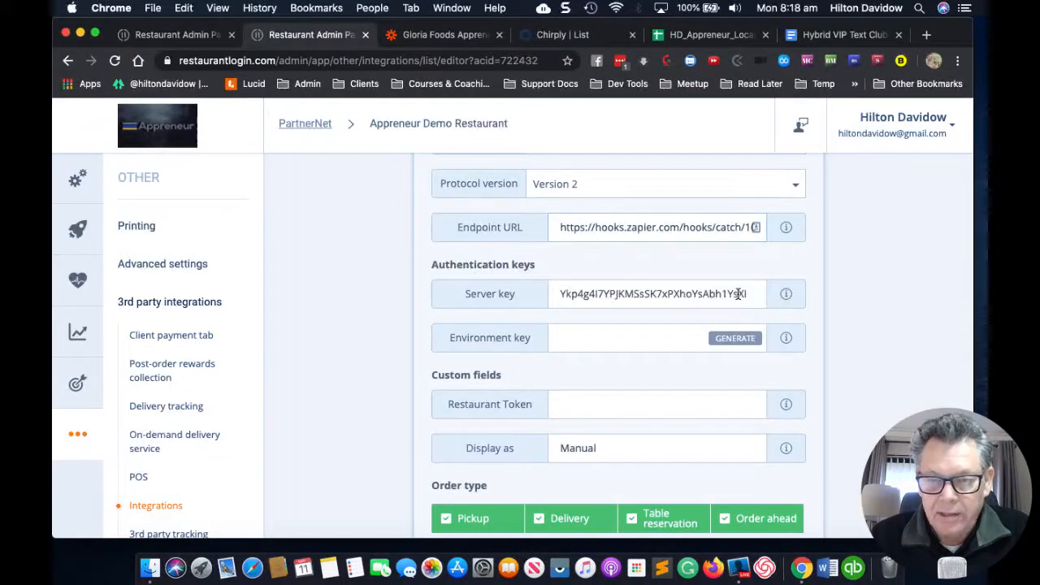
click(738, 340)
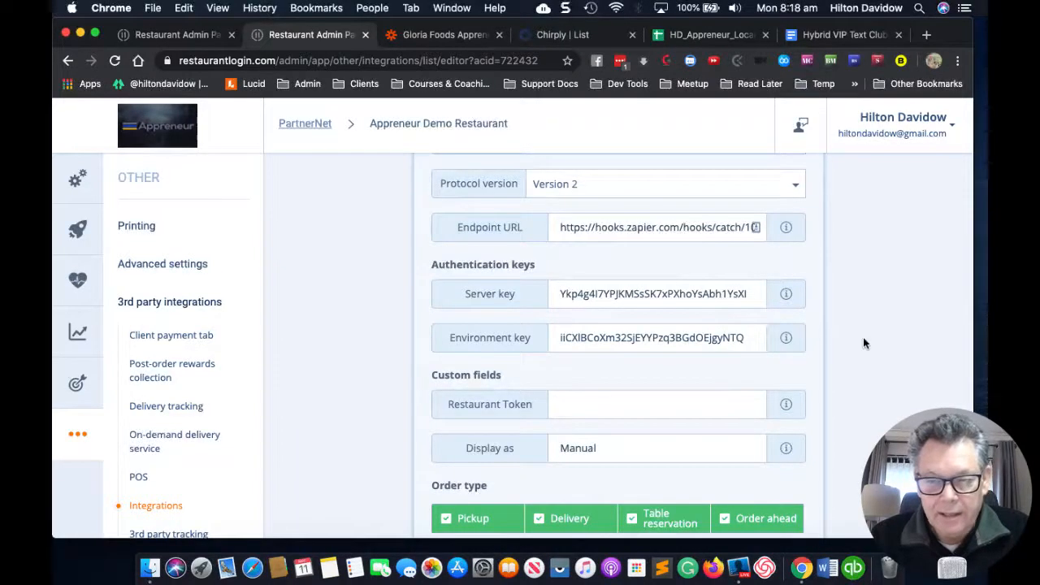
scroll(864, 343, down, 3)
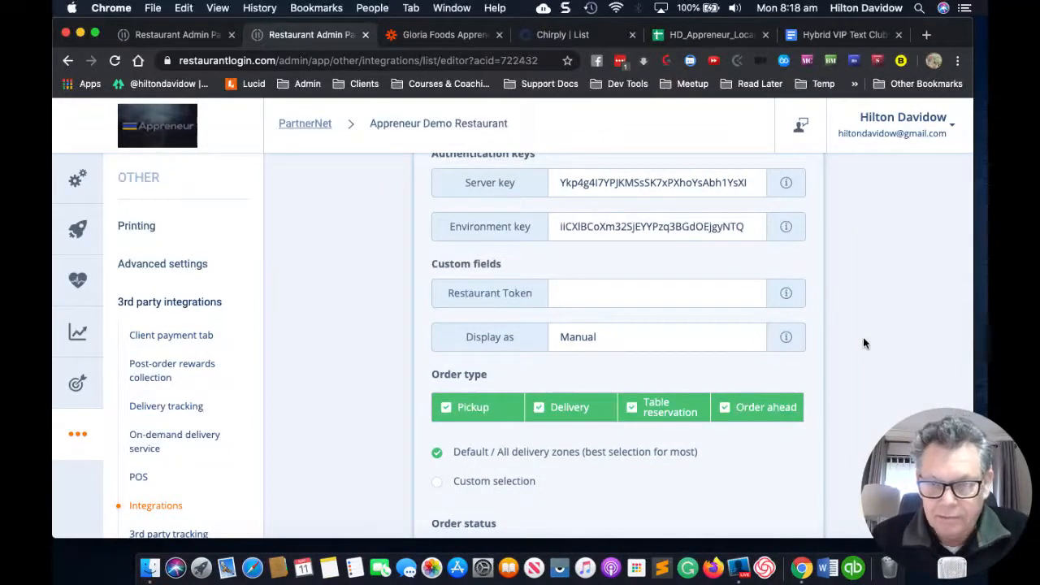
scroll(862, 343, down, 1)
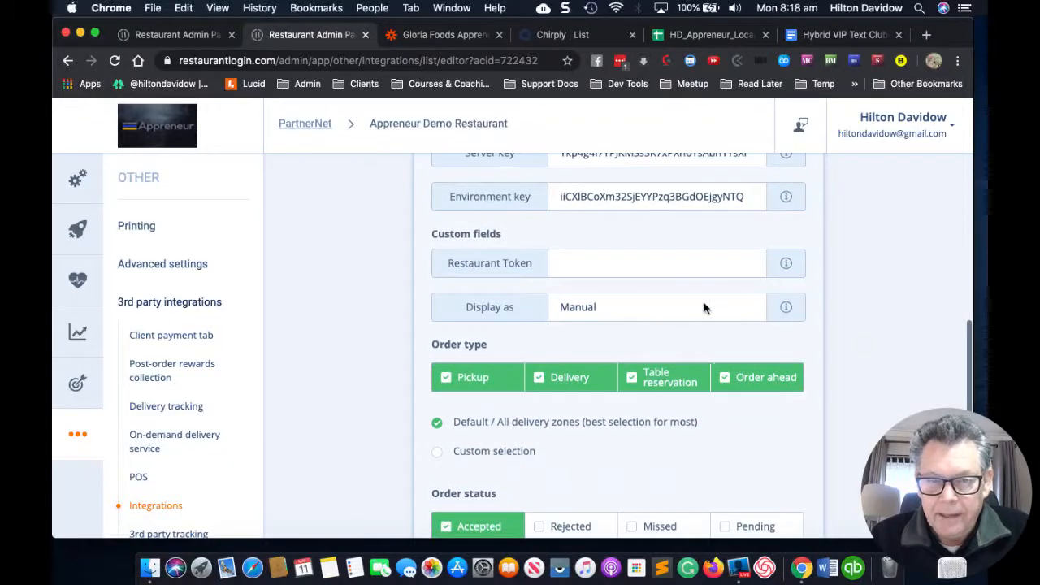
Step: Enter the restaurant's token in the Restaurant Token custom field
click(634, 264)
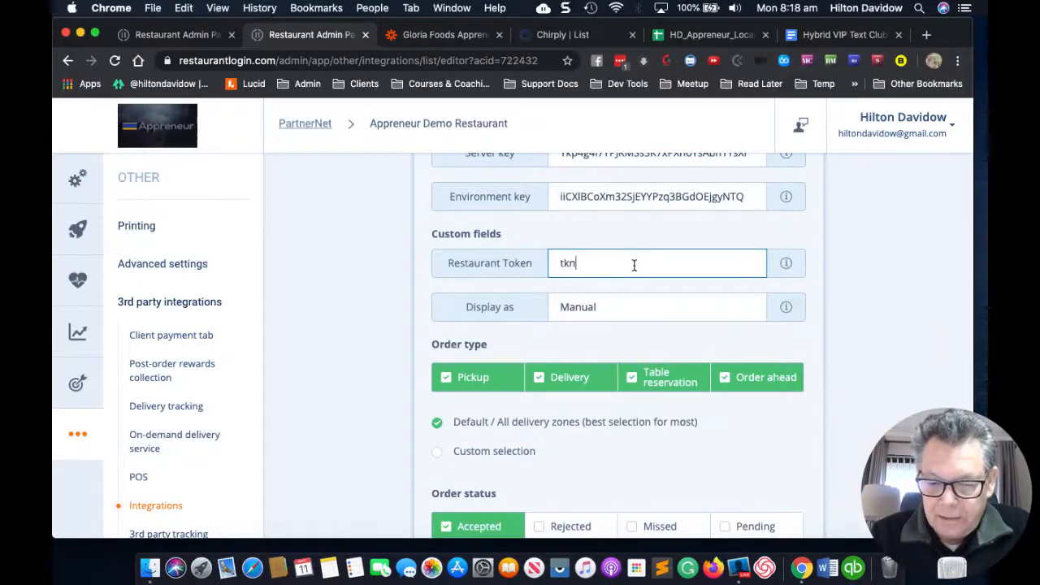
text(_)
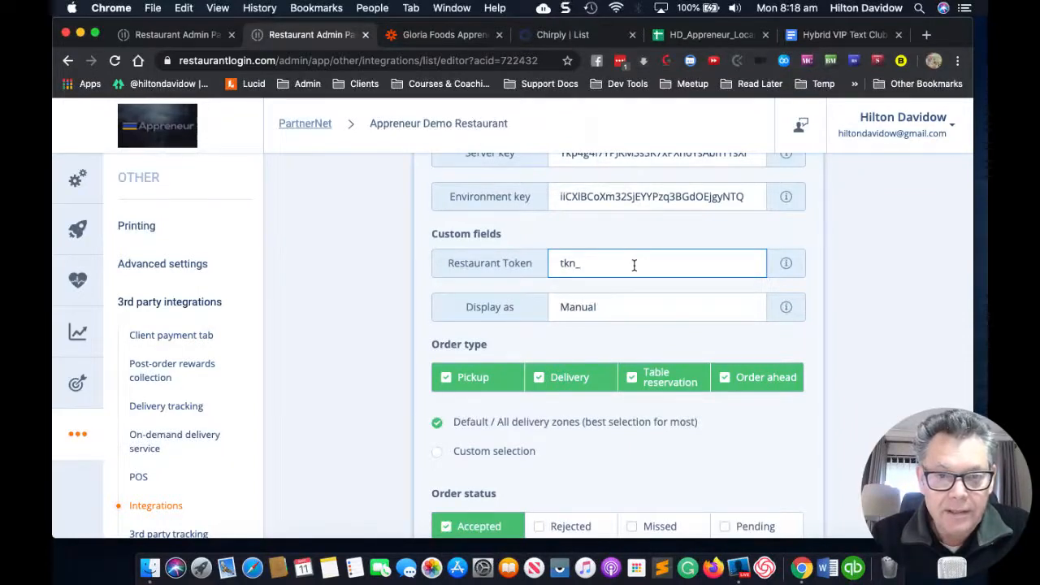
text(A)
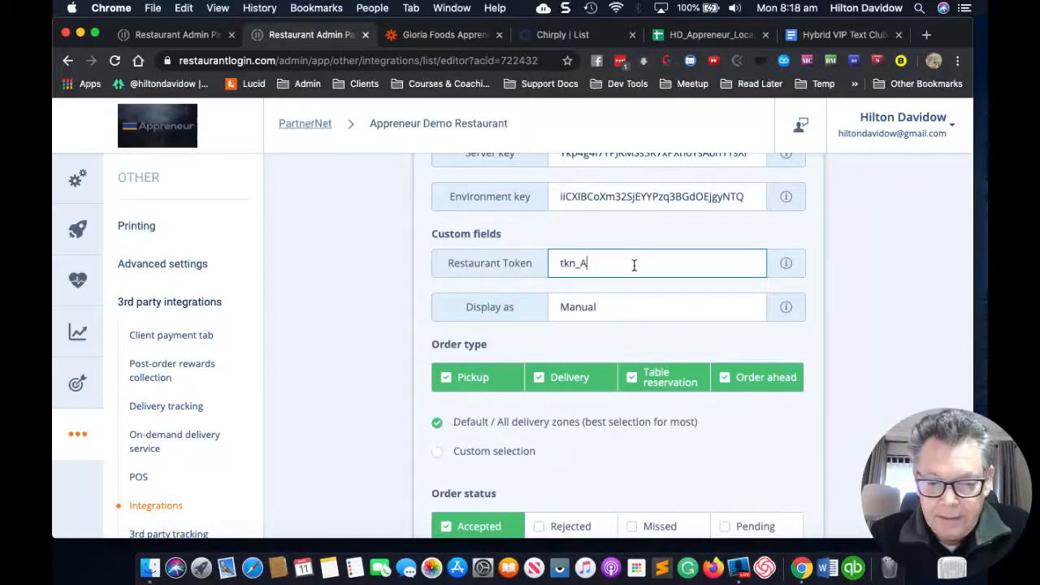
text(ppreneu)
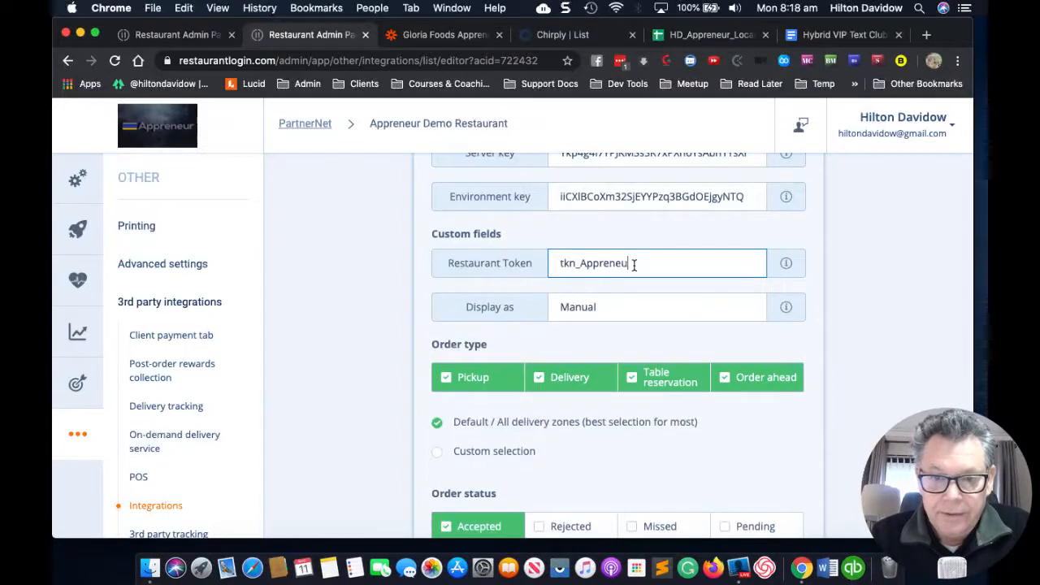
text(r_Dem)
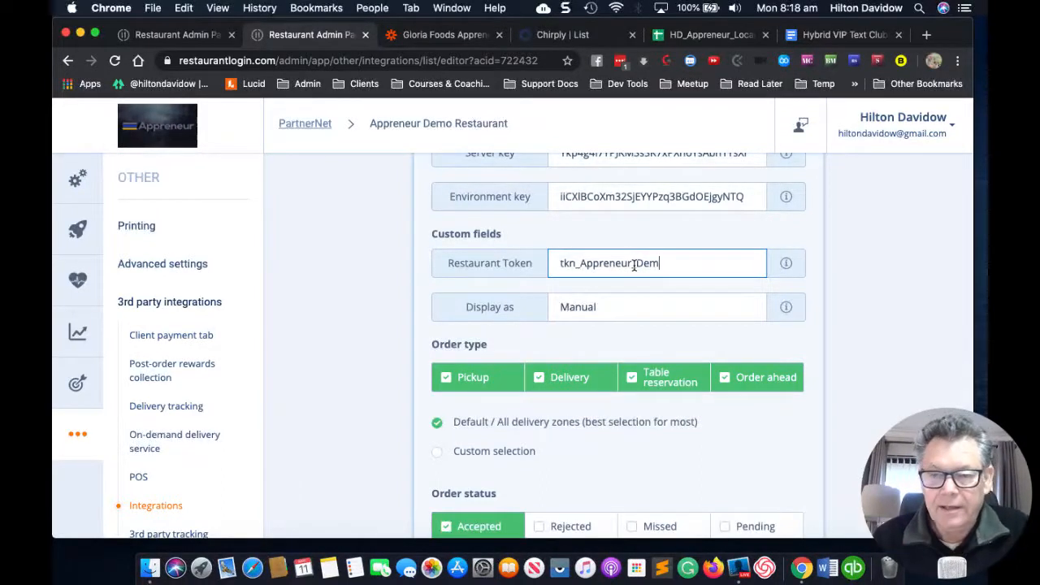
mouse_move(786, 268)
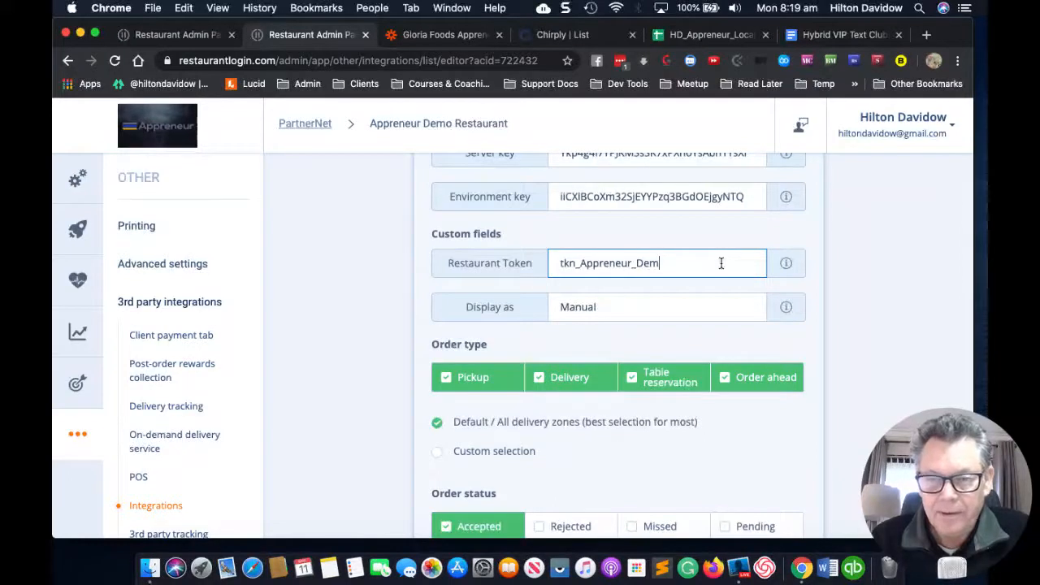
scroll(720, 262, up, 1)
scroll(720, 262, down, 1)
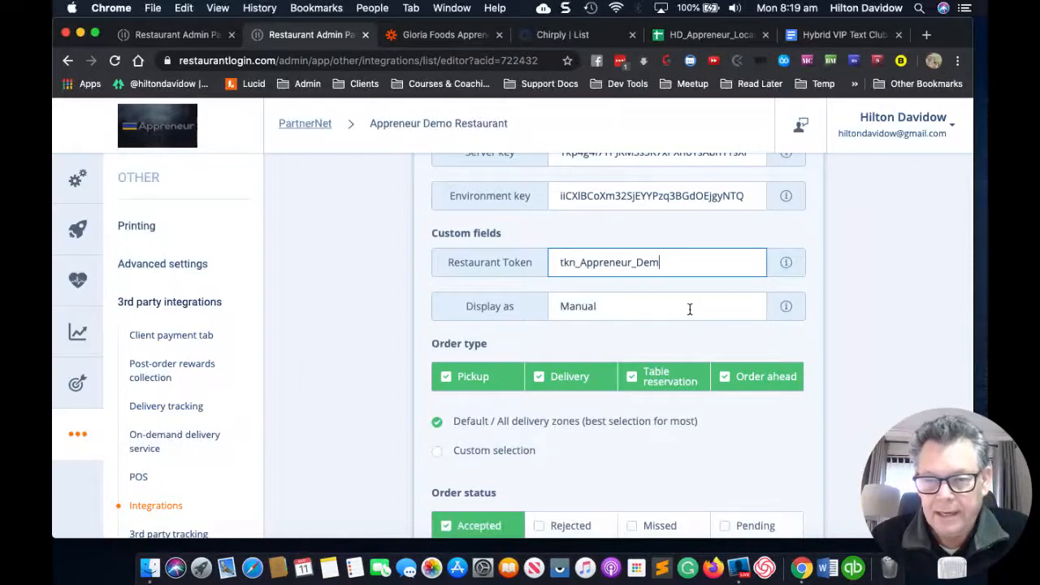
Step: Tick the Rejected, Missed and Pending order statuses alongside Accepted
click(742, 306)
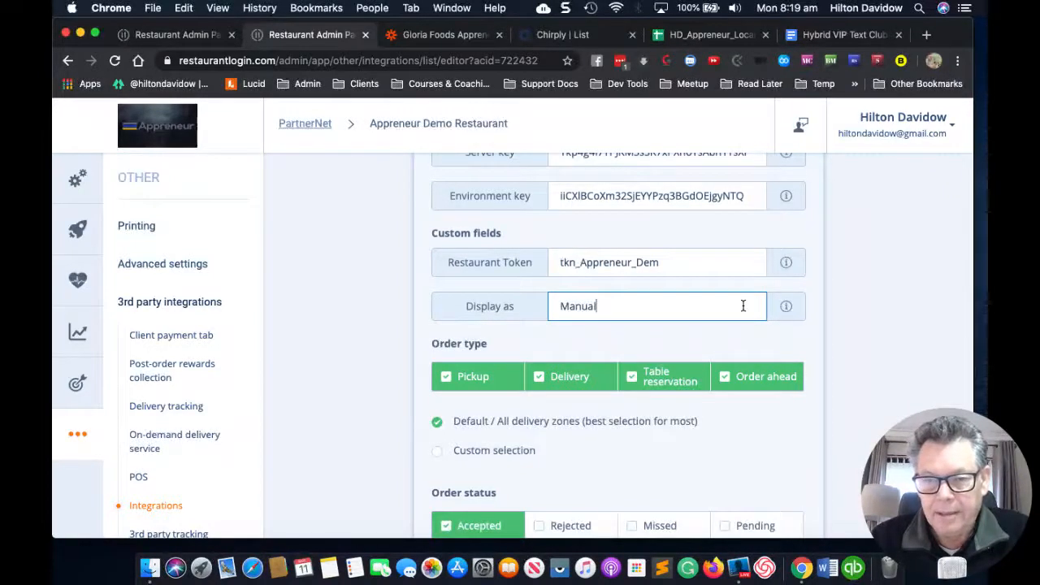
scroll(742, 307, down, 1)
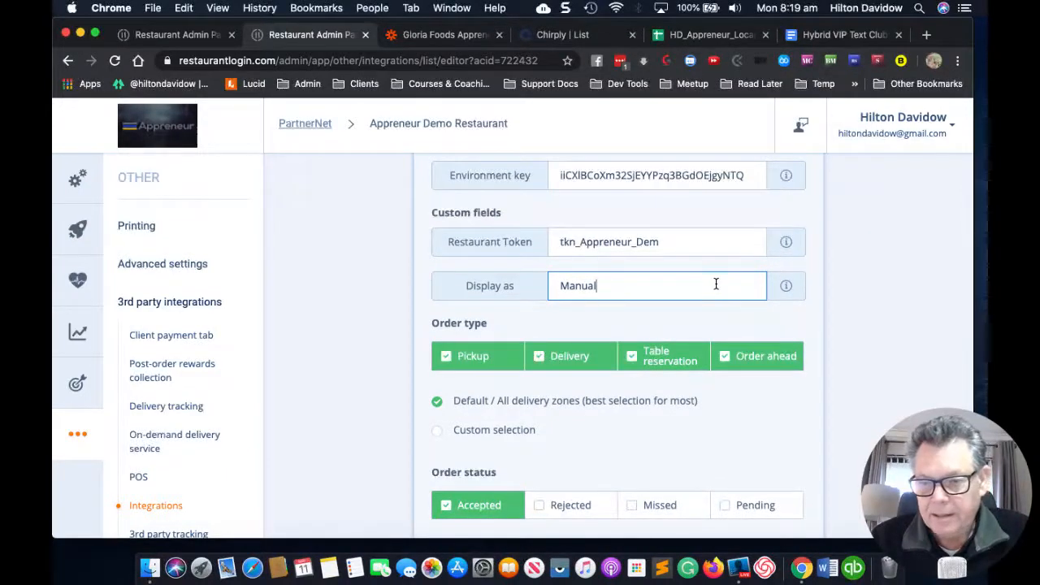
mouse_move(785, 288)
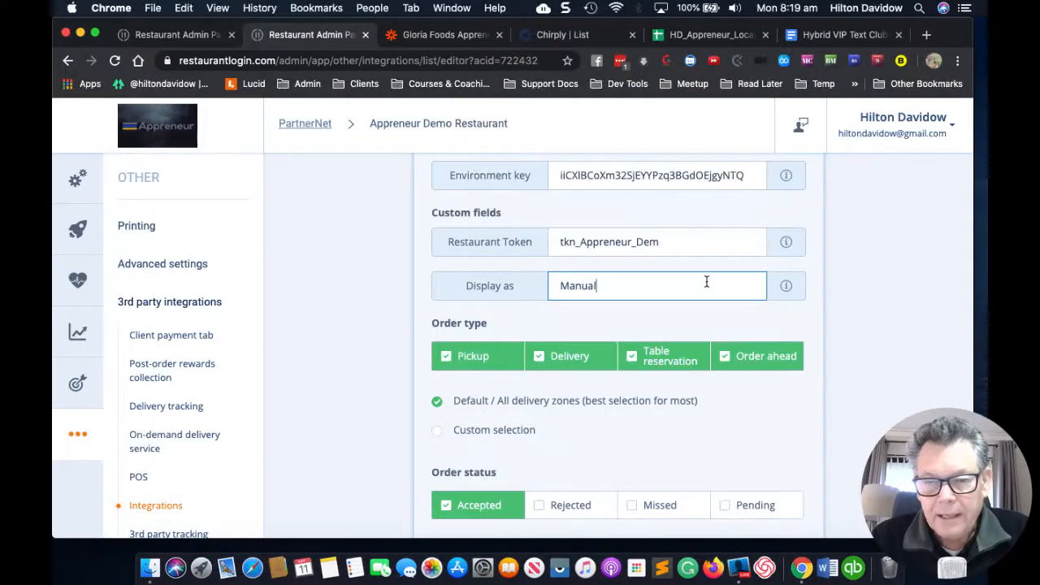
scroll(706, 282, down, 2)
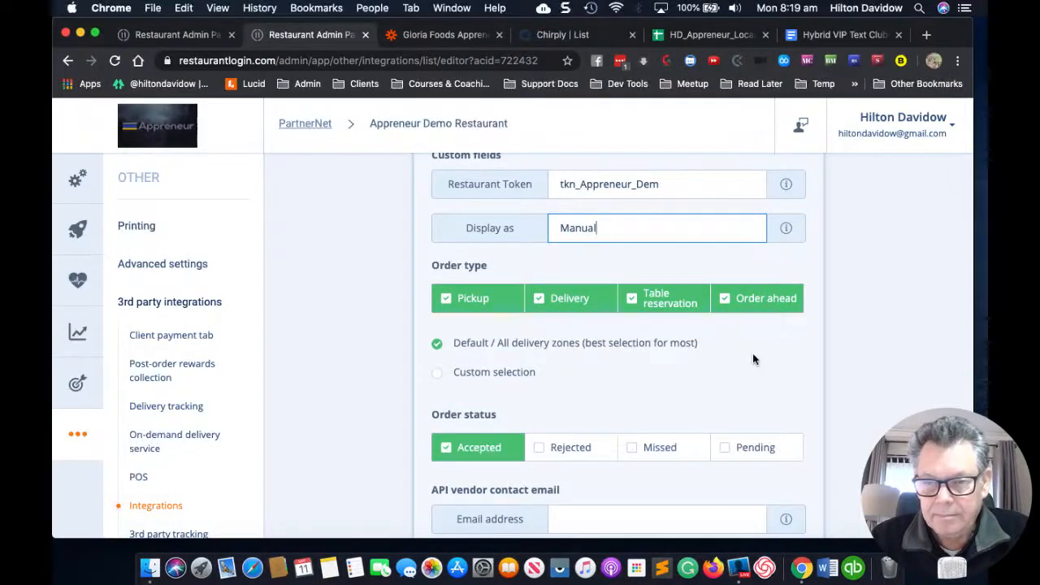
scroll(753, 358, down, 2)
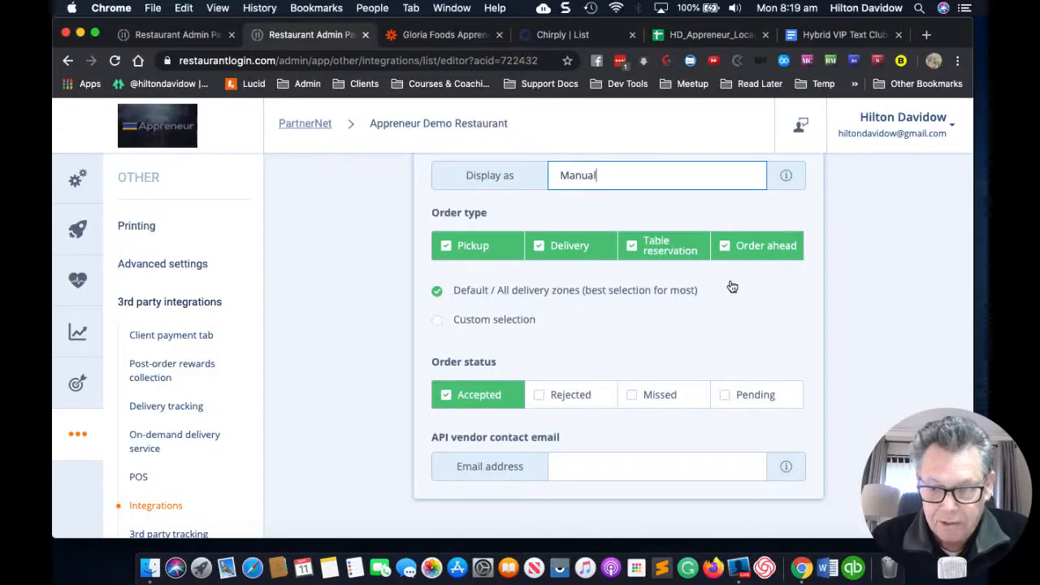
scroll(771, 300, down, 1)
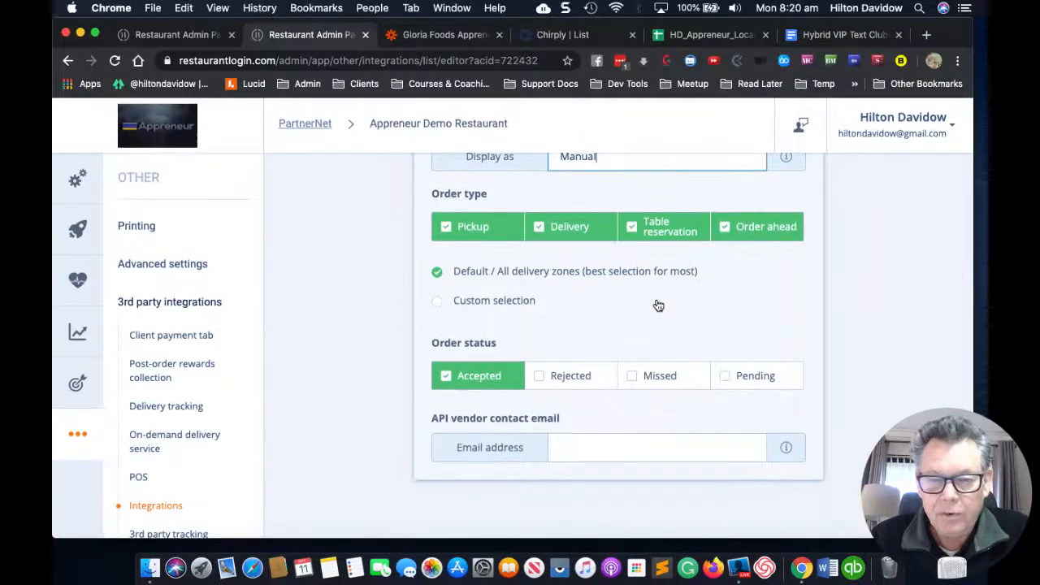
click(540, 375)
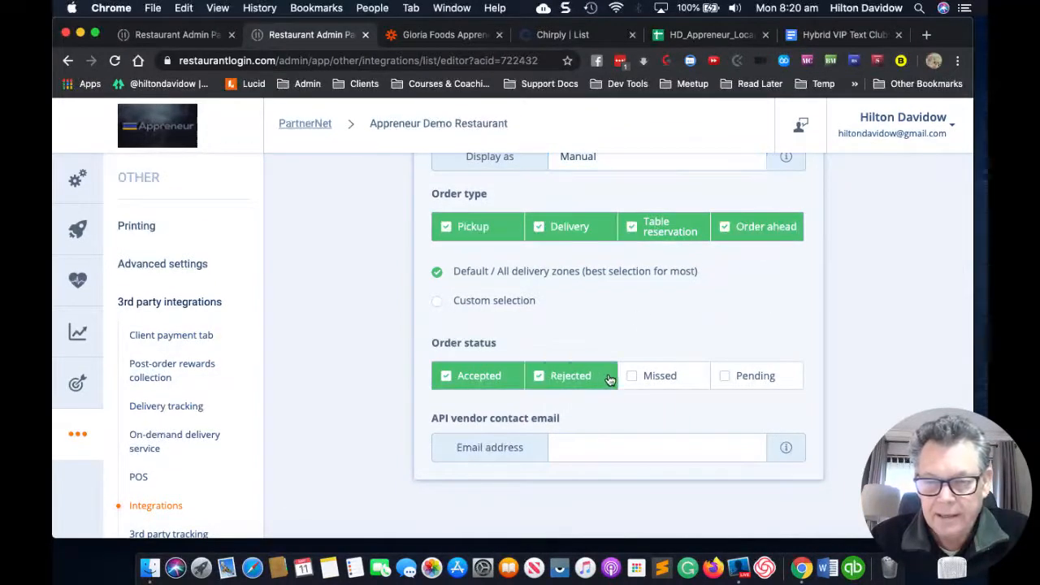
click(637, 378)
click(723, 378)
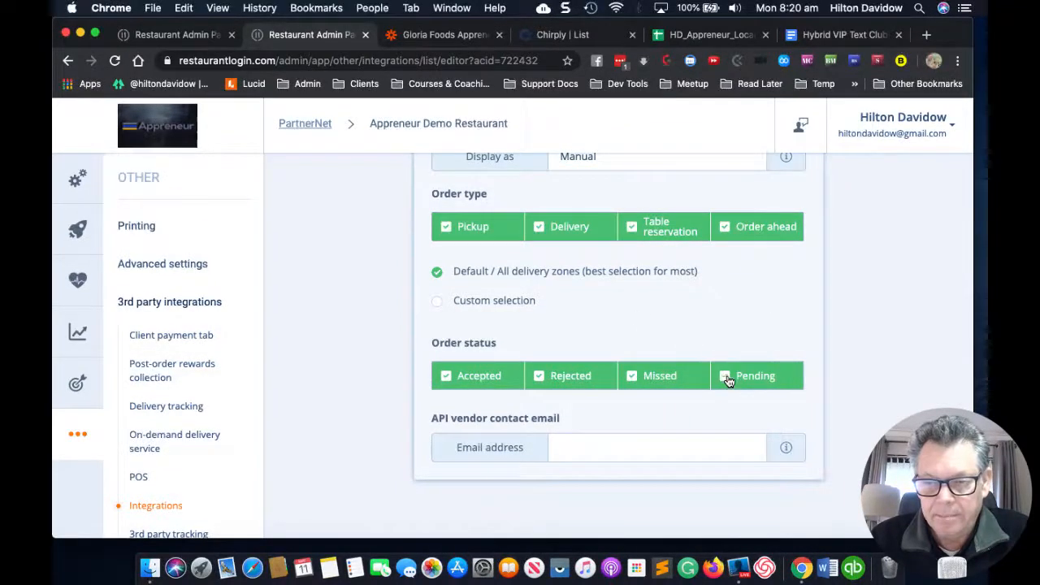
scroll(747, 325, down, 1)
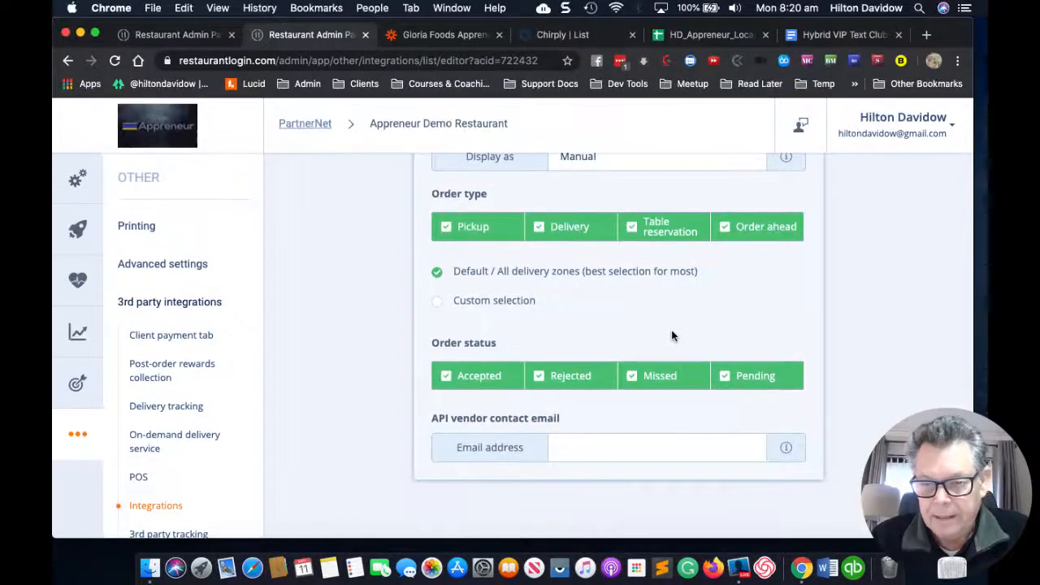
Step: Fill in the API vendor contact e-mail address and review the form
click(580, 446)
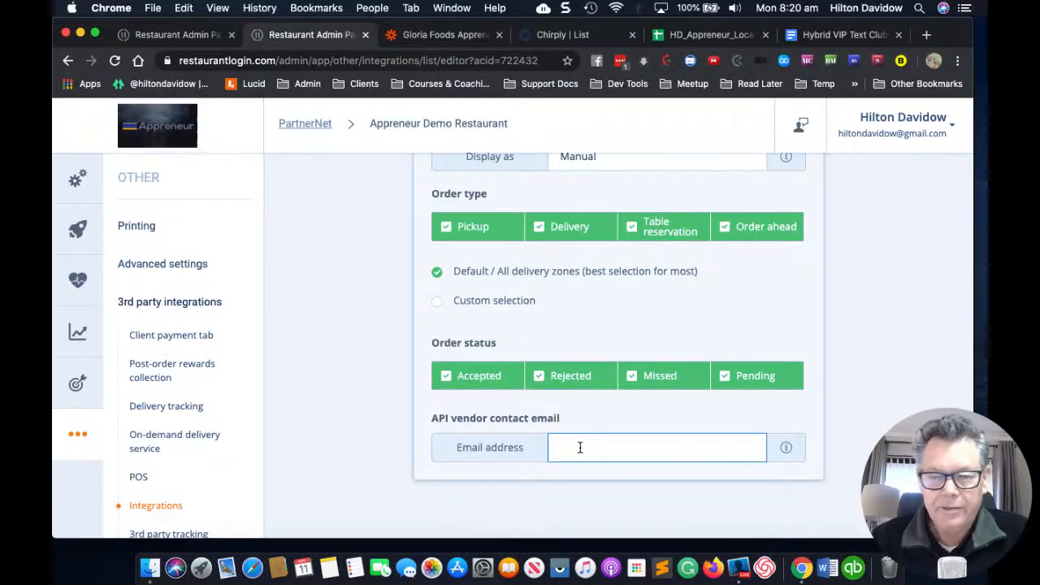
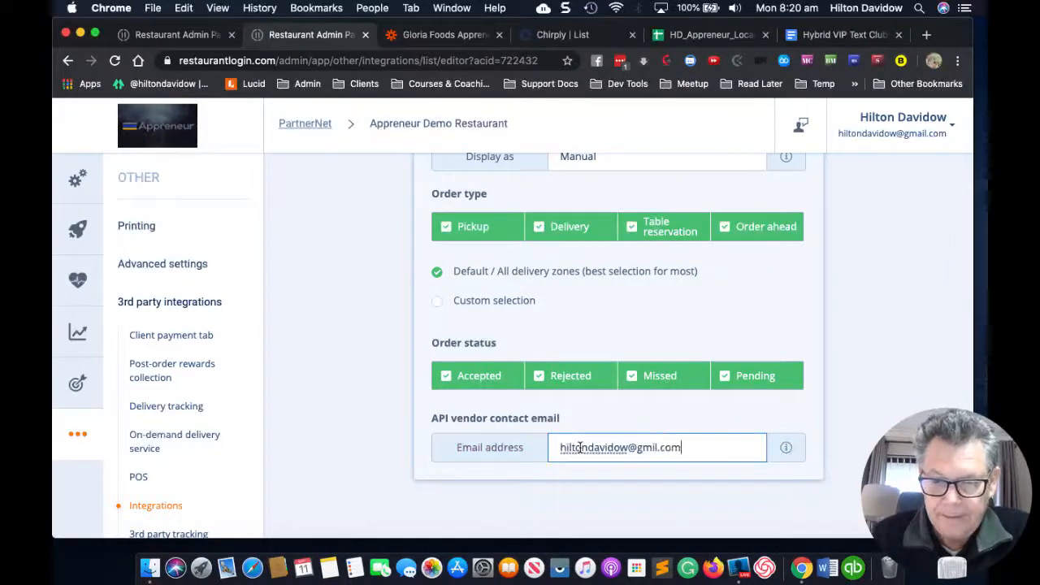
click(593, 509)
scroll(599, 353, up, 5)
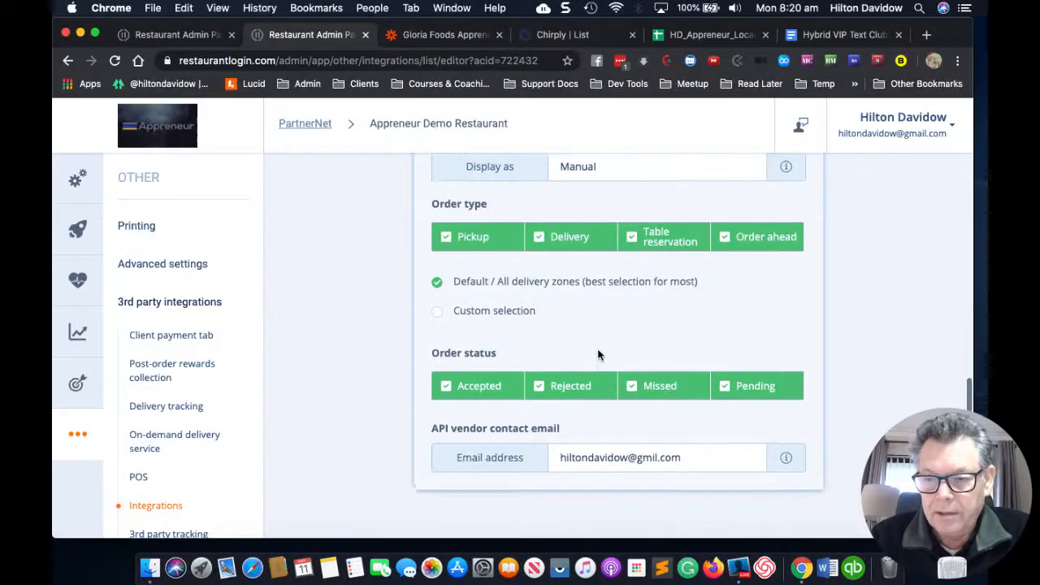
scroll(597, 349, up, 3)
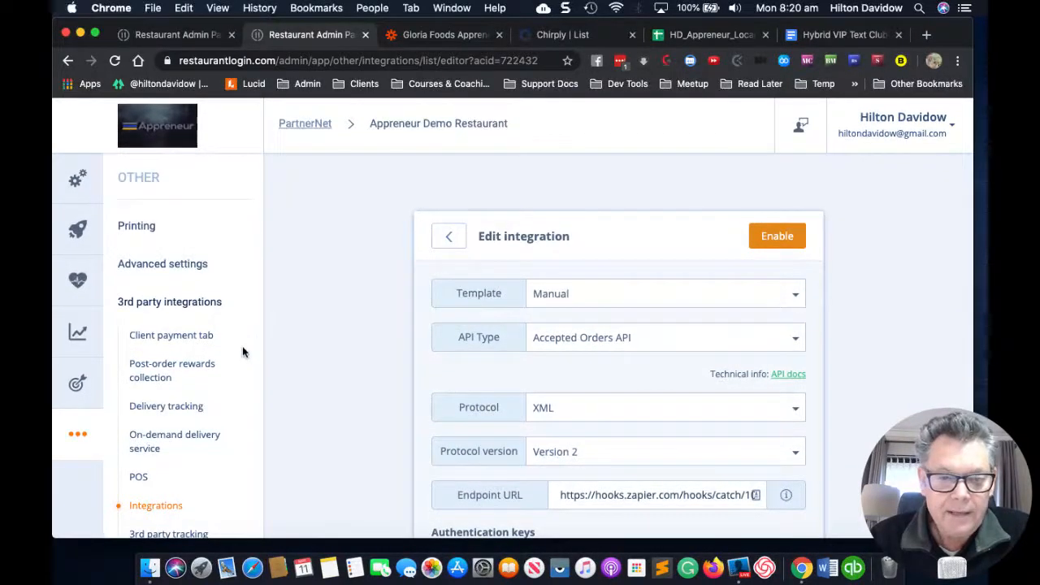
scroll(241, 351, down, 2)
scroll(242, 351, up, 1)
scroll(341, 331, down, 1)
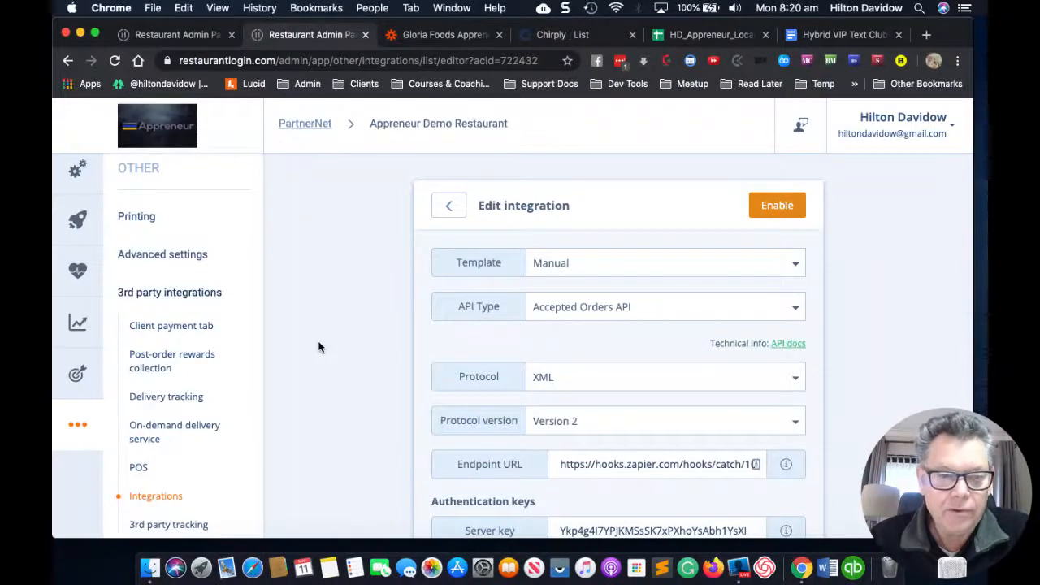
scroll(205, 351, up, 1)
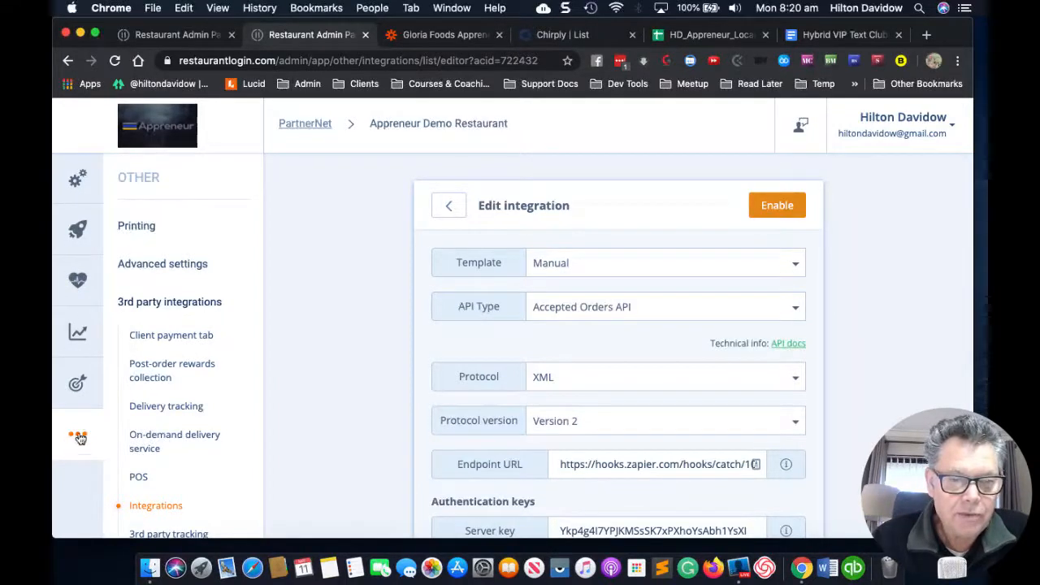
scroll(168, 434, down, 3)
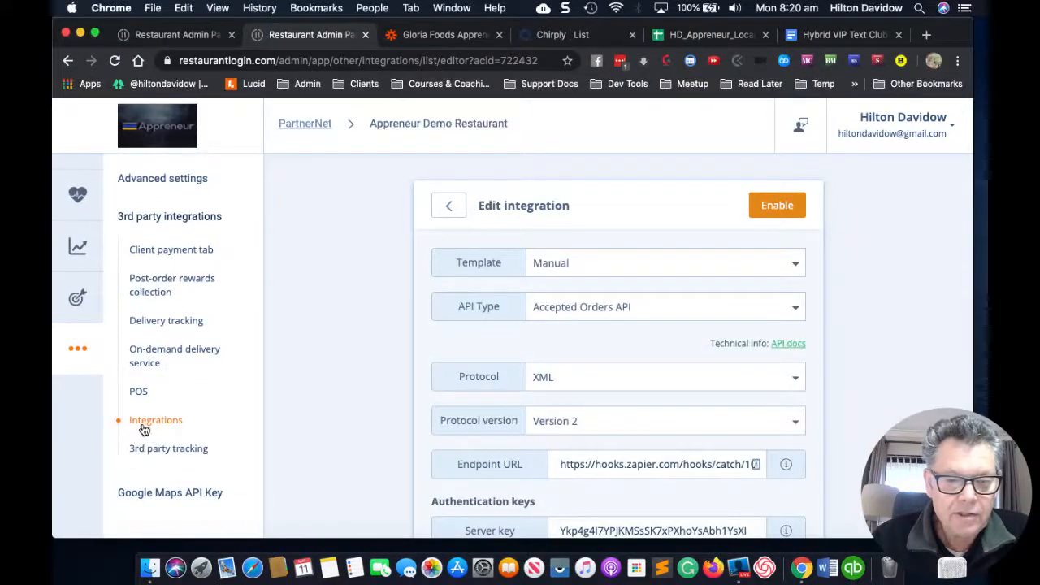
scroll(505, 300, down, 1)
scroll(506, 298, down, 2)
scroll(505, 299, up, 1)
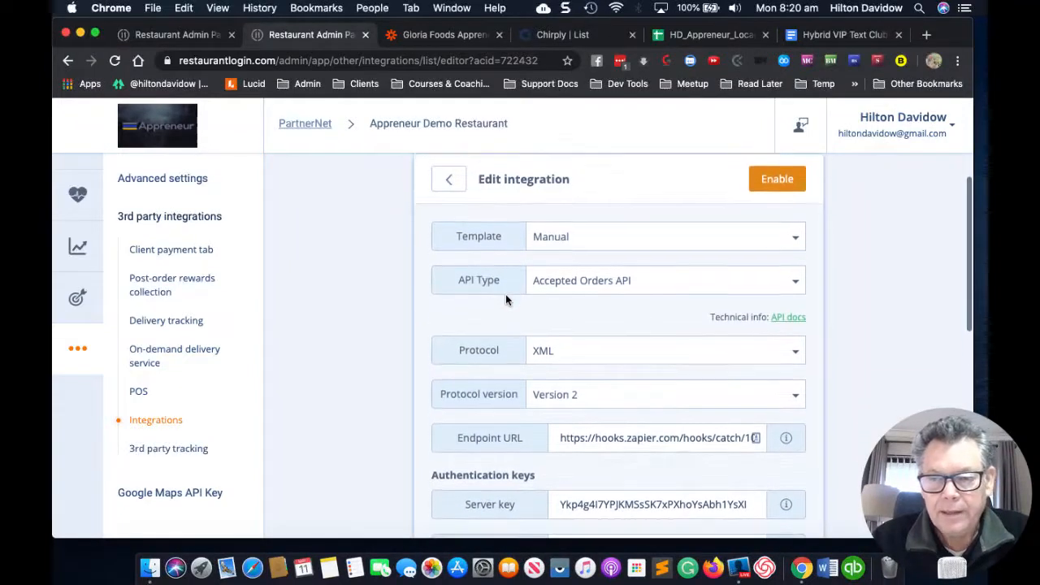
scroll(505, 300, down, 1)
scroll(507, 300, up, 2)
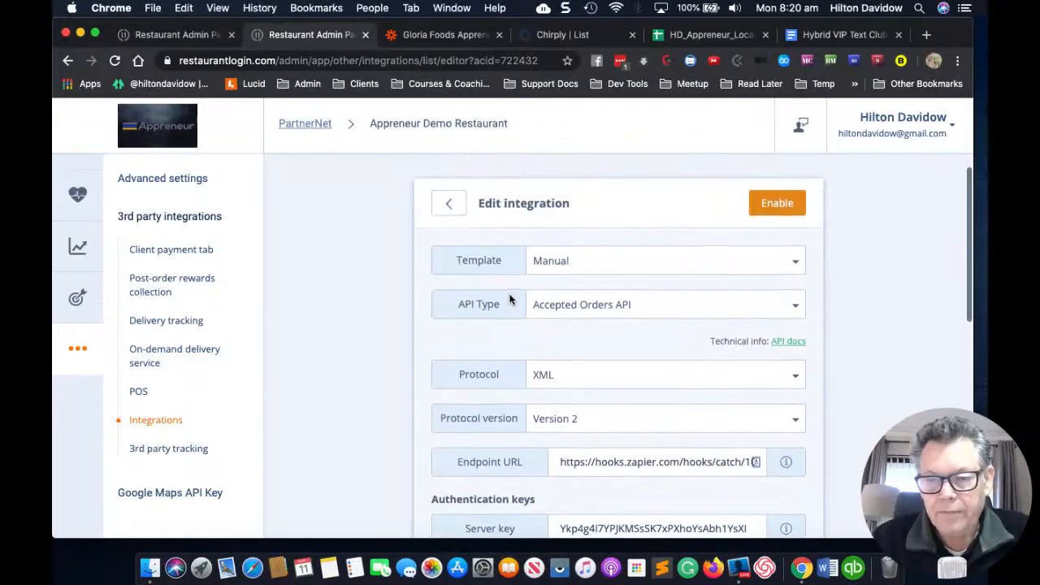
scroll(581, 331, down, 1)
scroll(583, 332, up, 2)
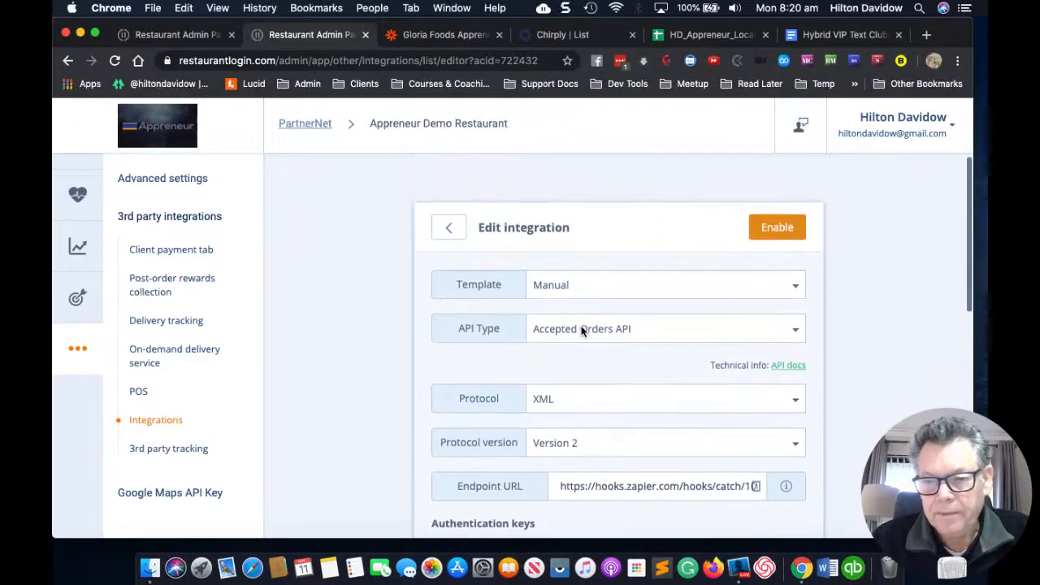
Step: Enable the new integration and agree to the API data-use terms
click(777, 229)
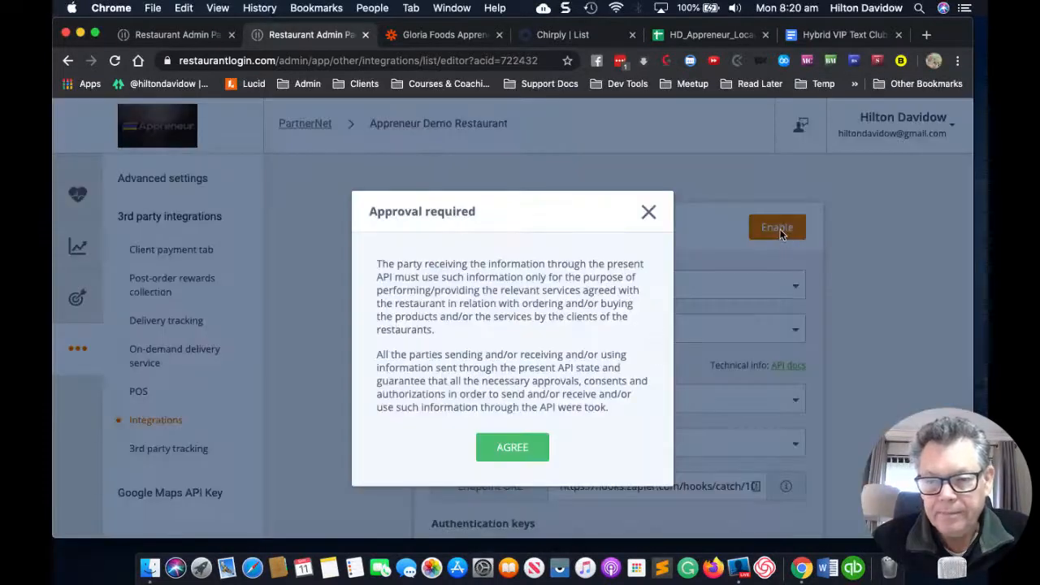
click(512, 453)
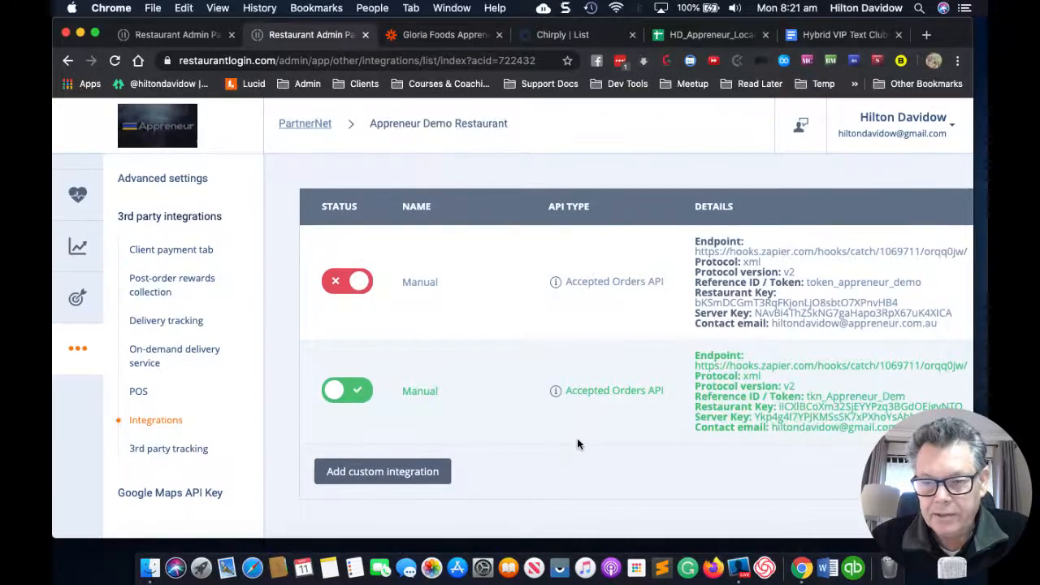
Step: Load the sample requests received by the Zapier Catch Hook trigger
click(436, 41)
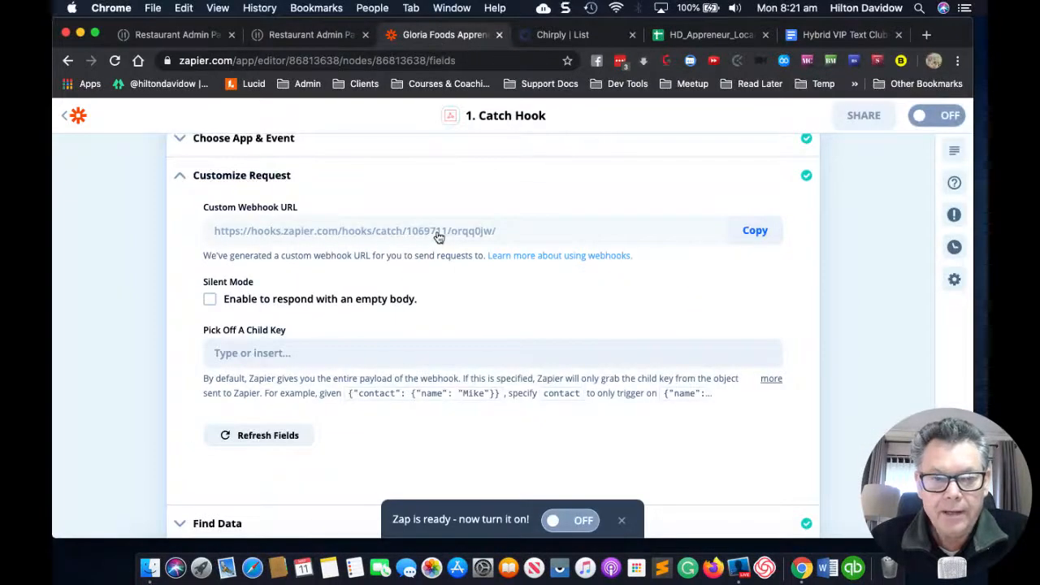
scroll(443, 232, down, 3)
scroll(557, 251, down, 5)
scroll(556, 266, up, 1)
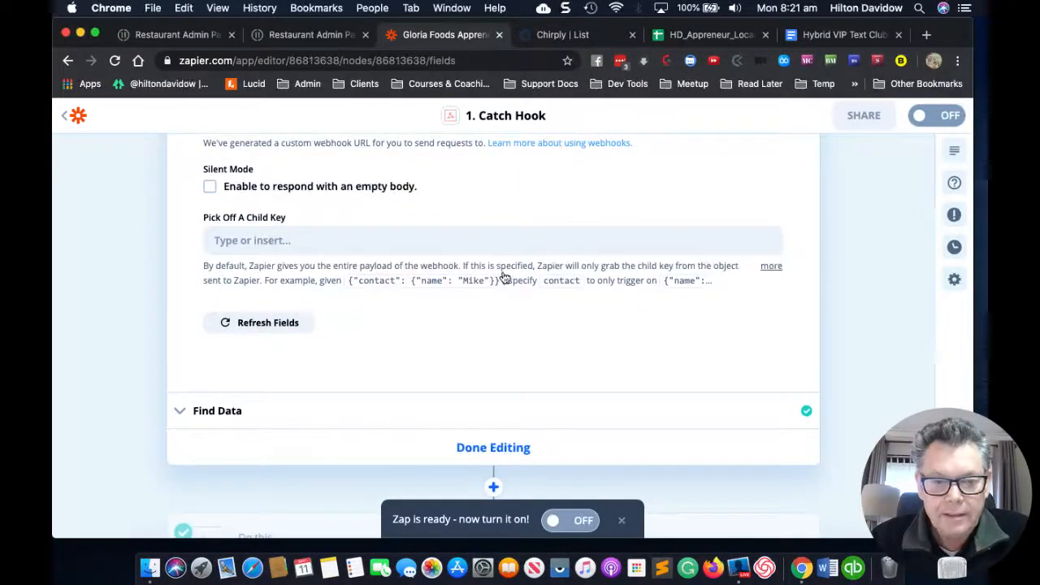
scroll(513, 292, down, 4)
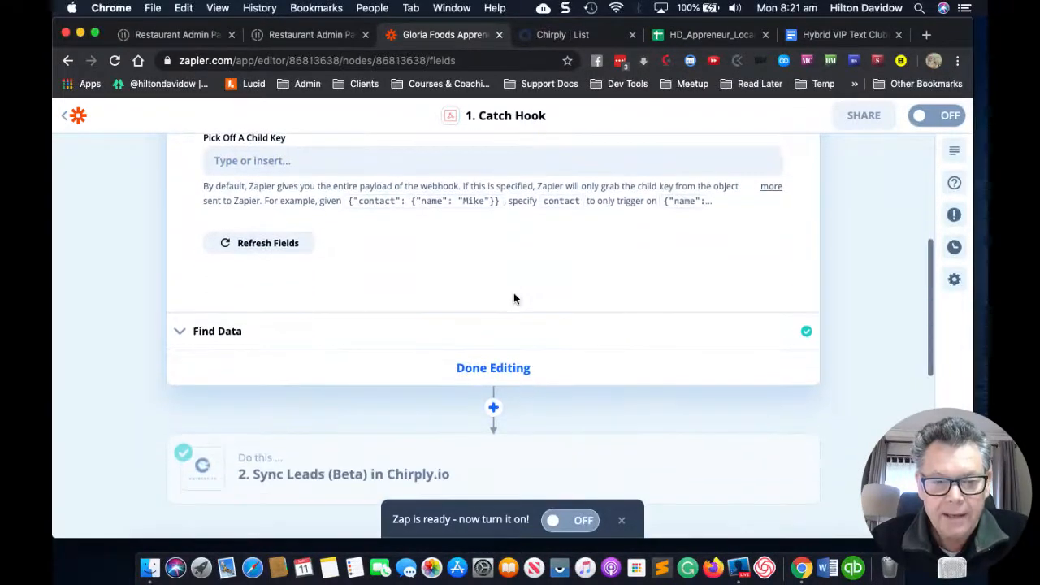
click(180, 333)
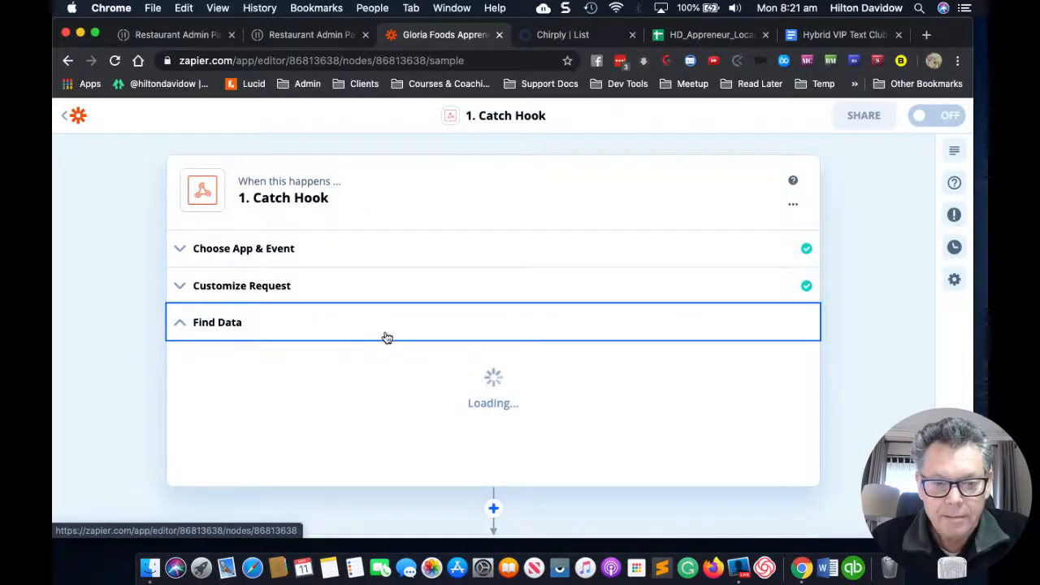
scroll(388, 377, down, 5)
scroll(388, 376, down, 3)
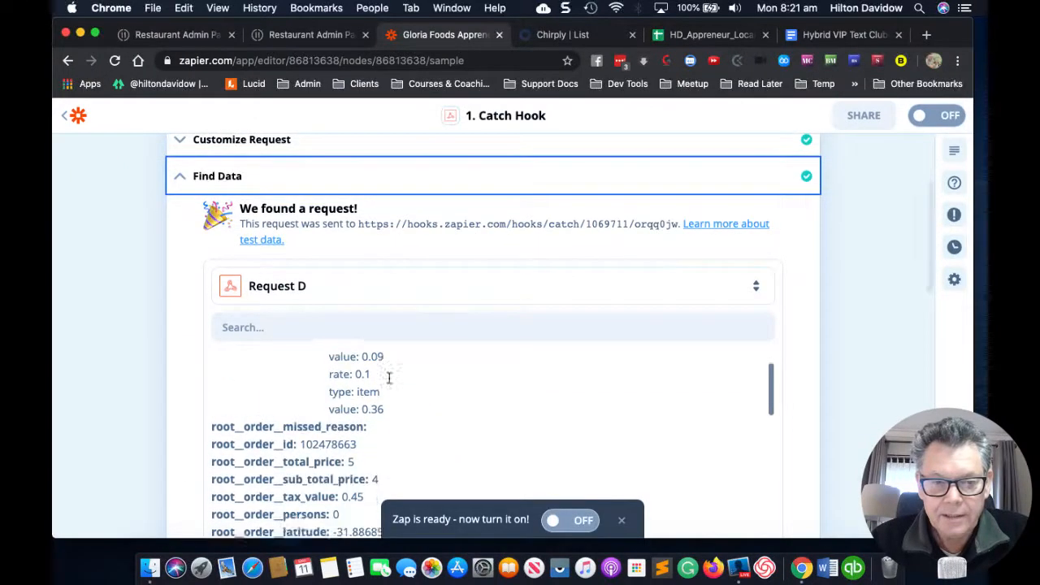
scroll(493, 375, down, 4)
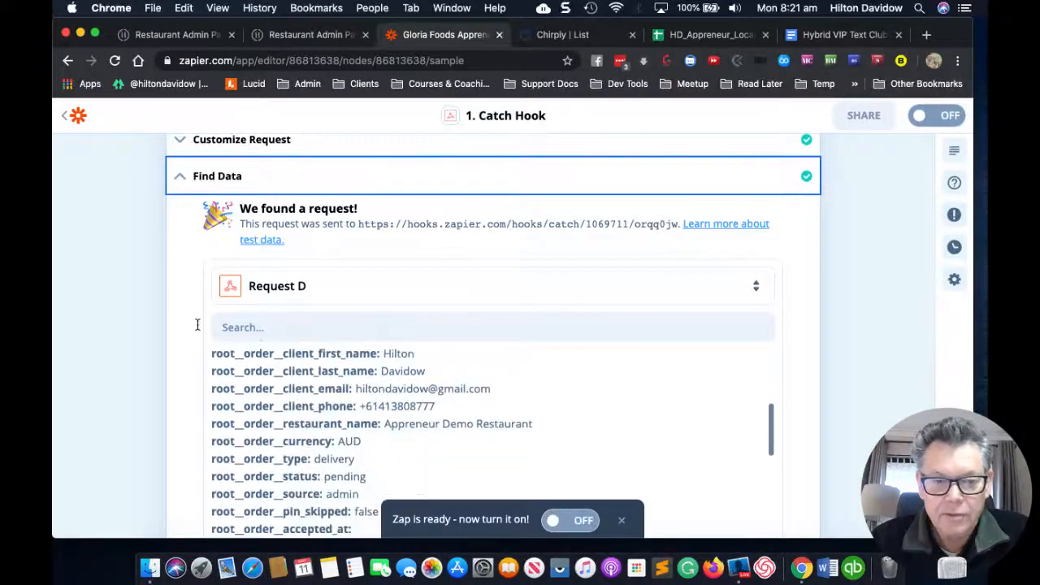
scroll(170, 337, down, 4)
scroll(386, 263, up, 8)
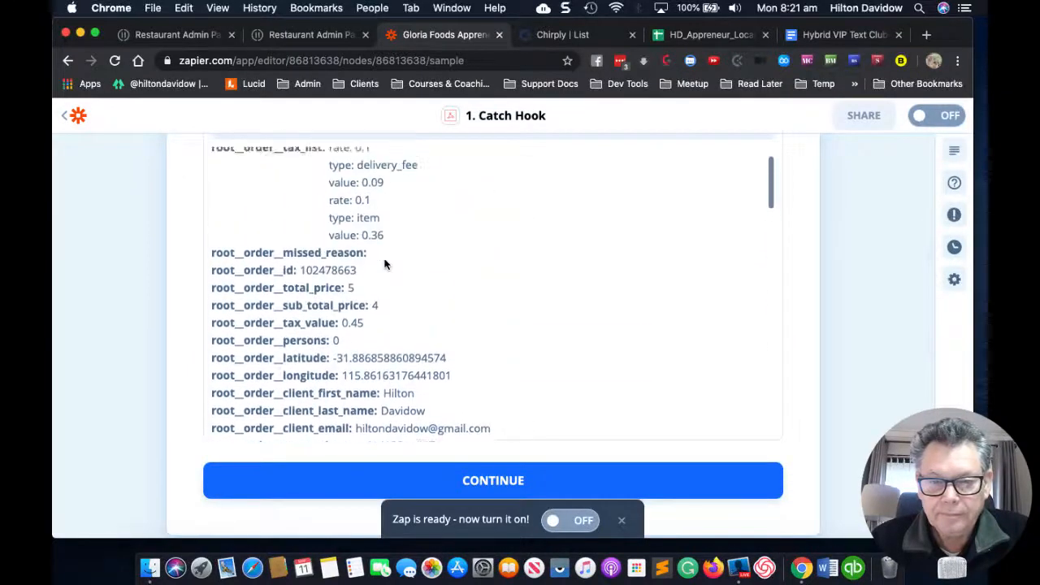
scroll(385, 262, up, 2)
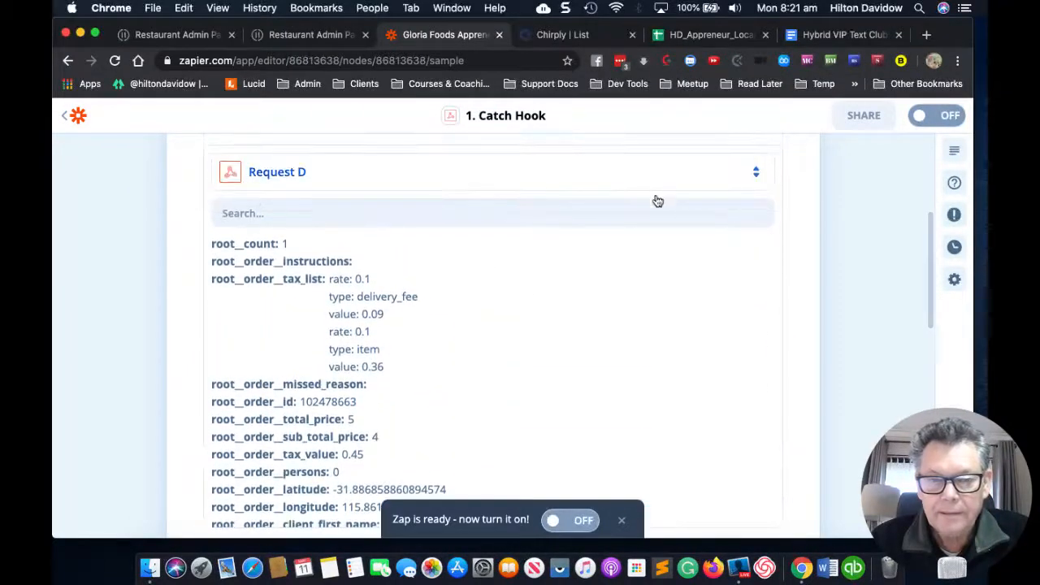
Step: Keep Request D as the trigger sample and switch back to restaurant admin
click(755, 175)
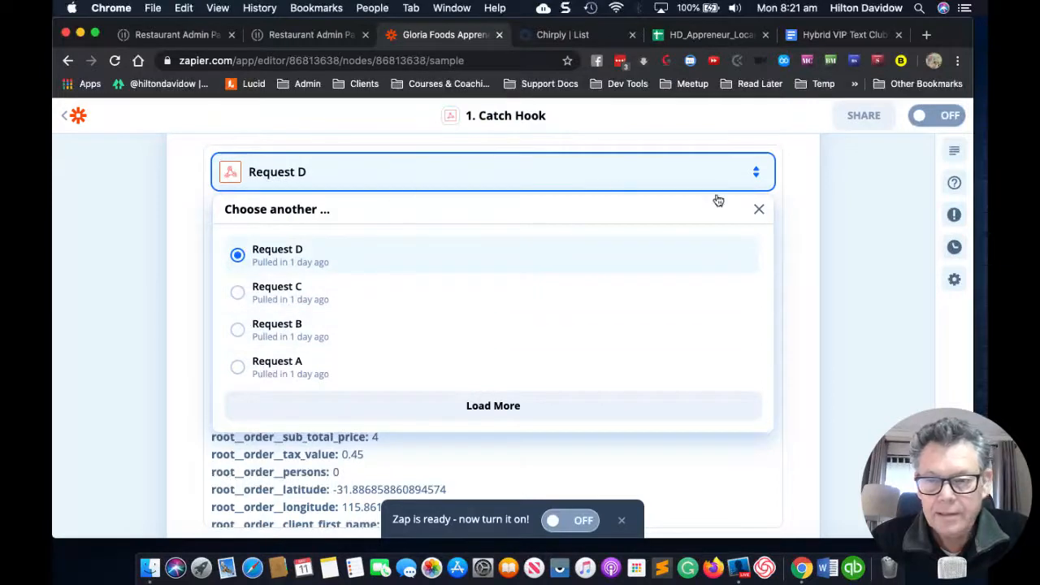
click(759, 209)
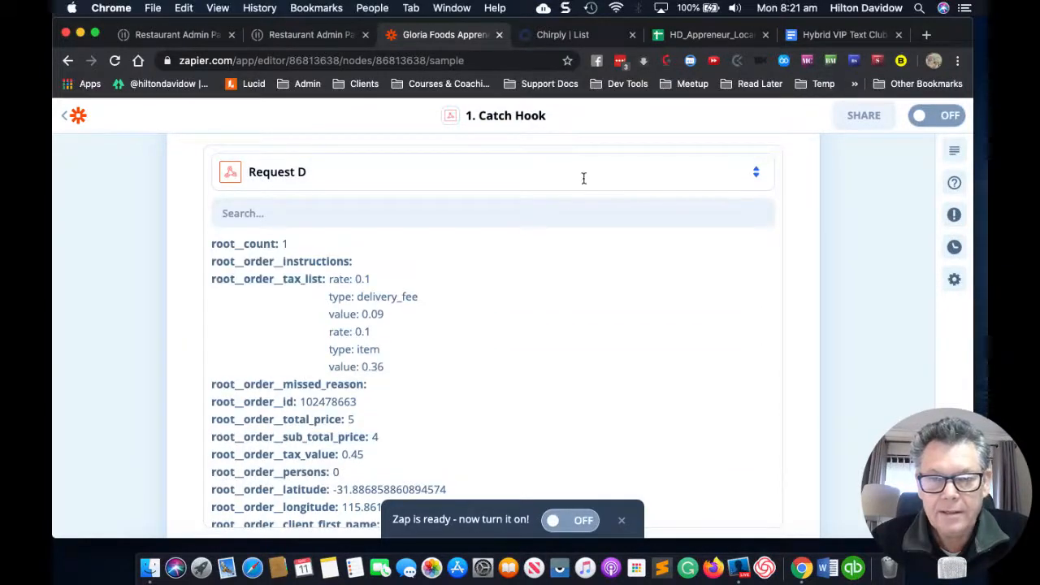
click(294, 39)
Step: Add 2 Coffees from the Drinks menu to the cart
click(171, 37)
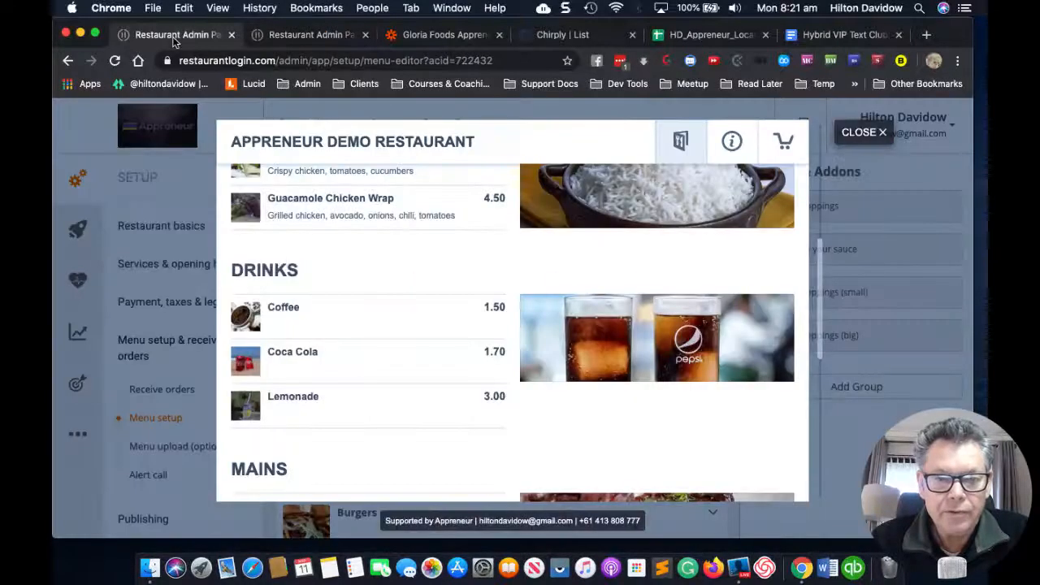
click(367, 318)
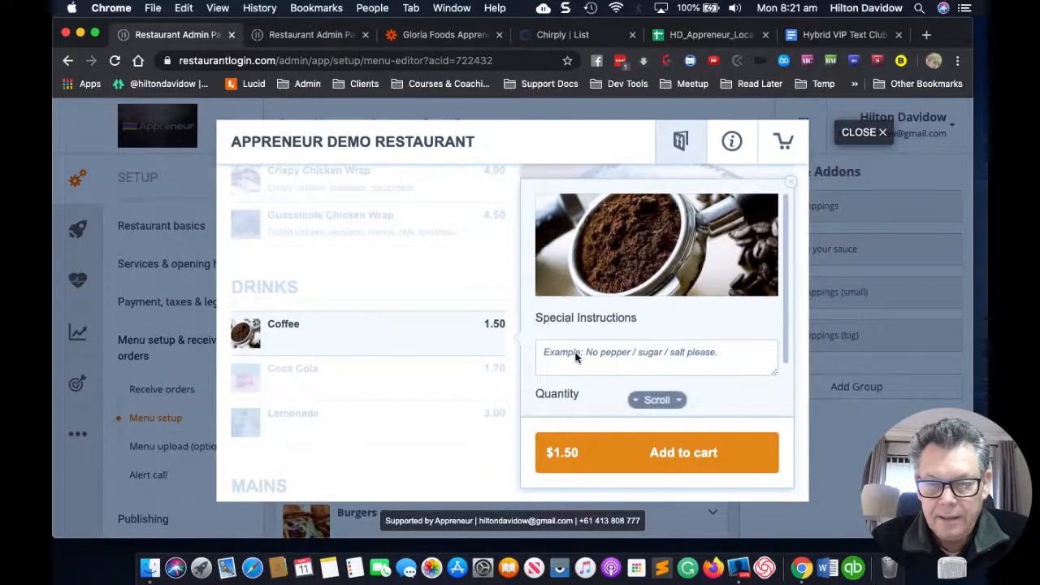
scroll(591, 370, down, 2)
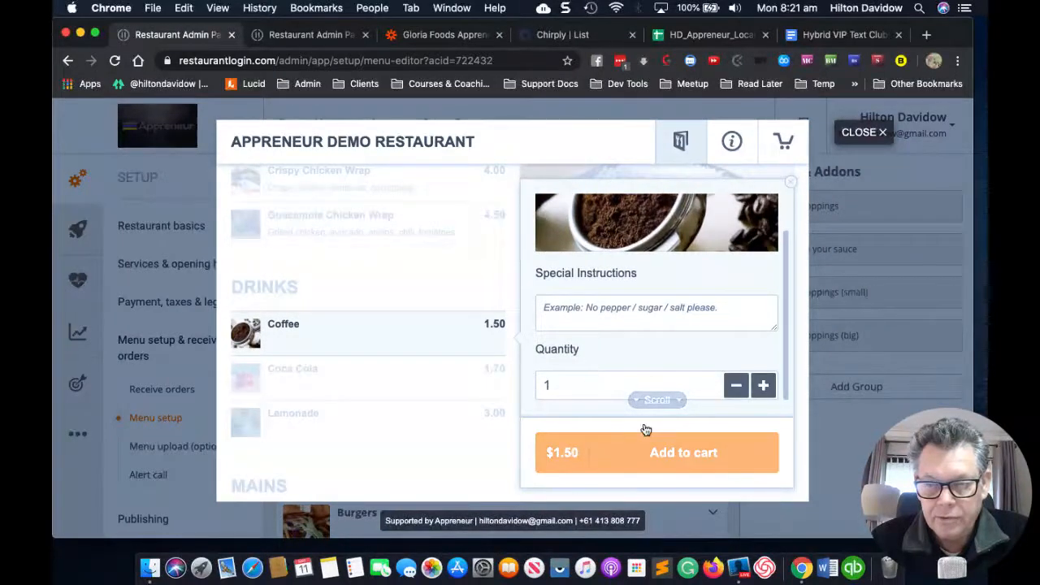
click(765, 387)
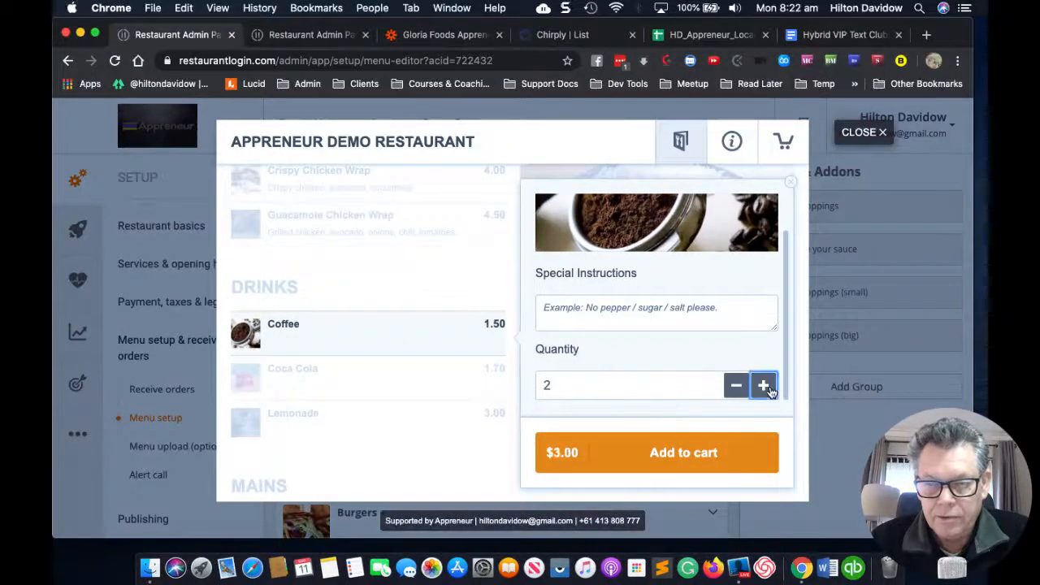
click(668, 463)
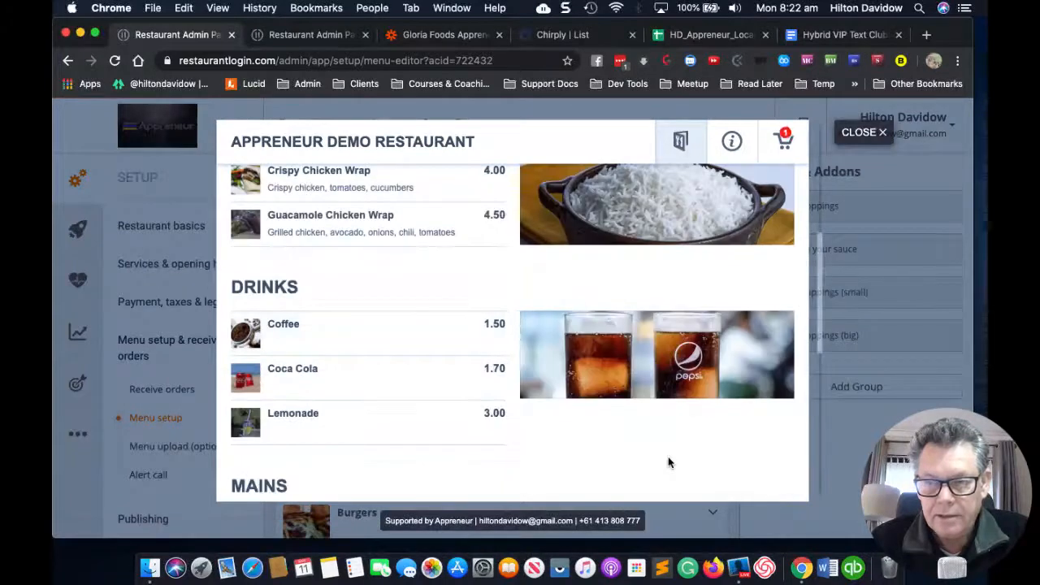
click(785, 138)
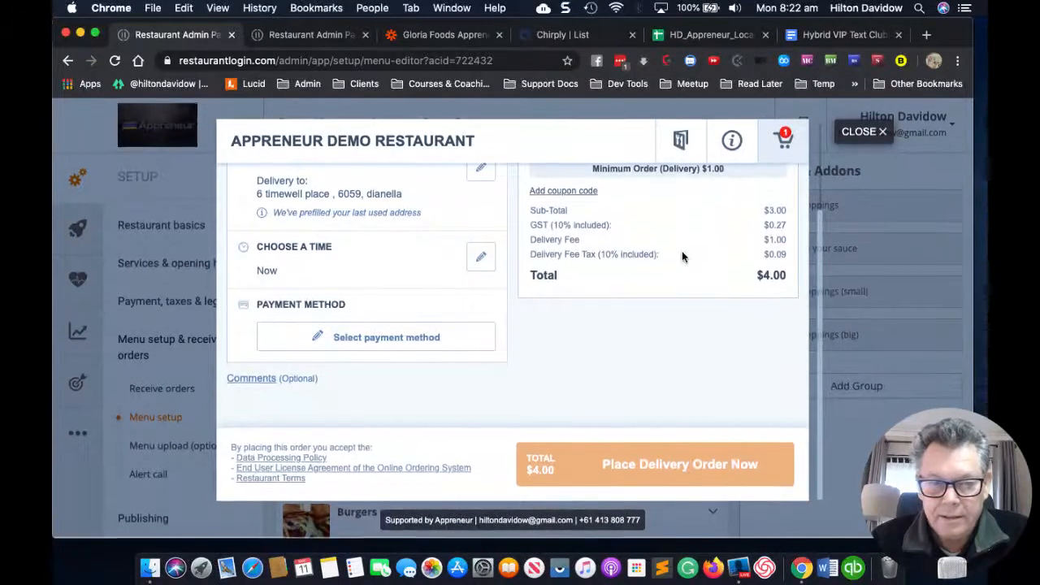
Step: Set the checkout to Pickup with Cash payment, totalling $3.00
scroll(346, 221, up, 1)
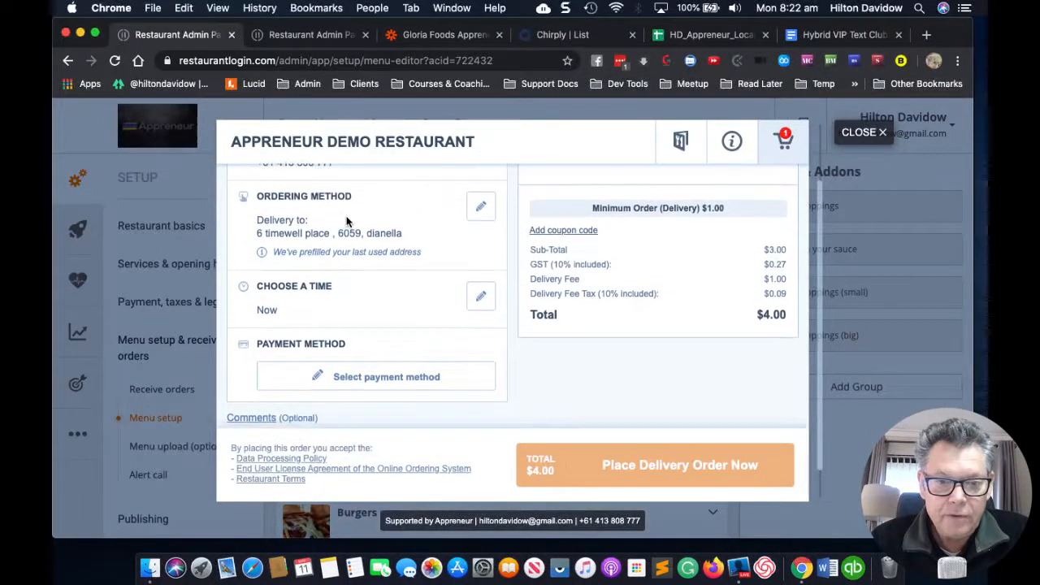
scroll(347, 219, up, 2)
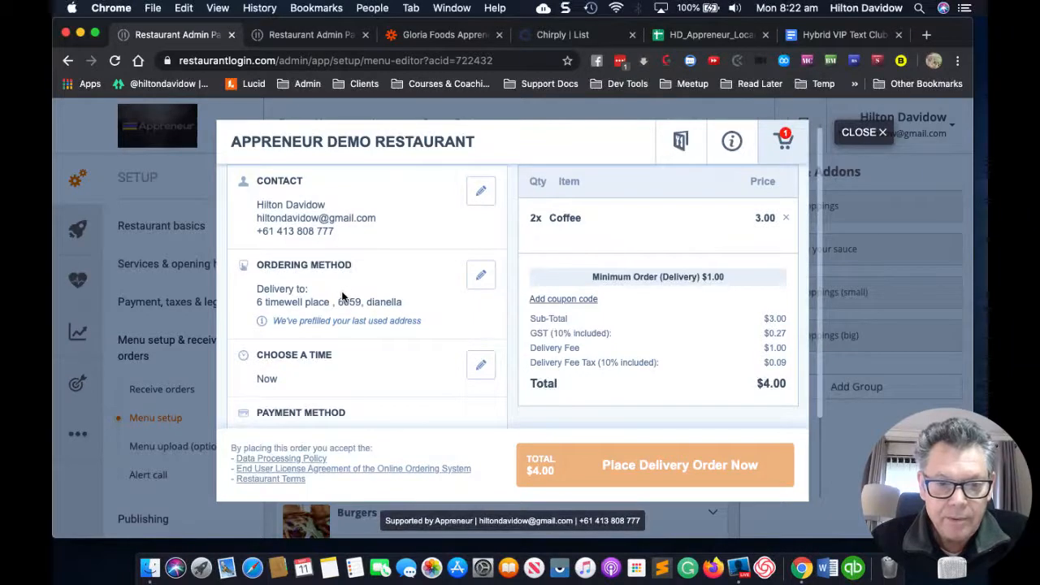
scroll(347, 286, down, 1)
scroll(346, 282, down, 1)
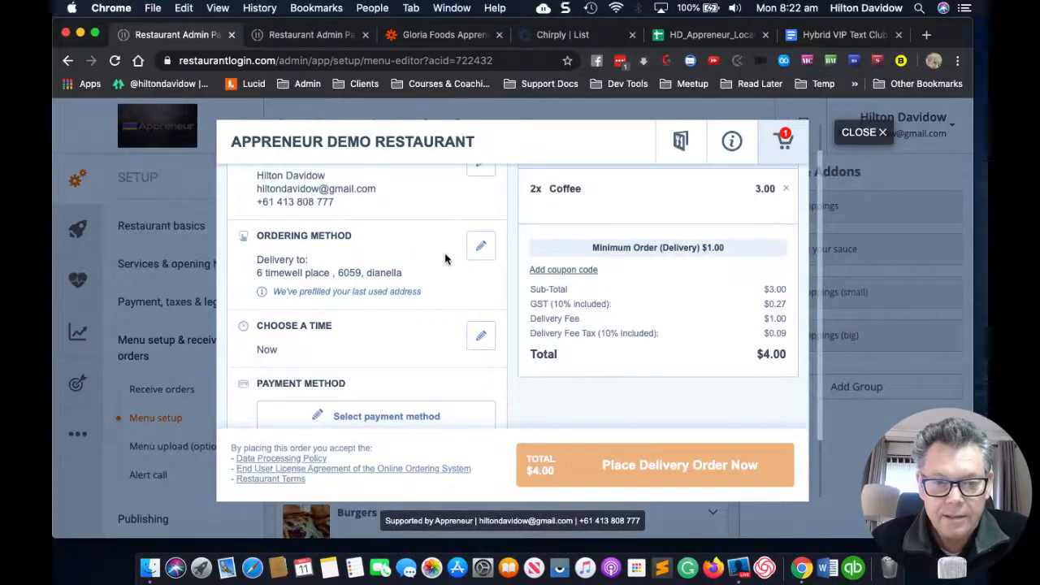
click(480, 251)
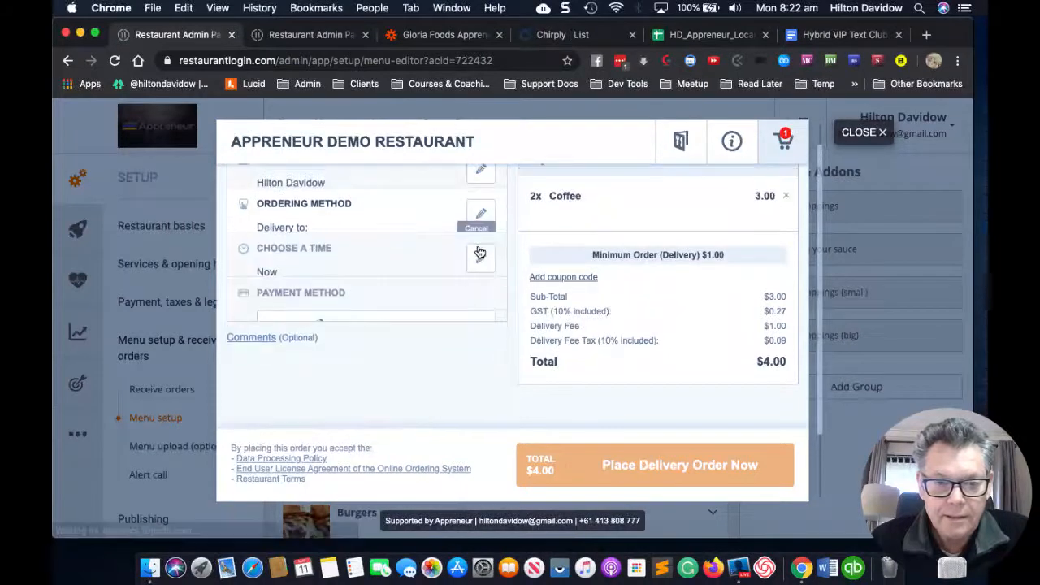
click(255, 233)
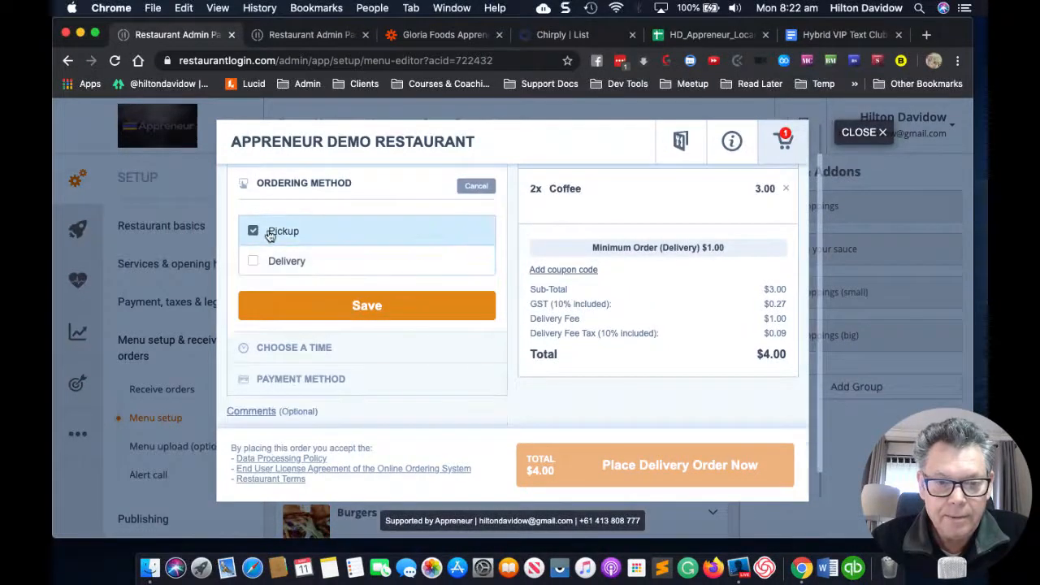
click(359, 306)
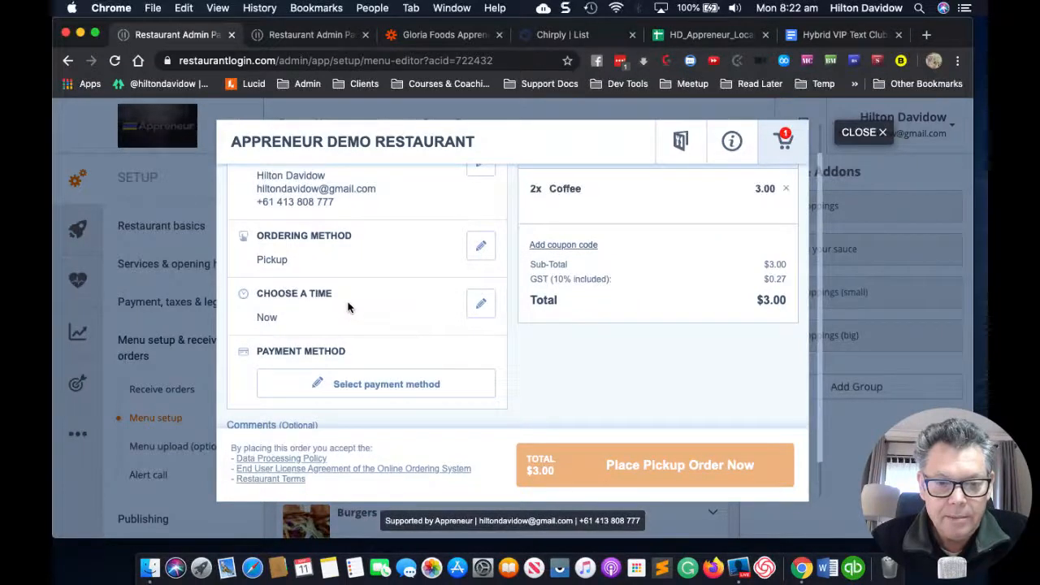
scroll(394, 309, down, 1)
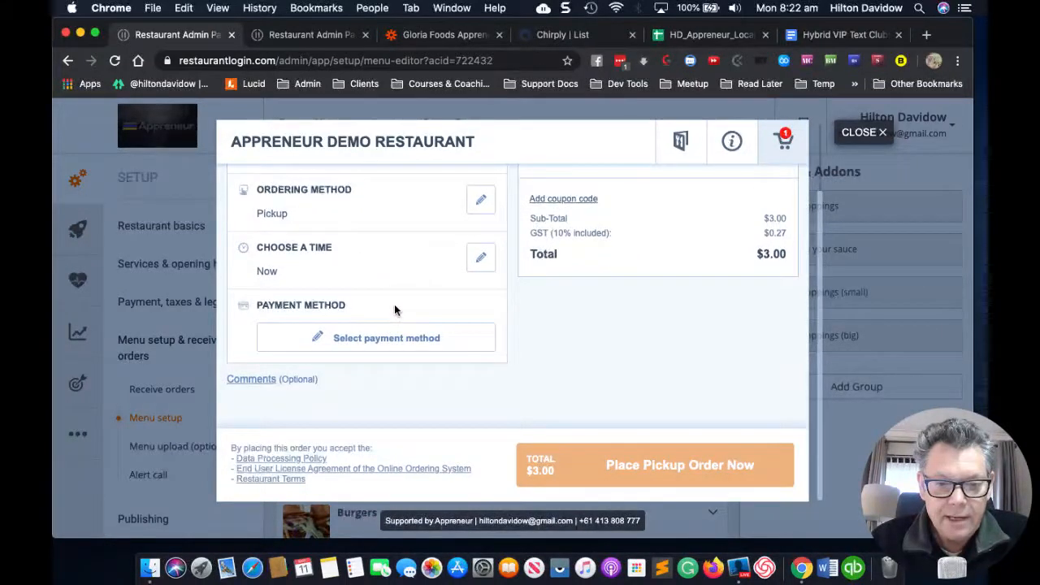
click(347, 347)
click(359, 343)
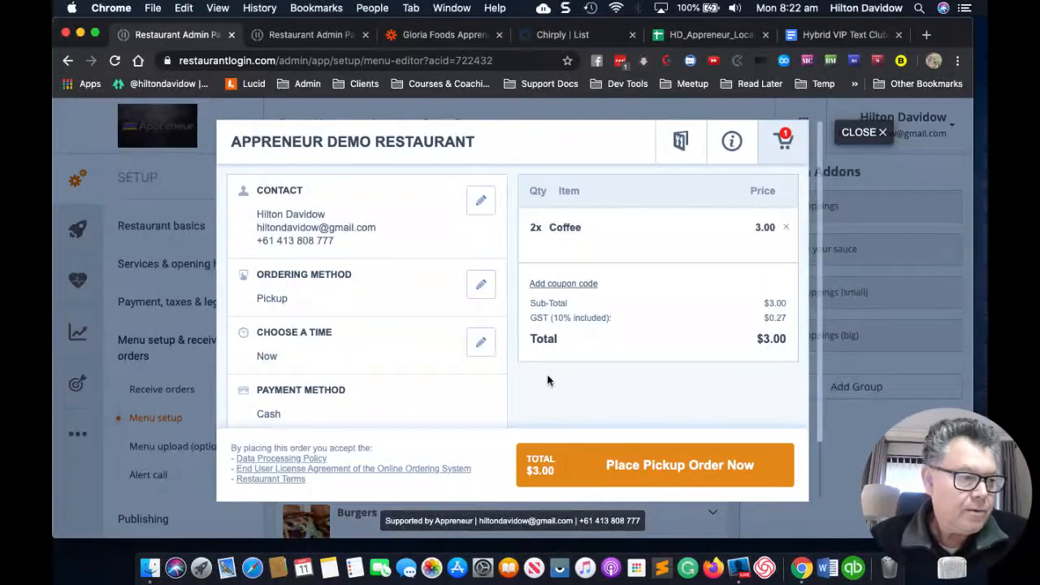
Step: Place the $3.00 pickup order for two coffees
click(628, 472)
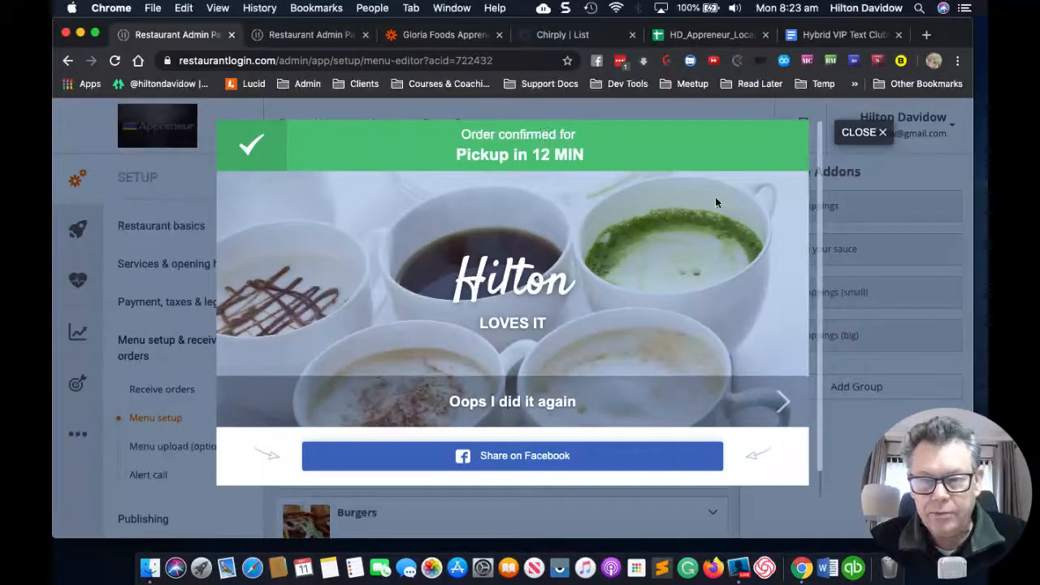
click(857, 139)
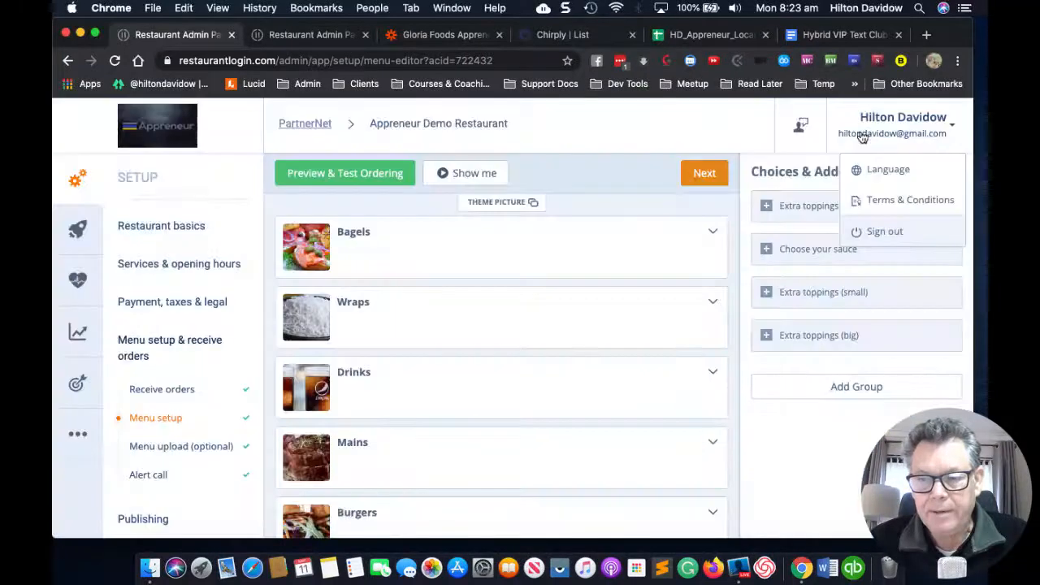
click(416, 36)
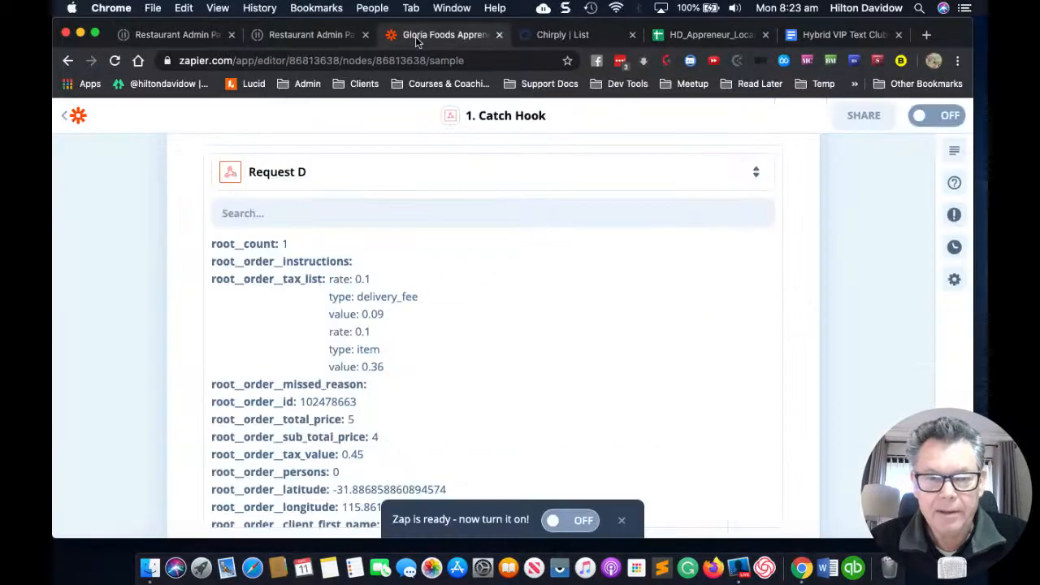
scroll(506, 338, up, 3)
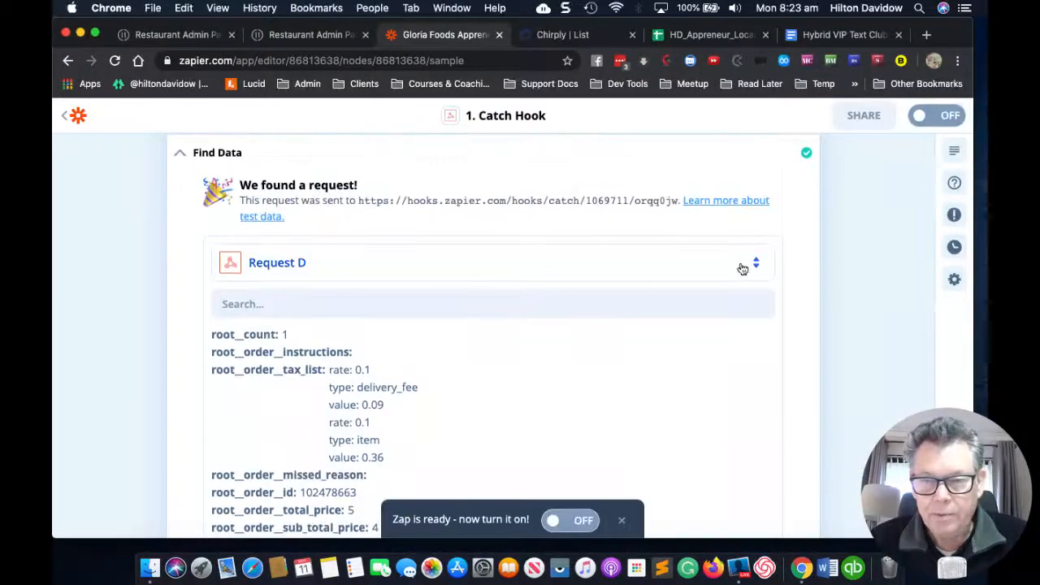
click(753, 267)
scroll(540, 315, down, 2)
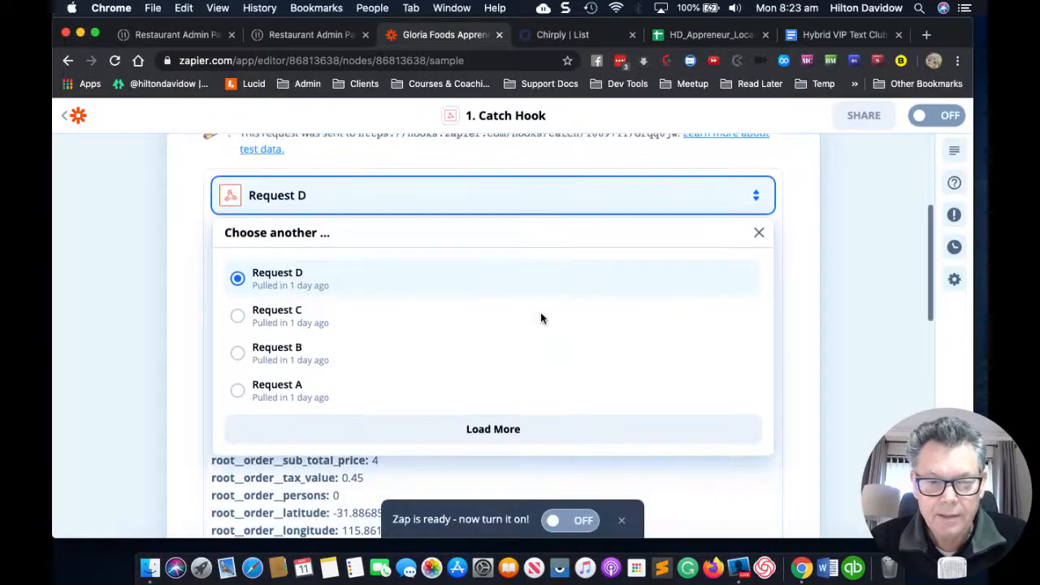
click(490, 431)
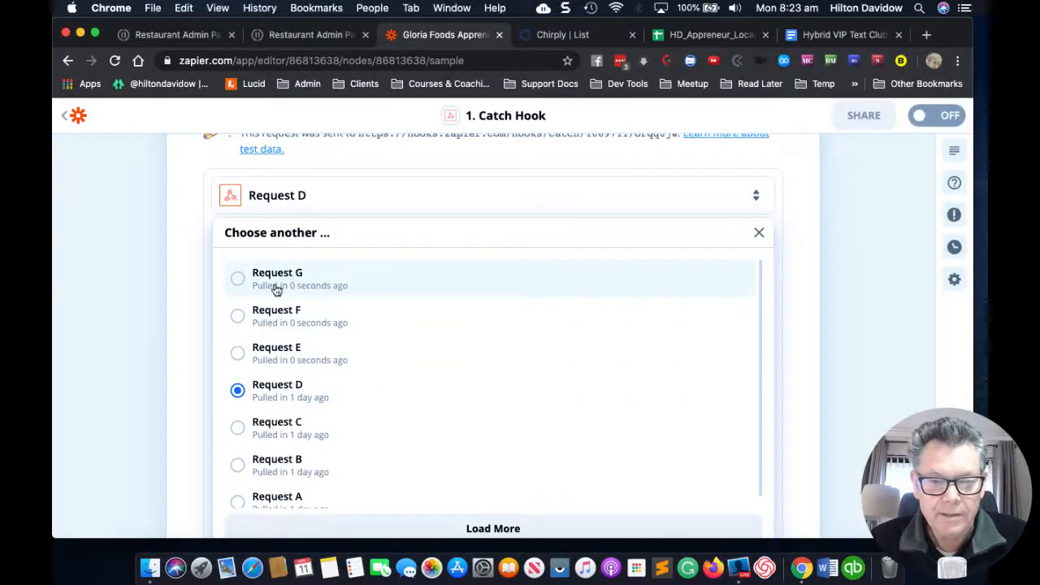
click(243, 281)
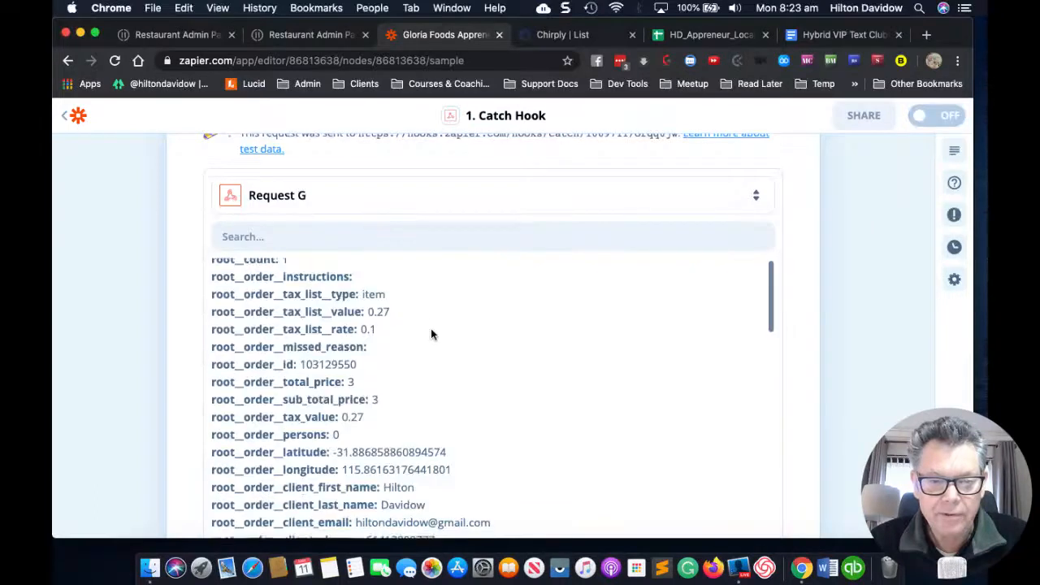
scroll(430, 333, down, 1)
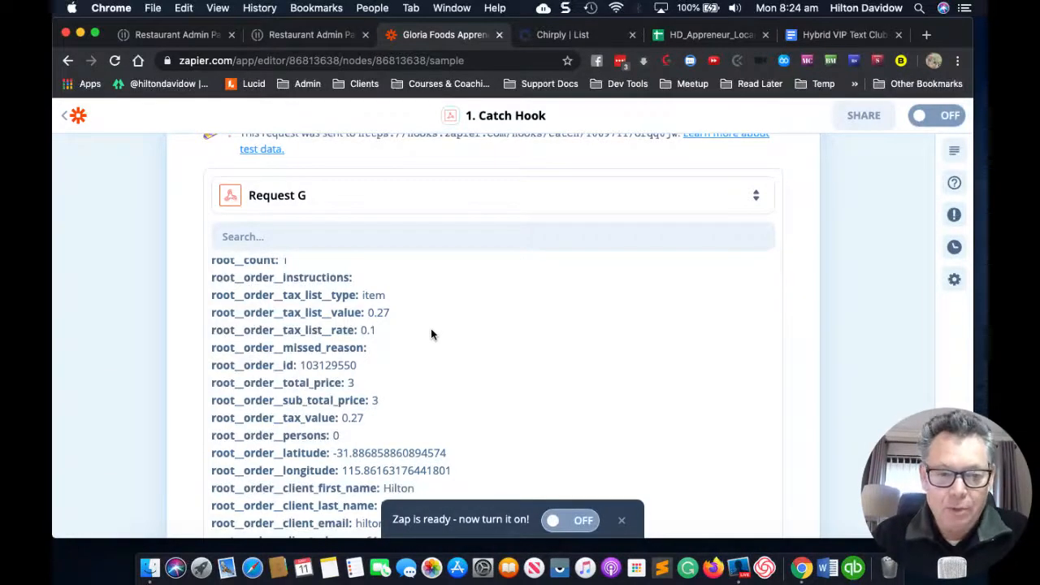
scroll(431, 329, up, 1)
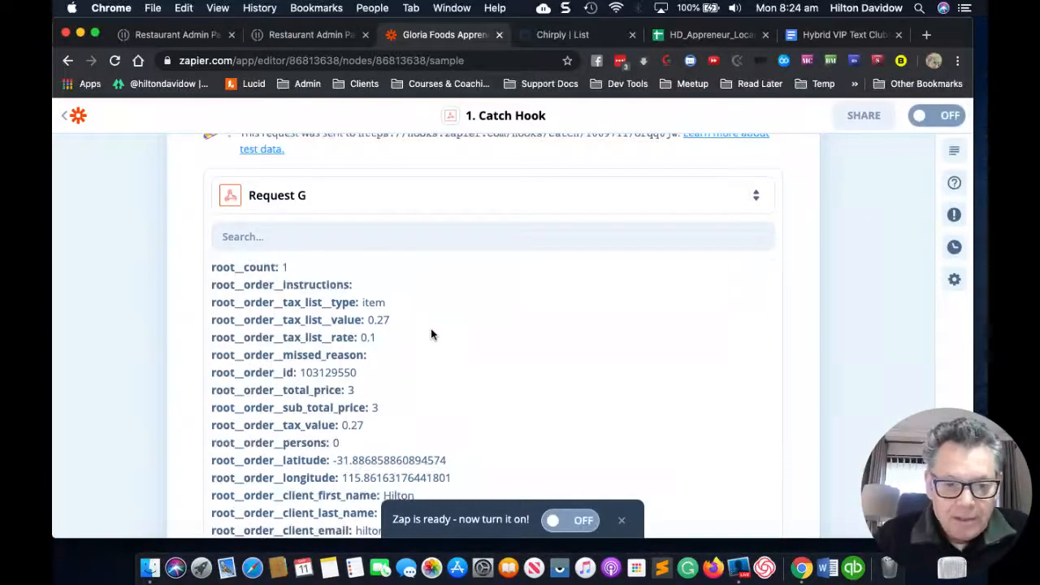
scroll(430, 334, down, 2)
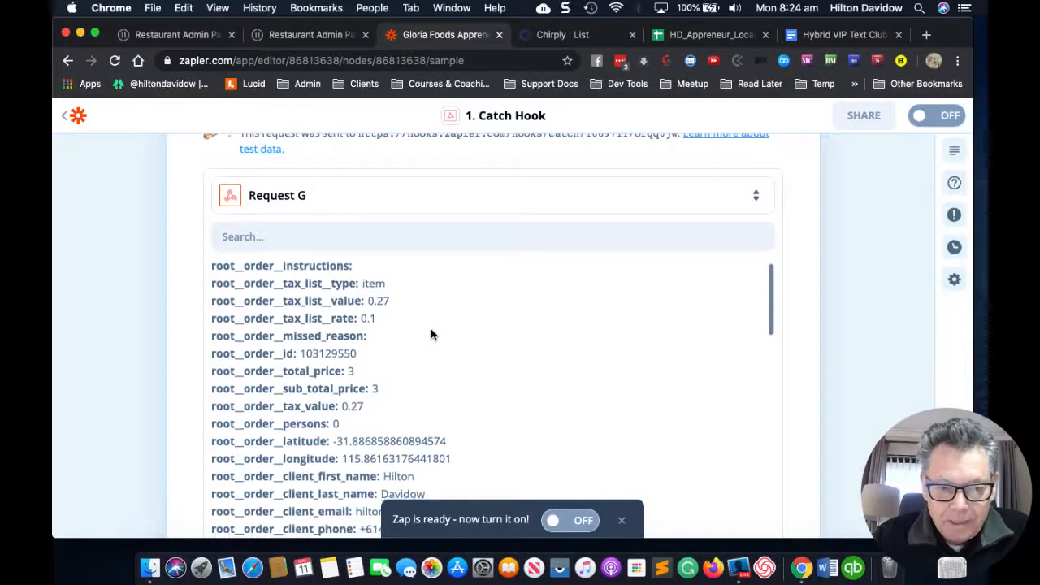
scroll(431, 334, up, 1)
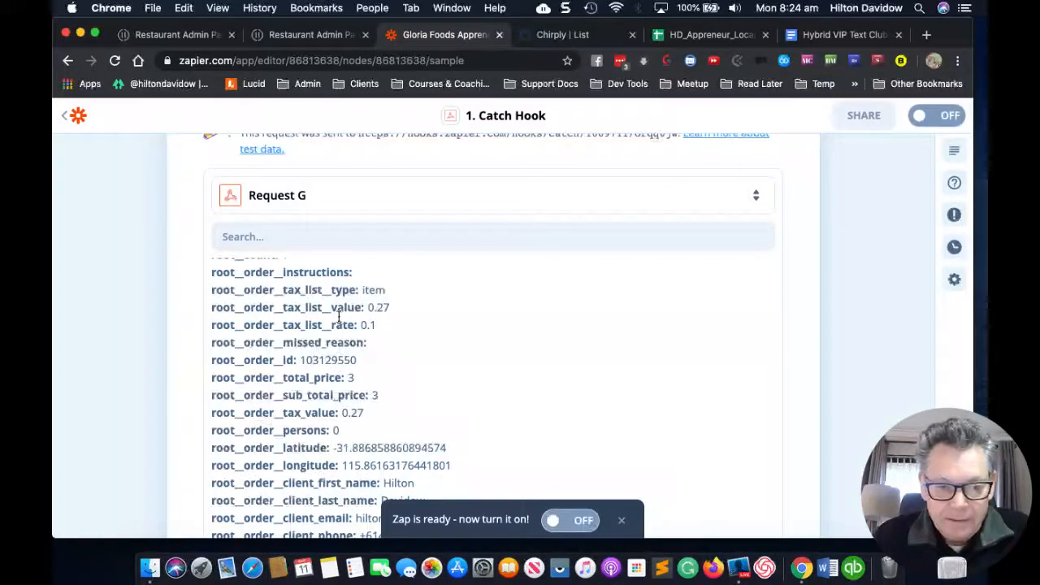
scroll(365, 325, down, 3)
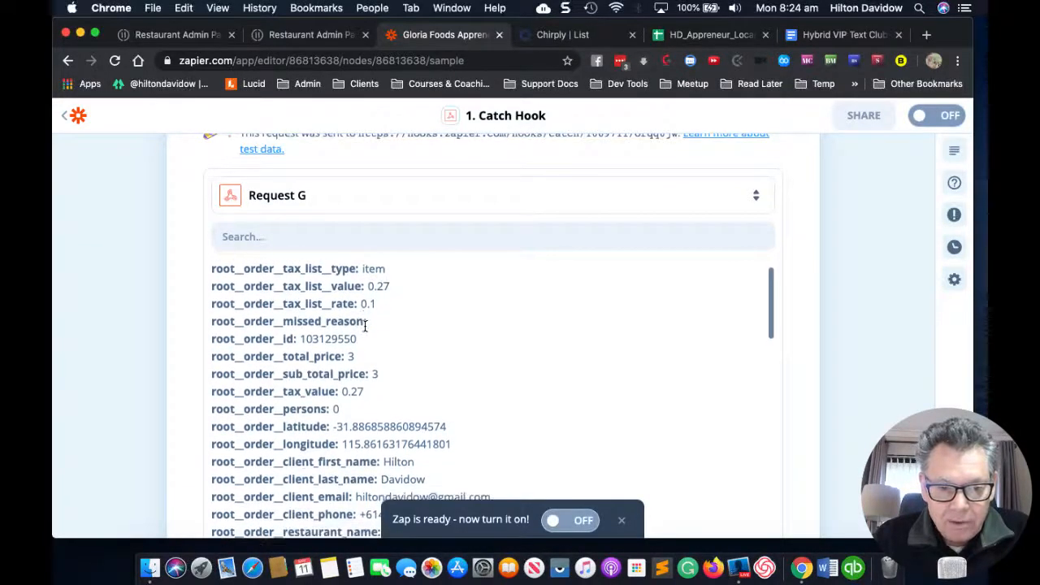
scroll(365, 325, down, 3)
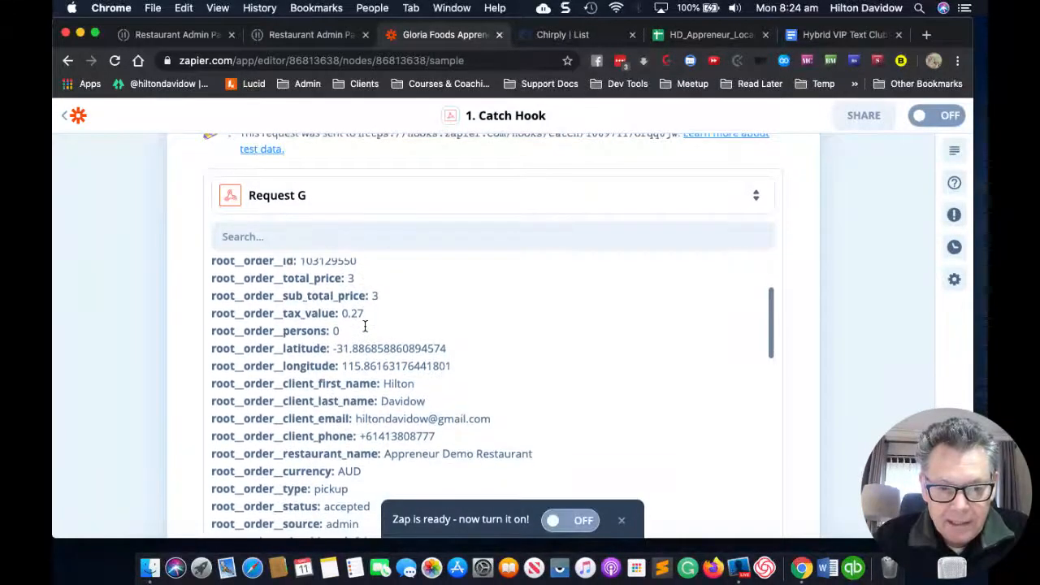
scroll(395, 317, down, 2)
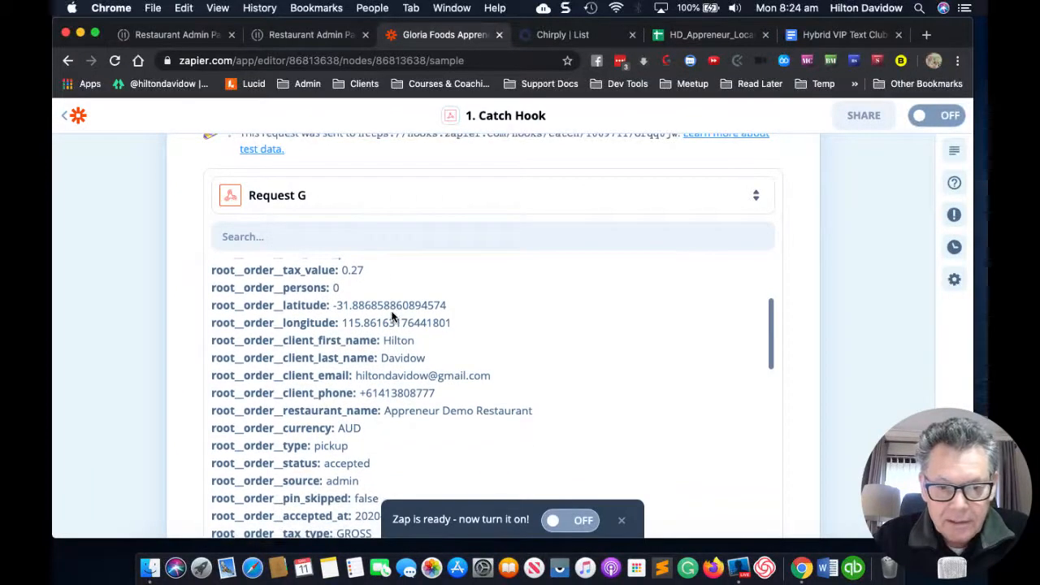
scroll(434, 323, down, 1)
scroll(434, 322, down, 1)
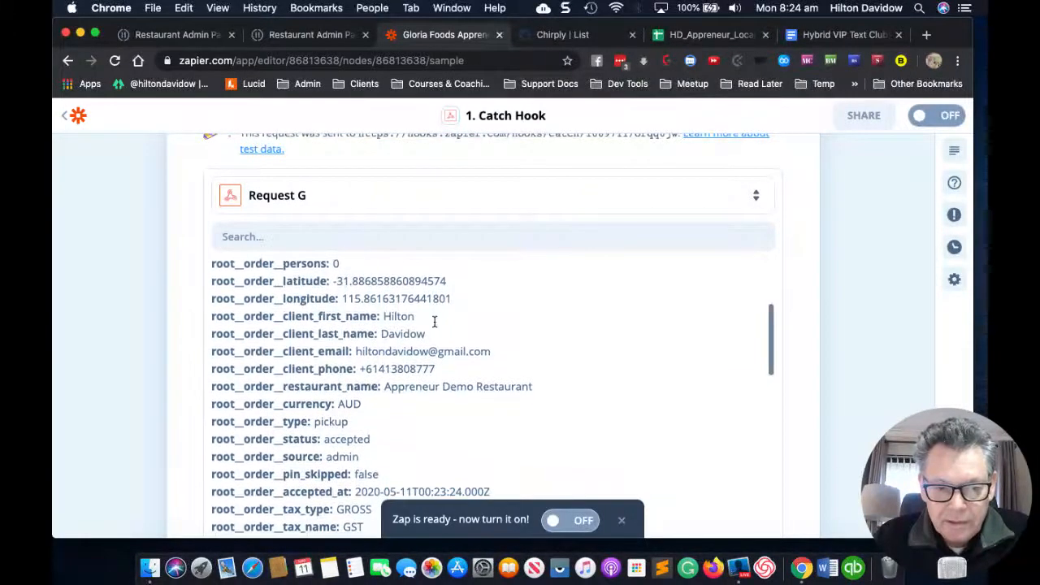
scroll(435, 322, down, 5)
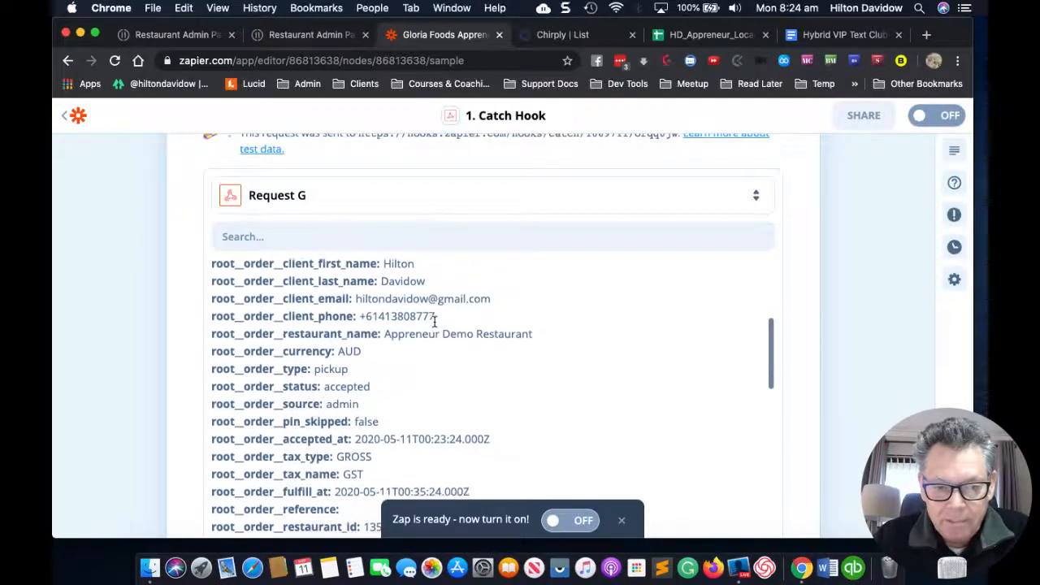
scroll(435, 323, down, 3)
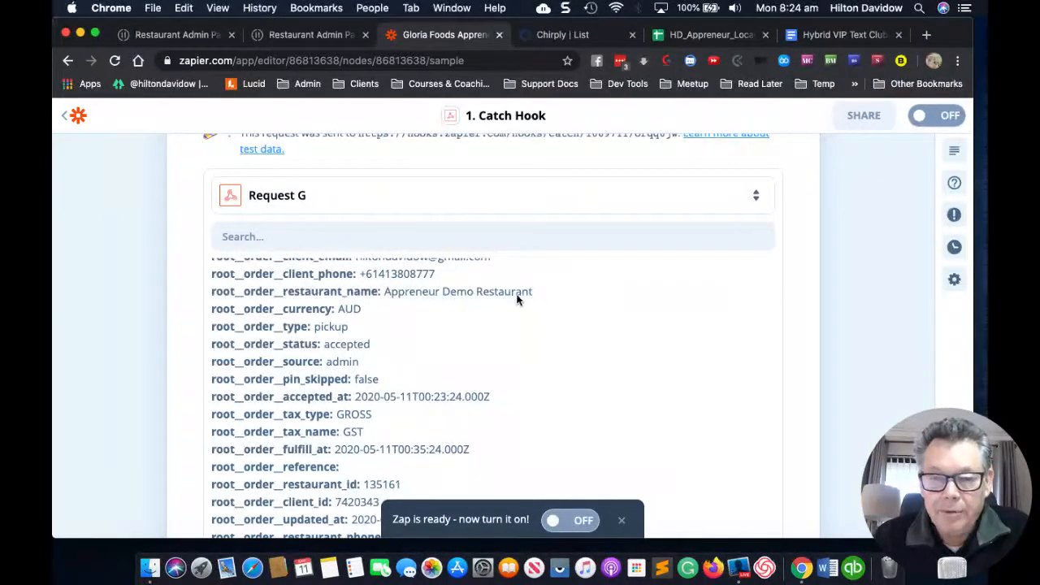
scroll(413, 342, down, 1)
scroll(413, 342, down, 5)
scroll(412, 342, down, 5)
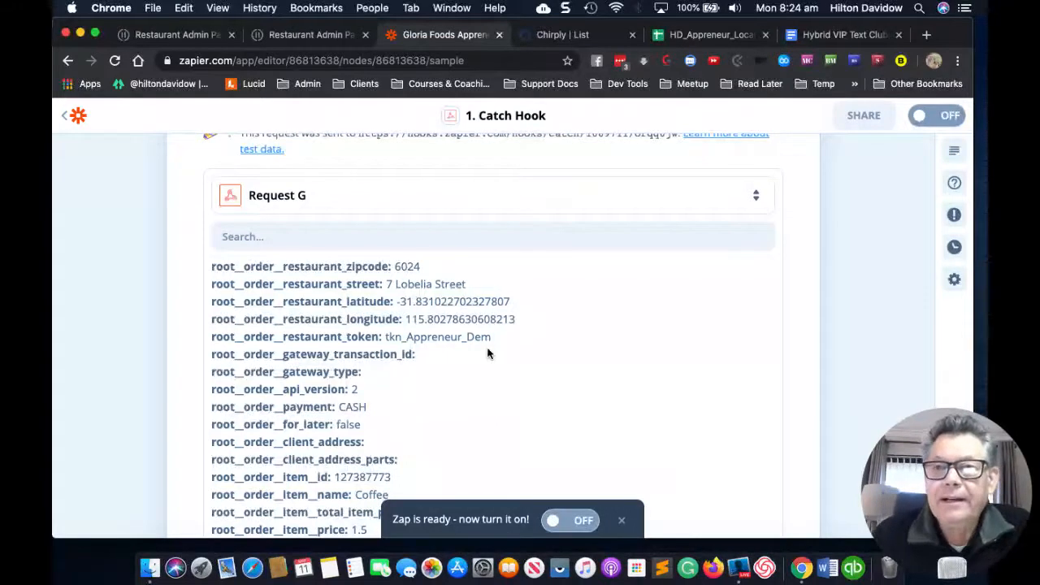
scroll(487, 354, up, 2)
scroll(488, 353, down, 3)
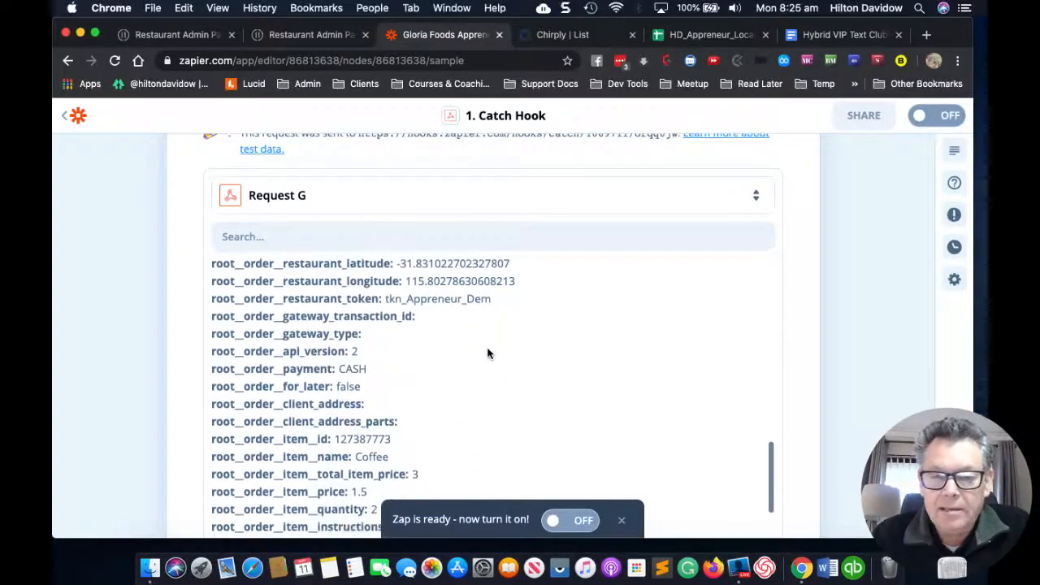
scroll(487, 354, down, 2)
scroll(487, 353, up, 1)
scroll(487, 354, down, 3)
scroll(487, 354, down, 5)
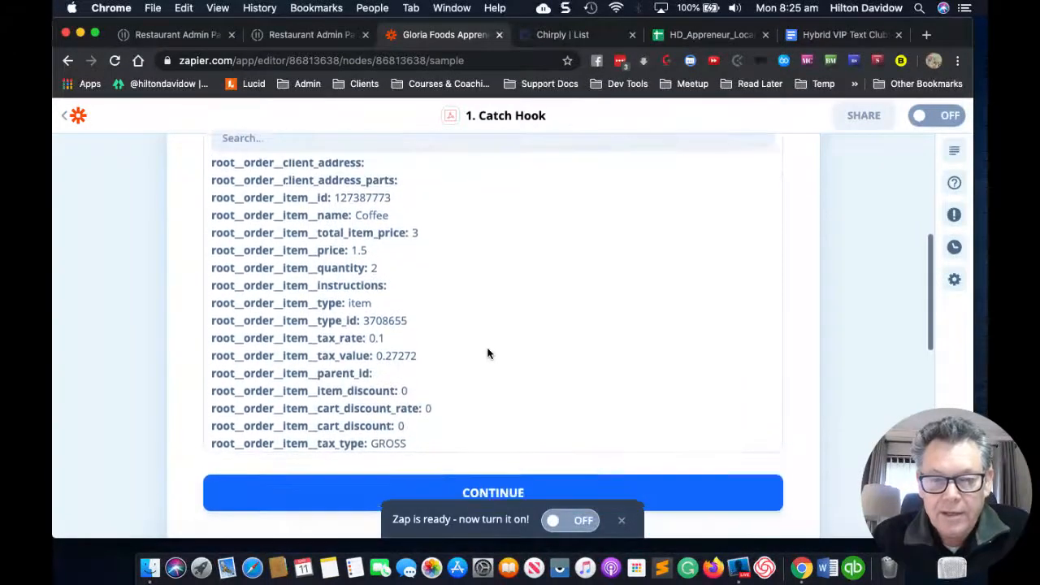
scroll(487, 354, up, 6)
scroll(489, 355, down, 2)
scroll(489, 355, down, 5)
scroll(487, 353, down, 2)
scroll(488, 353, up, 3)
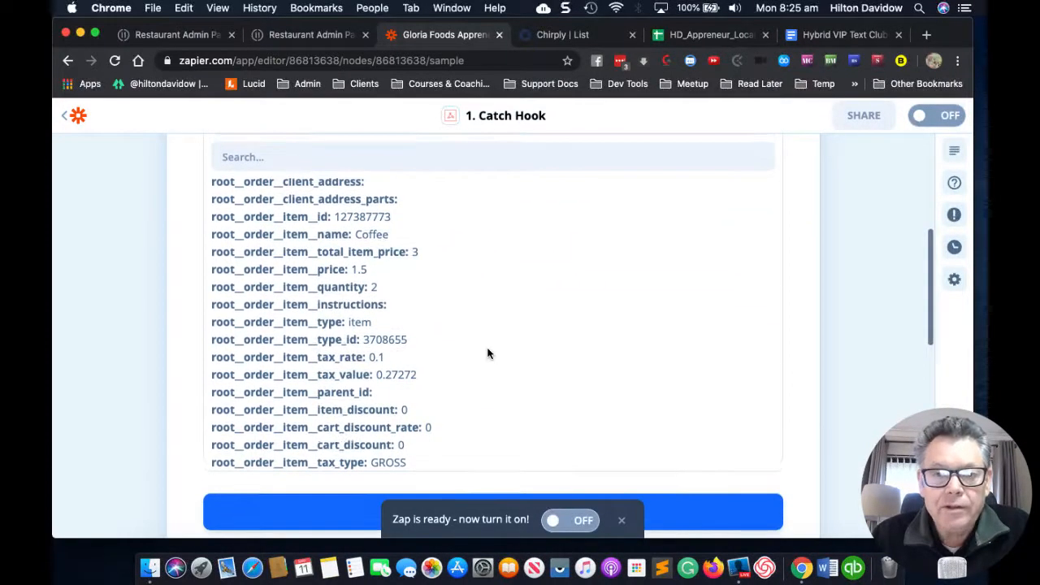
scroll(487, 353, down, 5)
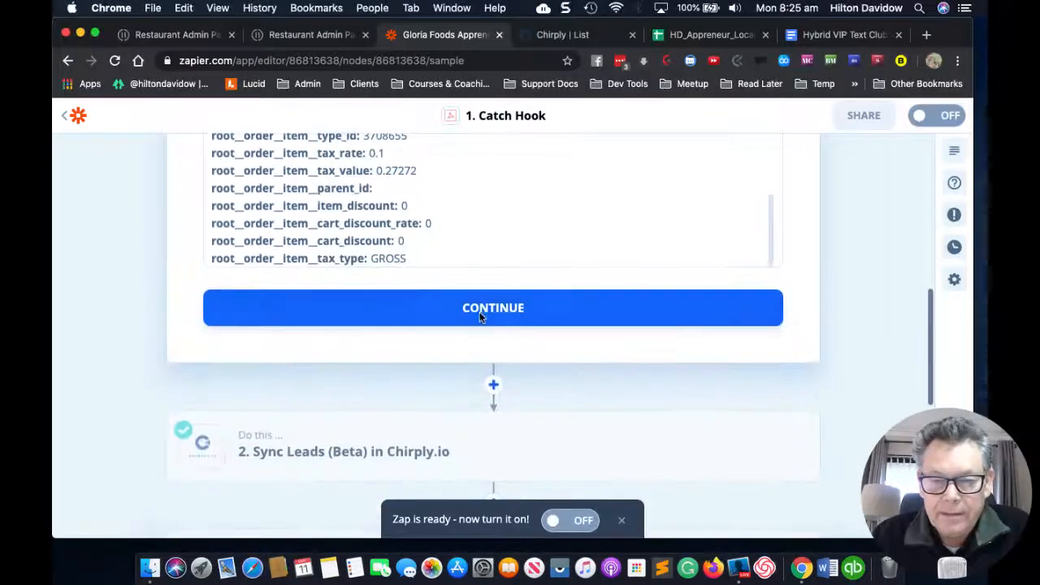
Step: Continue past the webhook sample data and close the Catch Hook step to view the whole zap
click(479, 313)
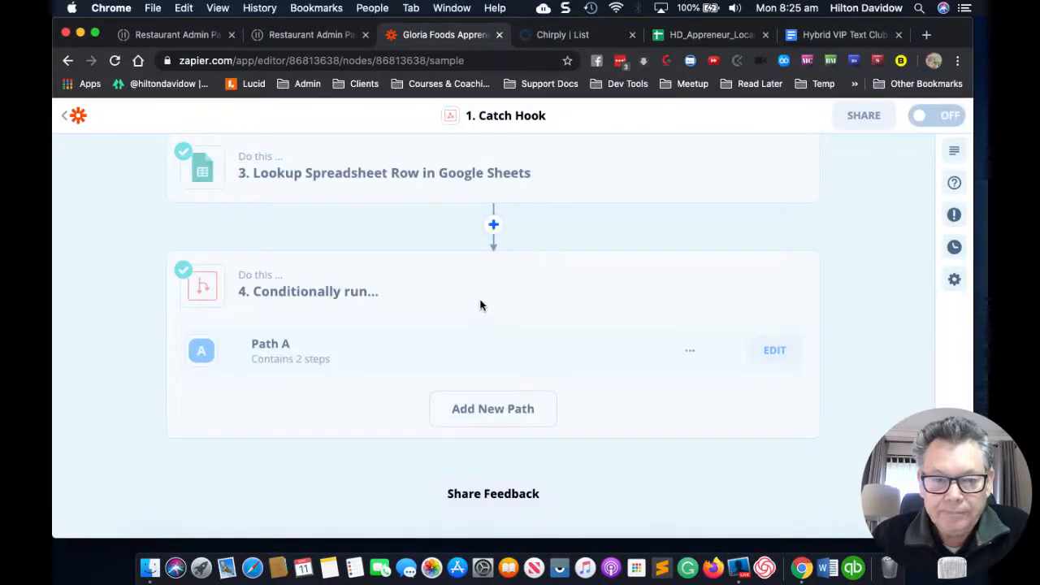
click(421, 293)
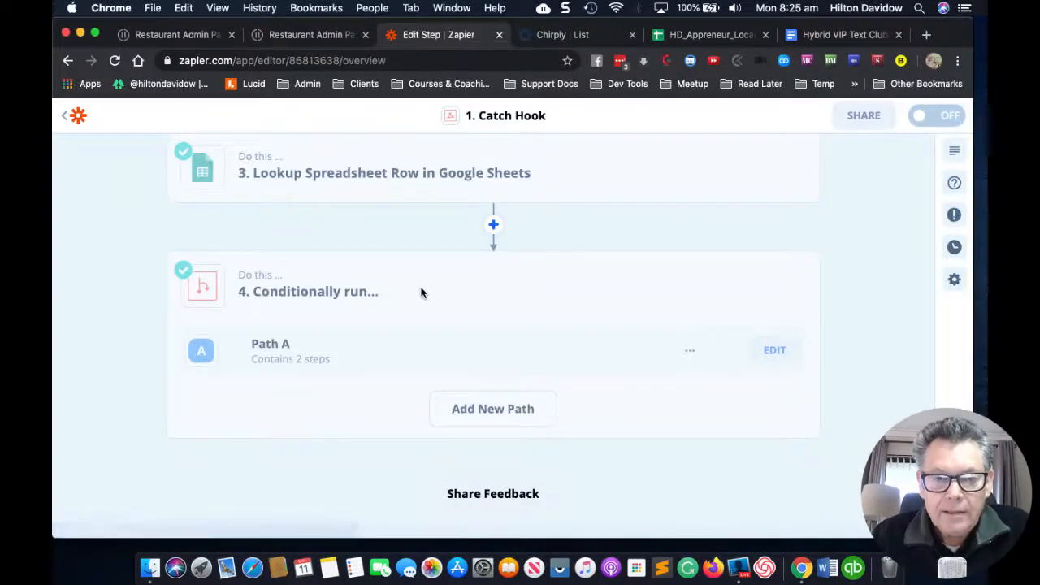
scroll(421, 292, up, 4)
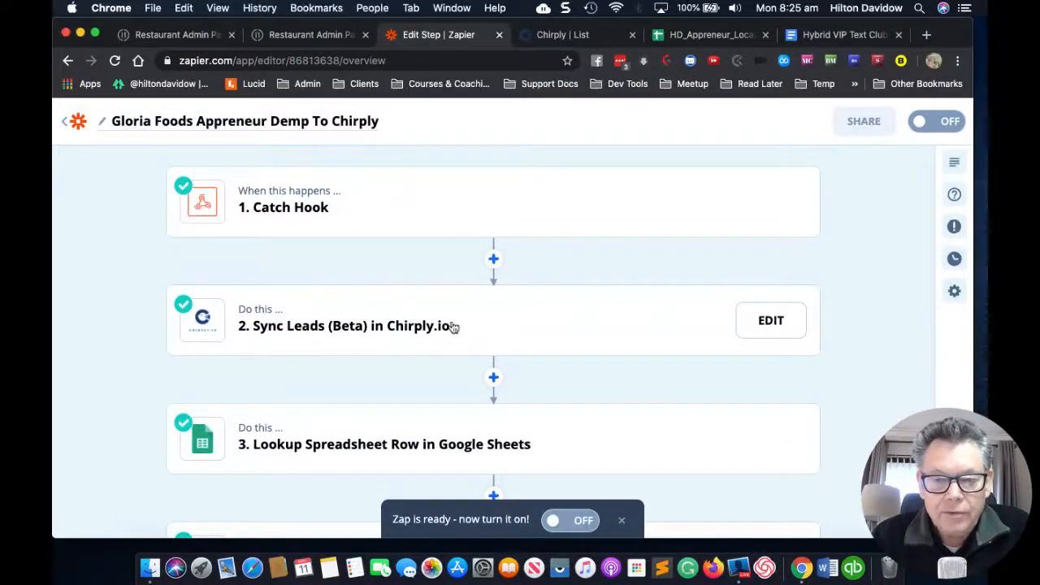
Step: Open the Chirply.io Sync Leads (Beta) step and expand its Choose App & Event settings
click(764, 325)
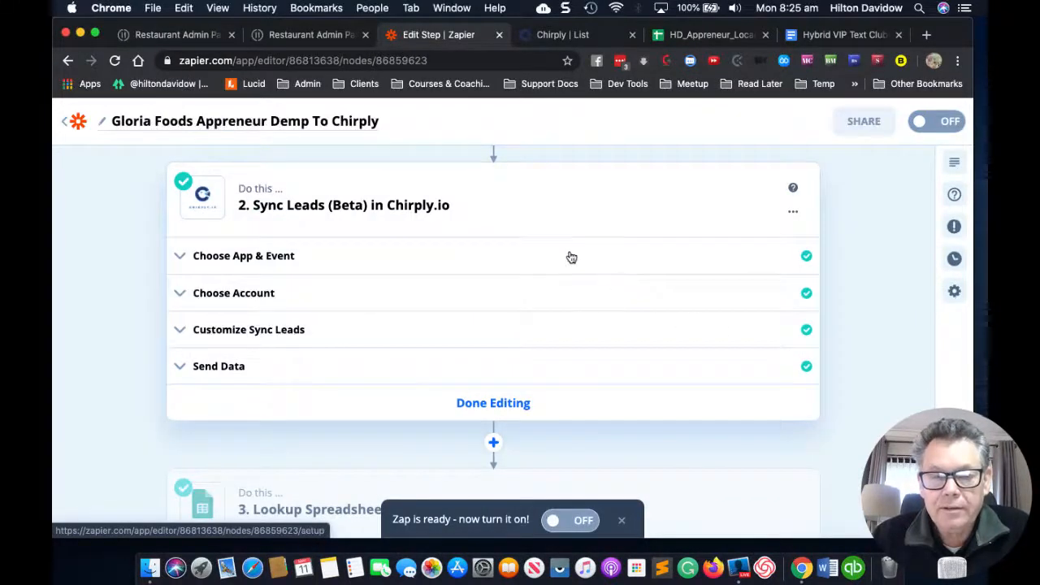
scroll(568, 255, up, 3)
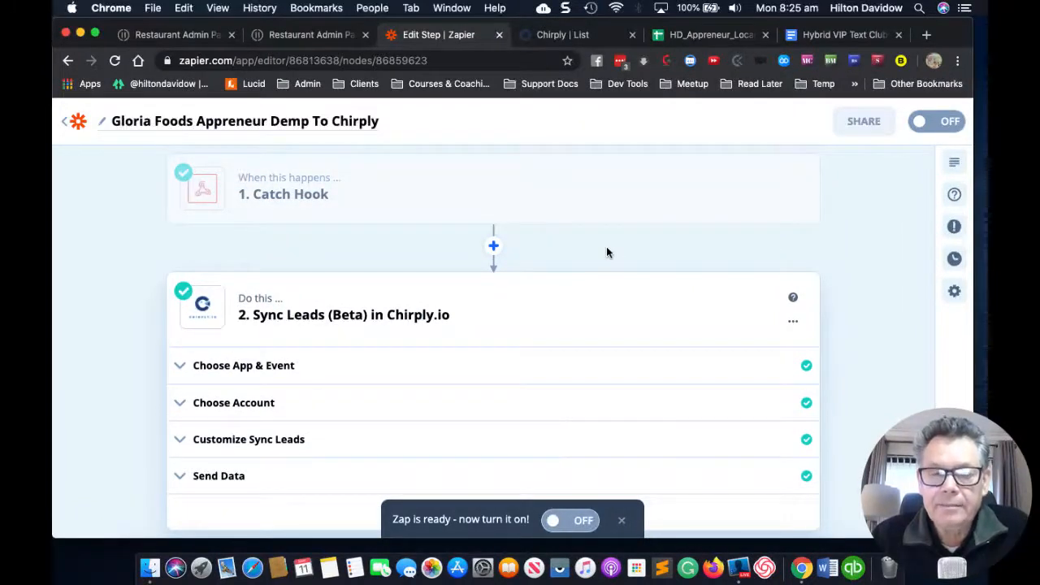
scroll(606, 252, down, 1)
scroll(606, 252, down, 2)
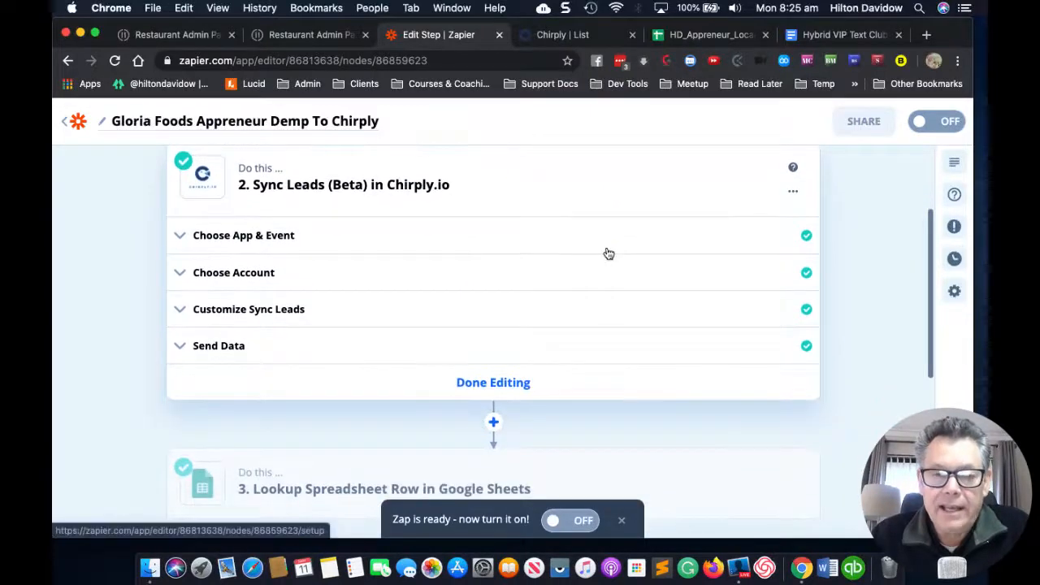
click(443, 249)
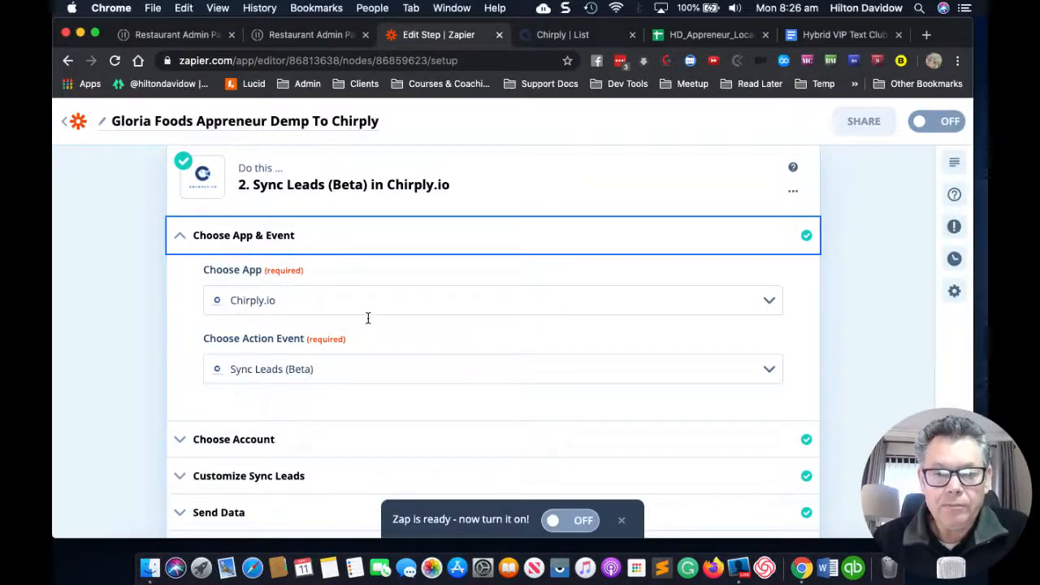
scroll(373, 320, down, 3)
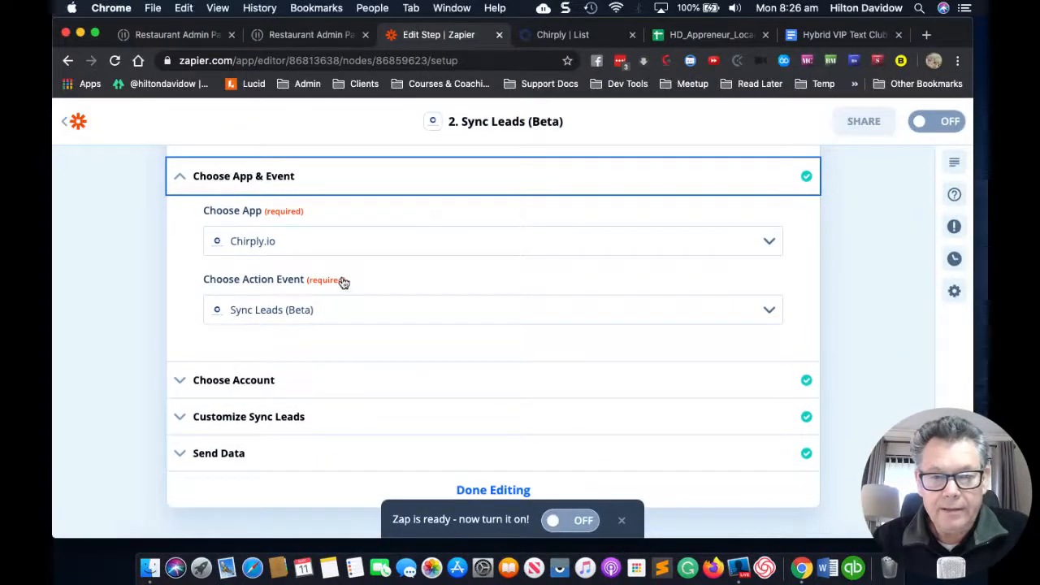
click(769, 313)
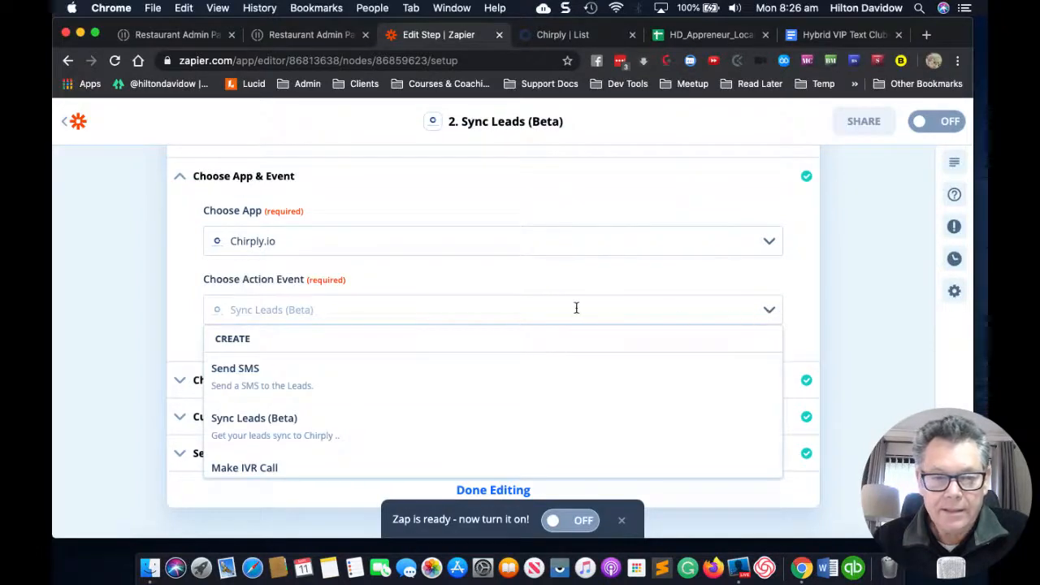
scroll(366, 391, down, 1)
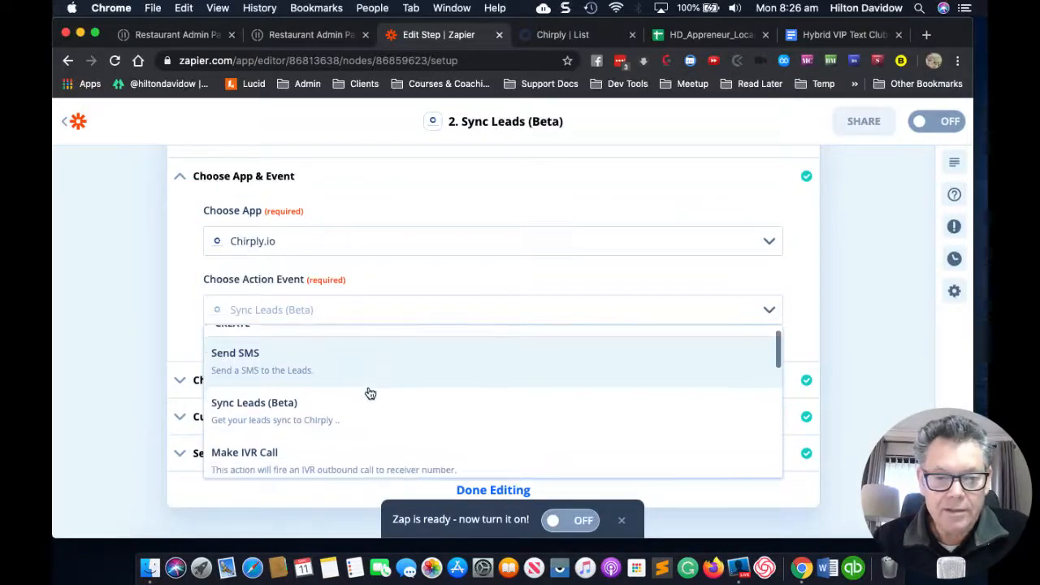
scroll(370, 393, down, 3)
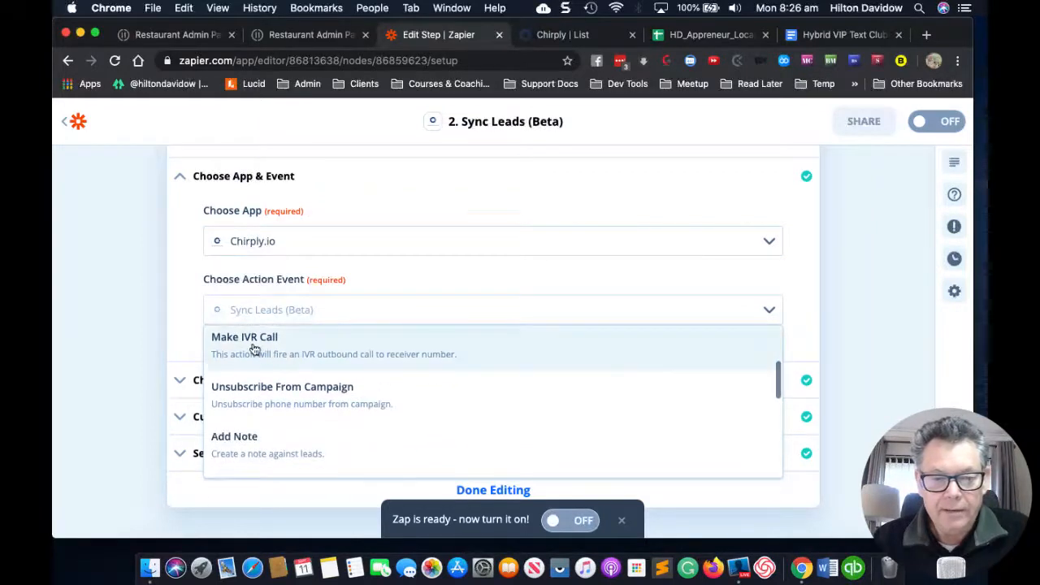
scroll(325, 373, down, 1)
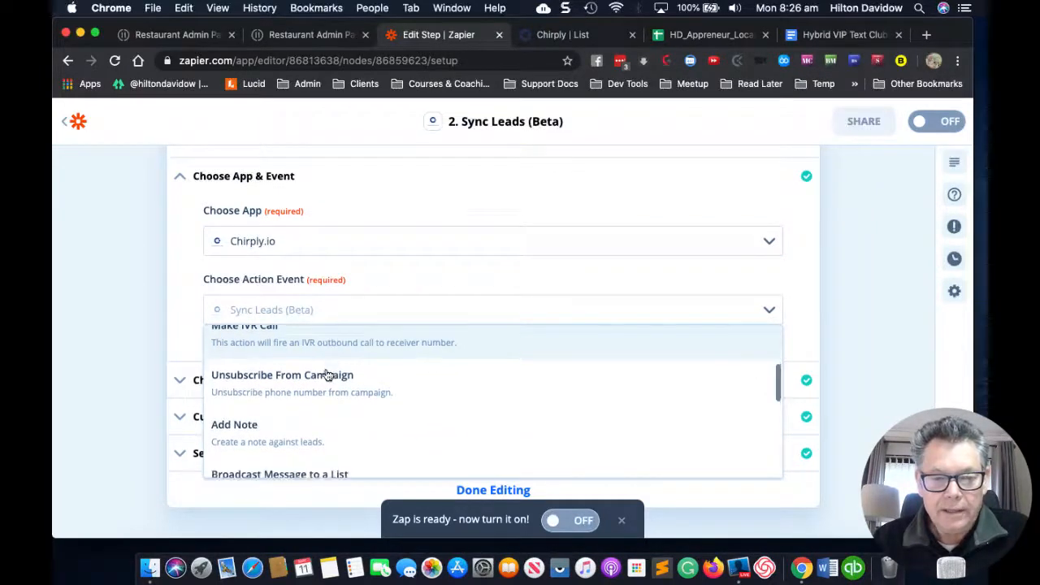
scroll(327, 374, down, 1)
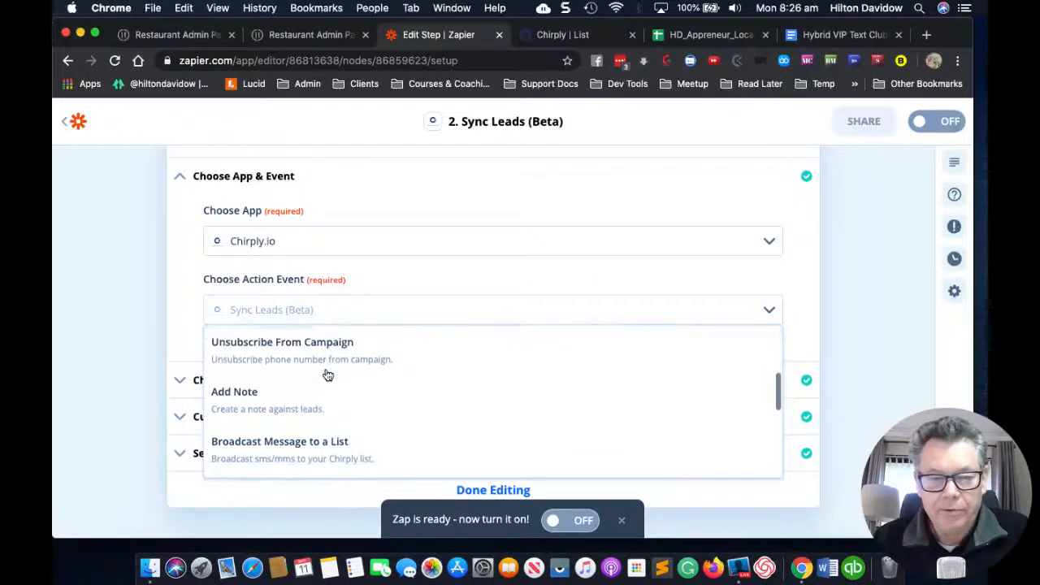
scroll(327, 374, down, 3)
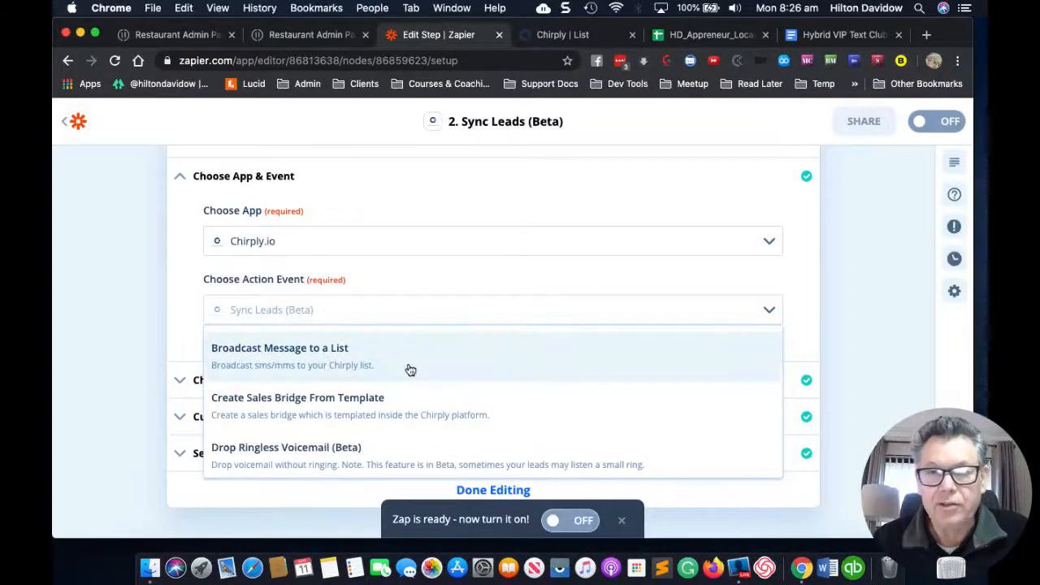
scroll(411, 369, down, 2)
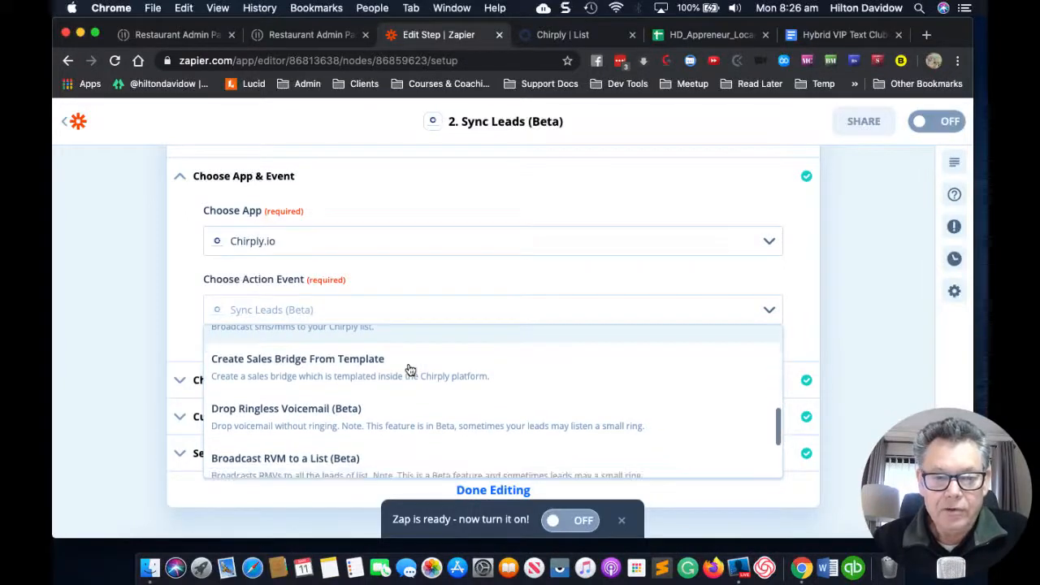
scroll(406, 376, down, 1)
scroll(406, 376, down, 2)
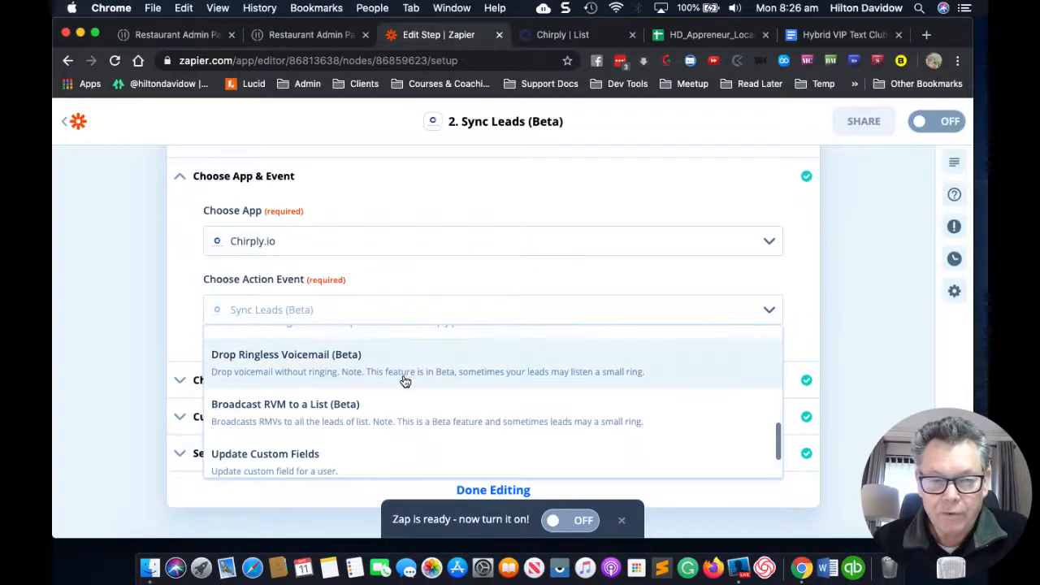
scroll(405, 381, down, 1)
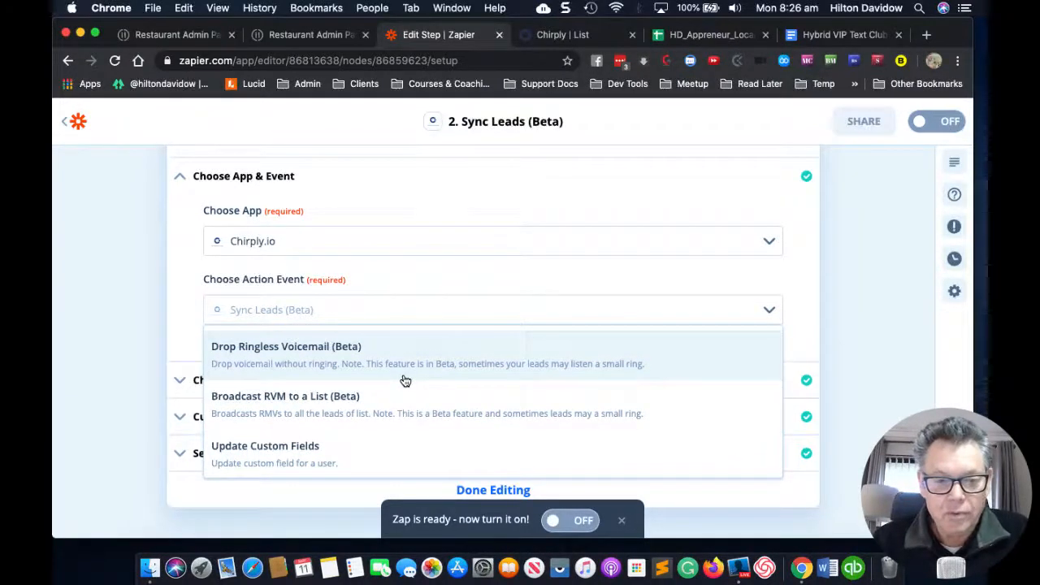
scroll(404, 381, down, 2)
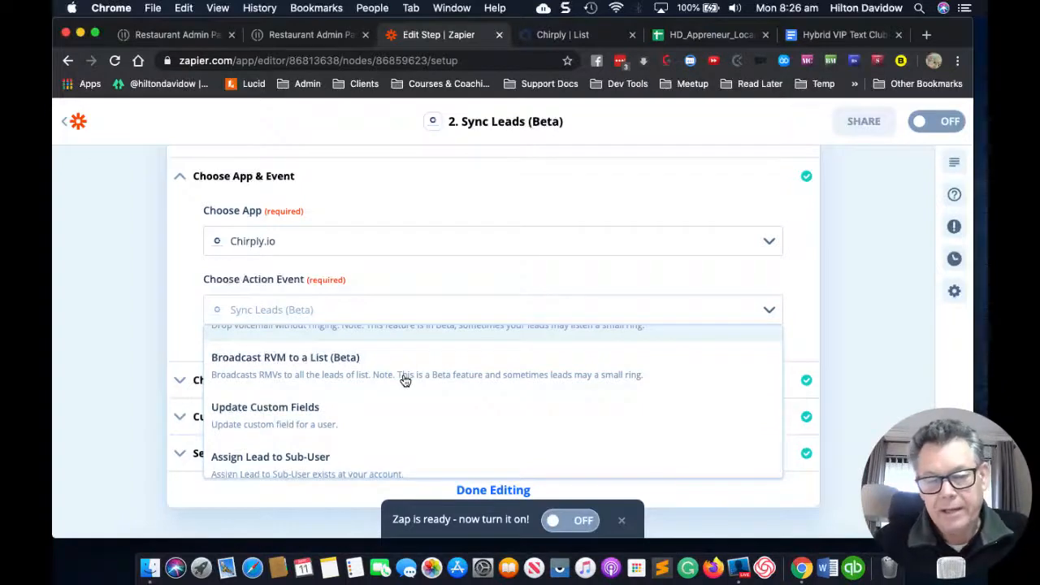
scroll(404, 381, down, 1)
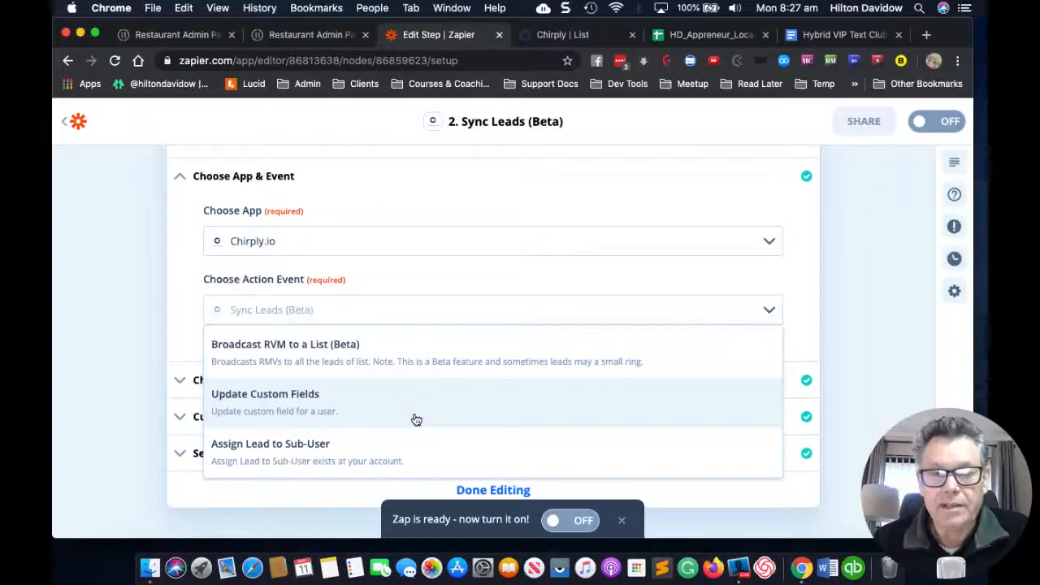
scroll(416, 419, up, 10)
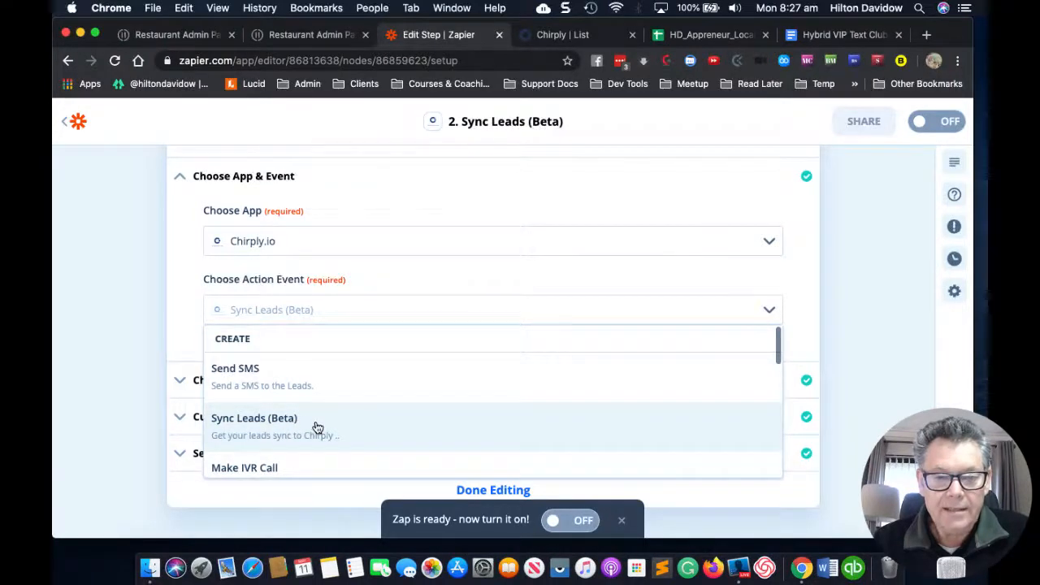
click(316, 428)
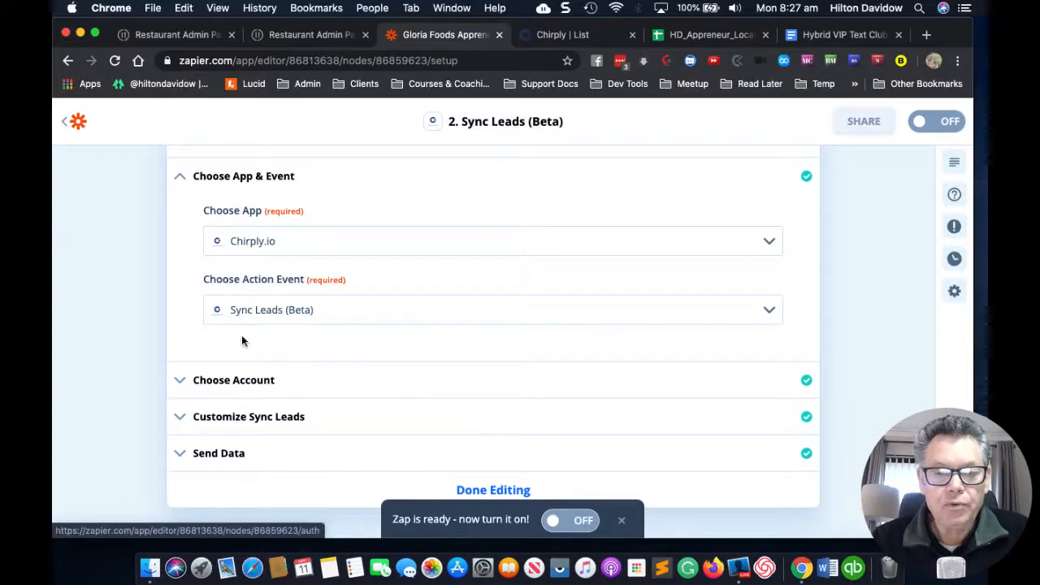
Step: Map the Restaurant - Have Online Ordering lead's phone, e-mail, first and last name to the Root Order Client fields
click(180, 381)
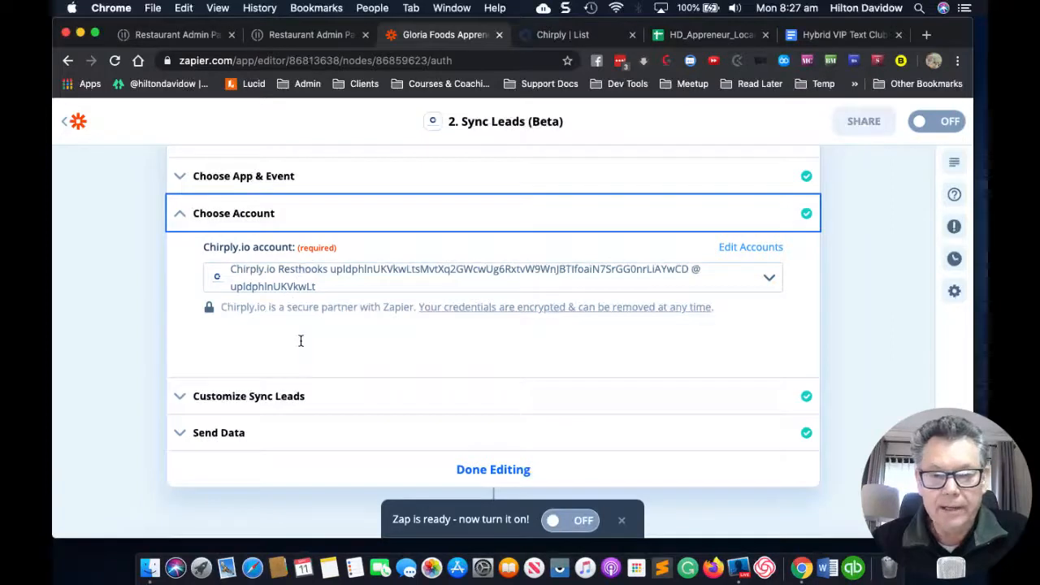
click(183, 397)
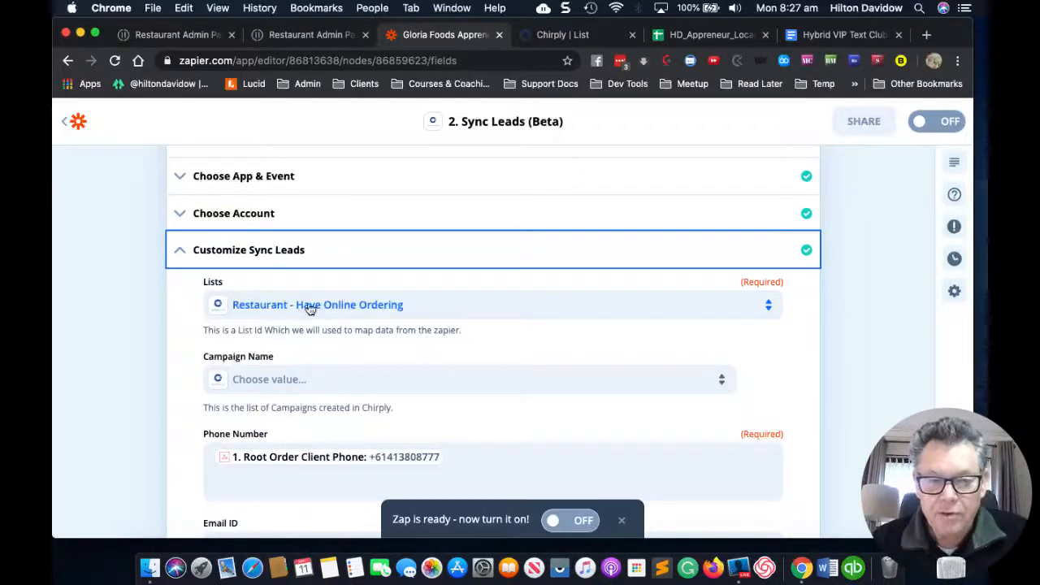
scroll(379, 334, down, 2)
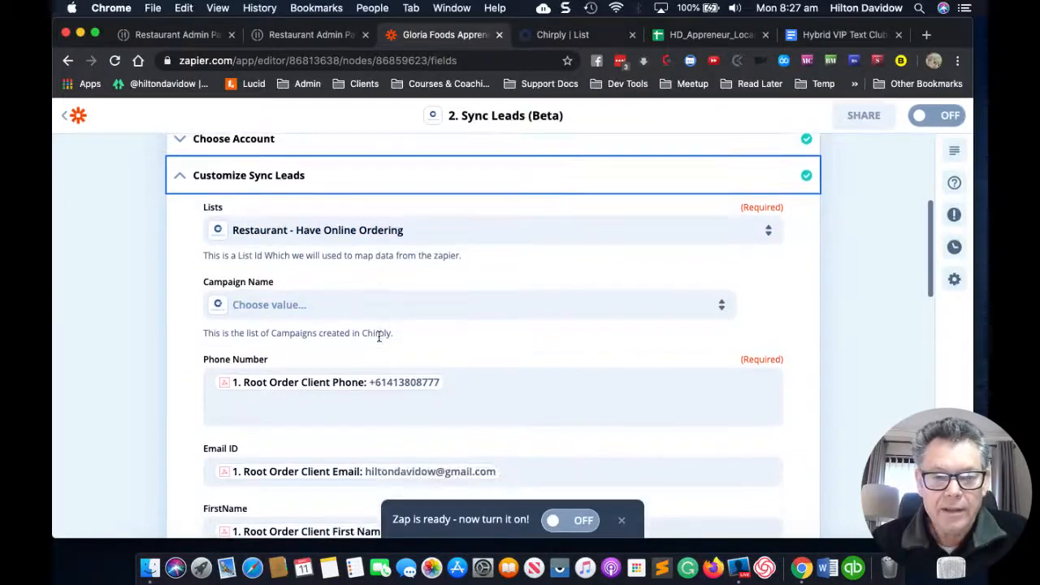
scroll(388, 331, down, 2)
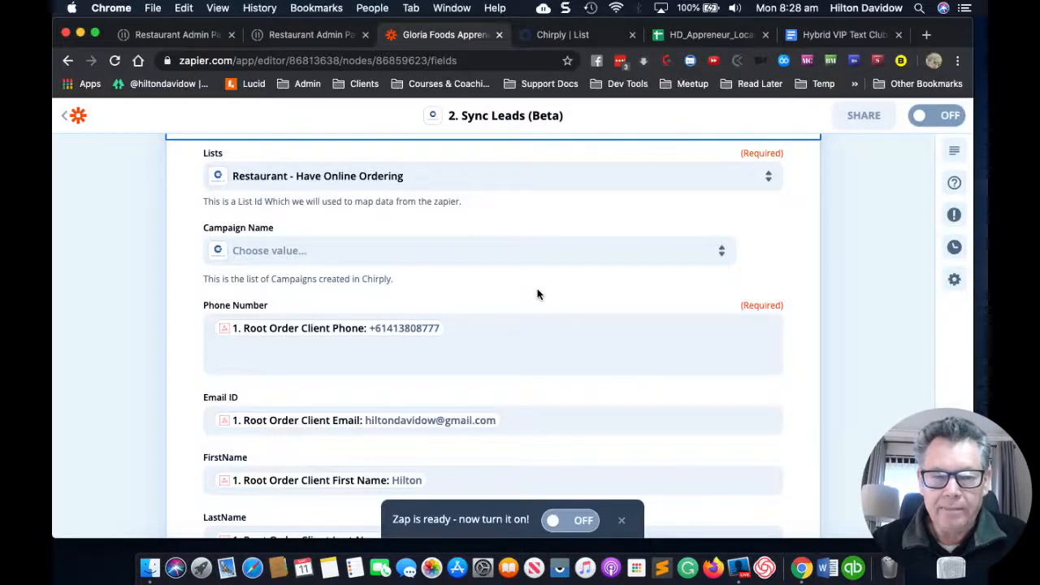
scroll(536, 293, down, 5)
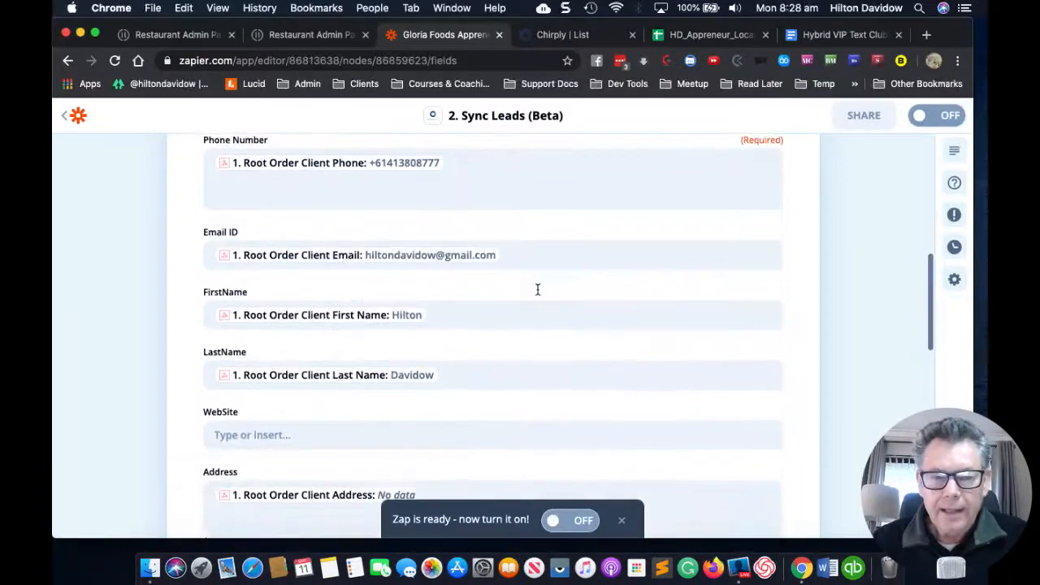
scroll(577, 290, down, 1)
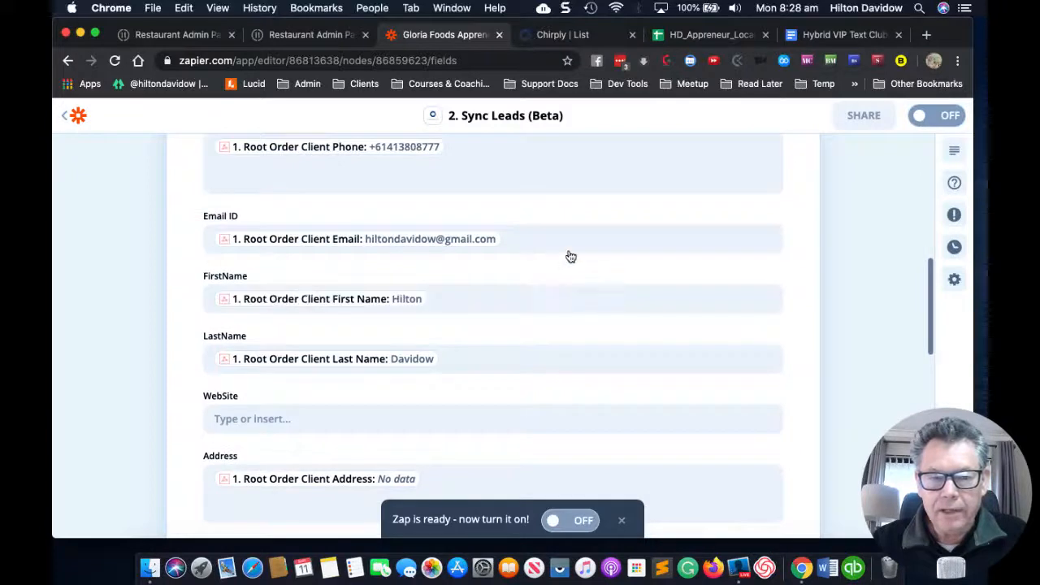
scroll(562, 237, up, 3)
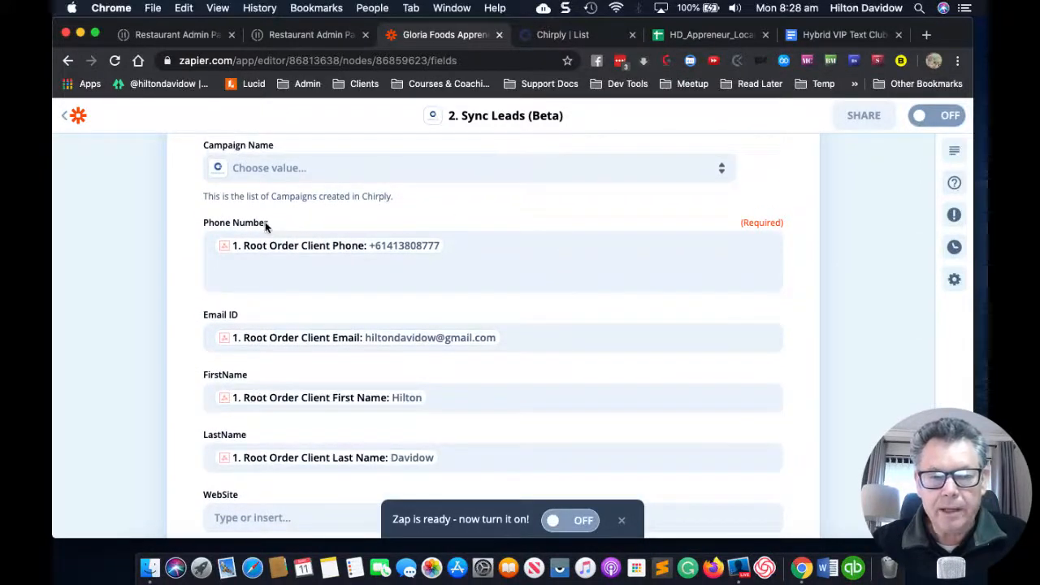
click(523, 245)
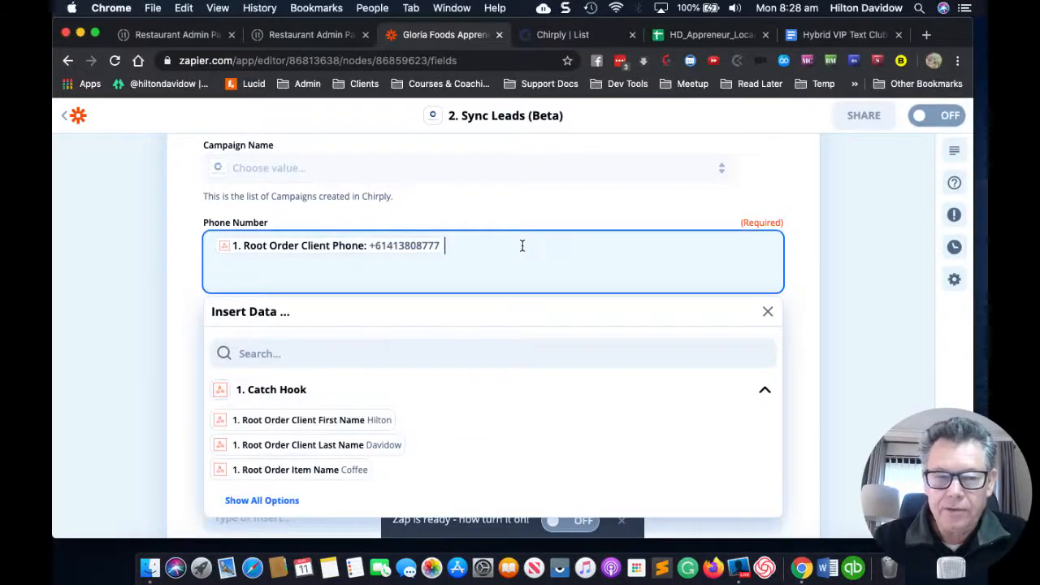
key(BackSpace)
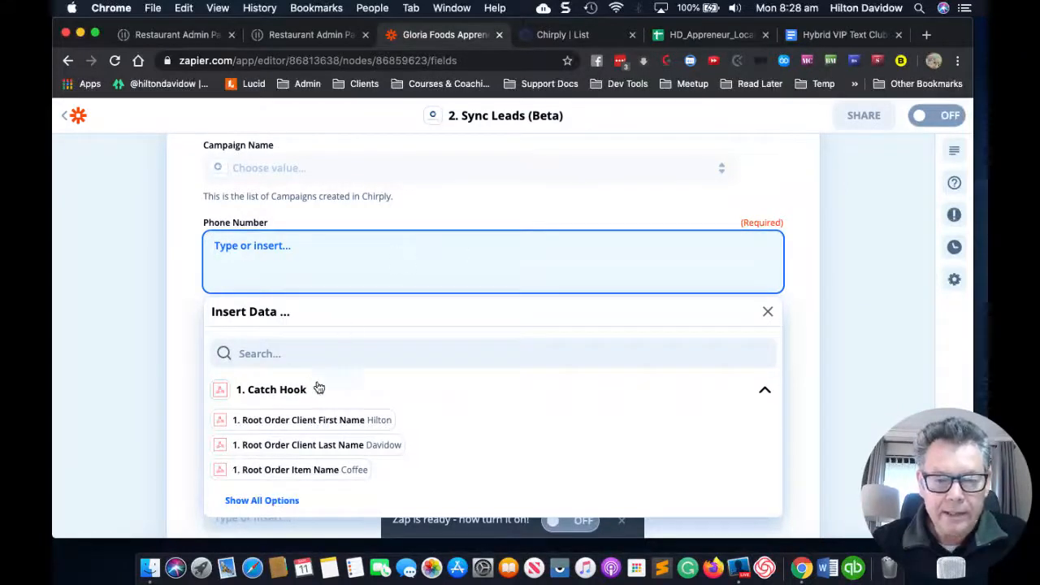
scroll(317, 394, down, 1)
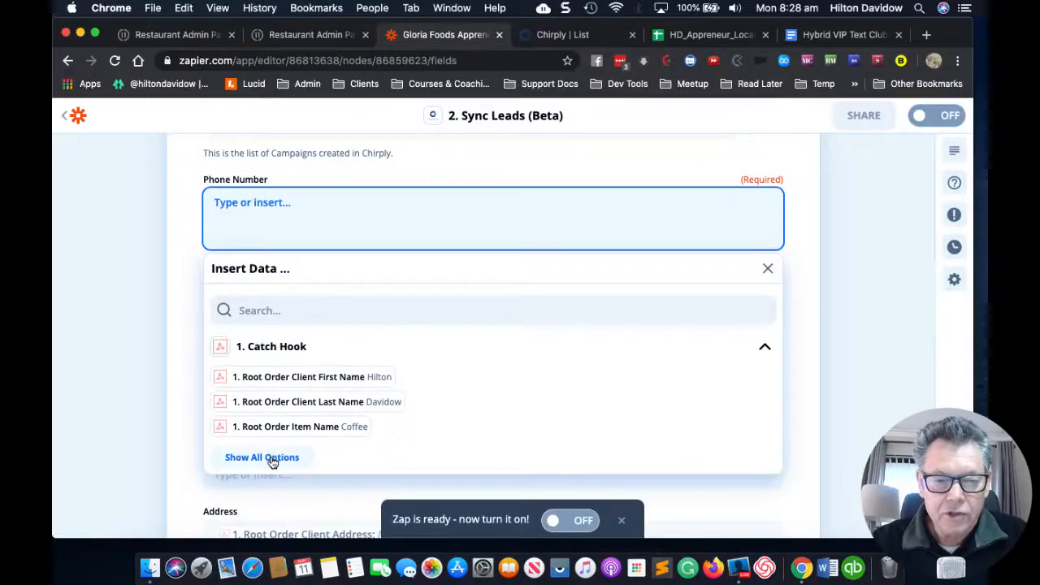
click(272, 457)
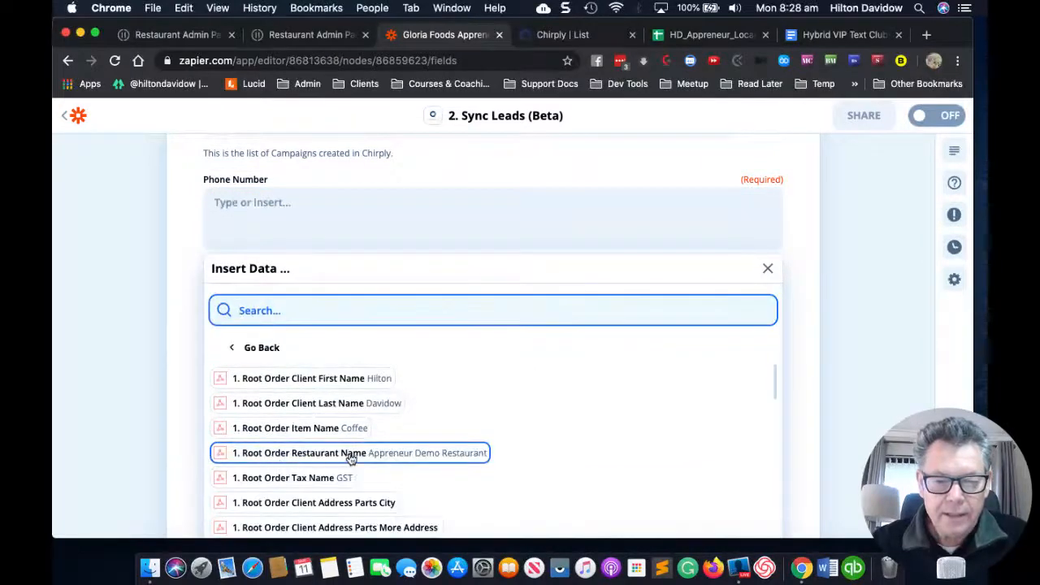
scroll(350, 458, down, 2)
scroll(351, 458, down, 5)
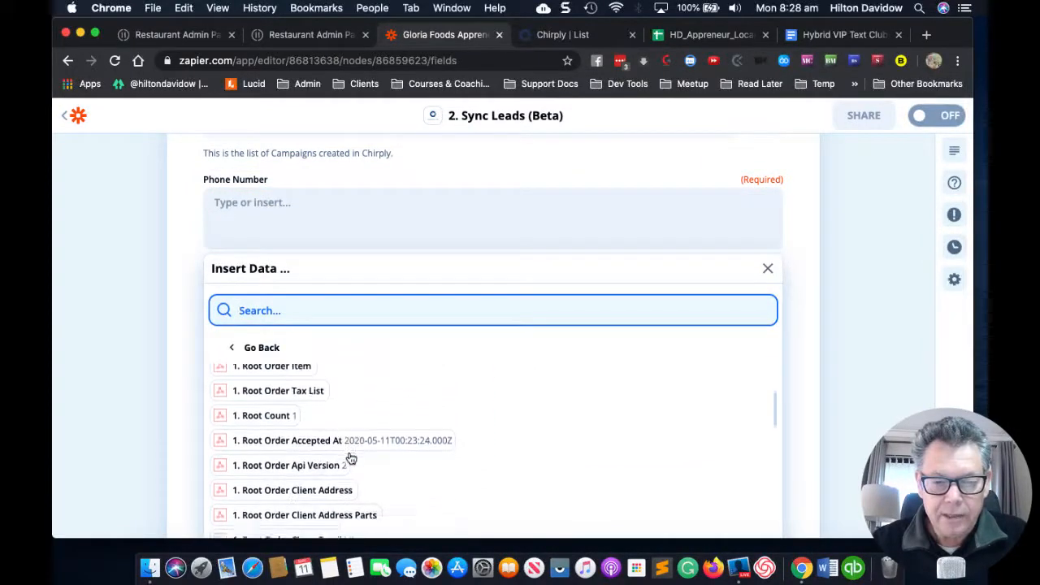
scroll(350, 457, down, 2)
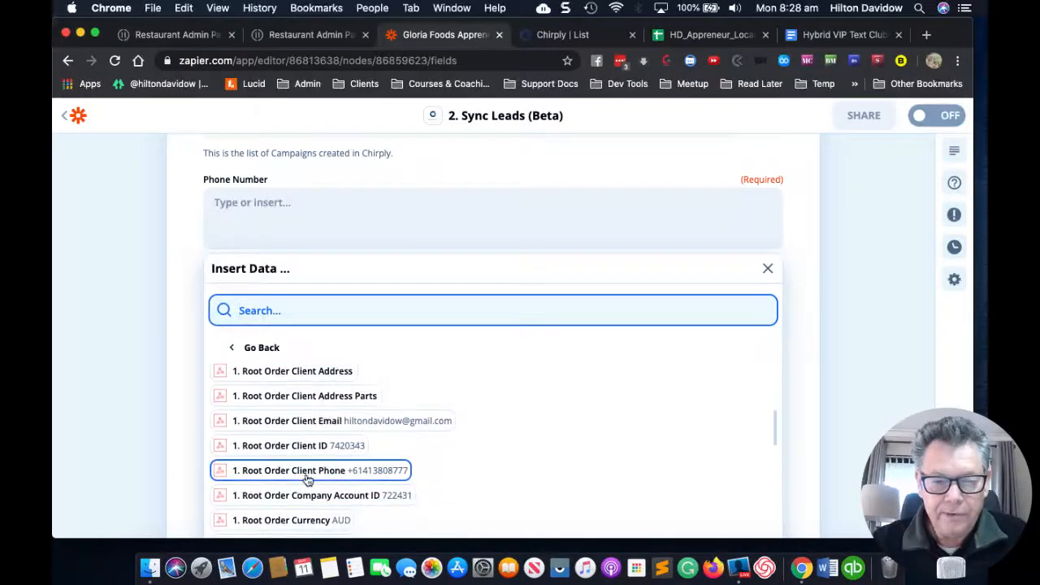
click(323, 476)
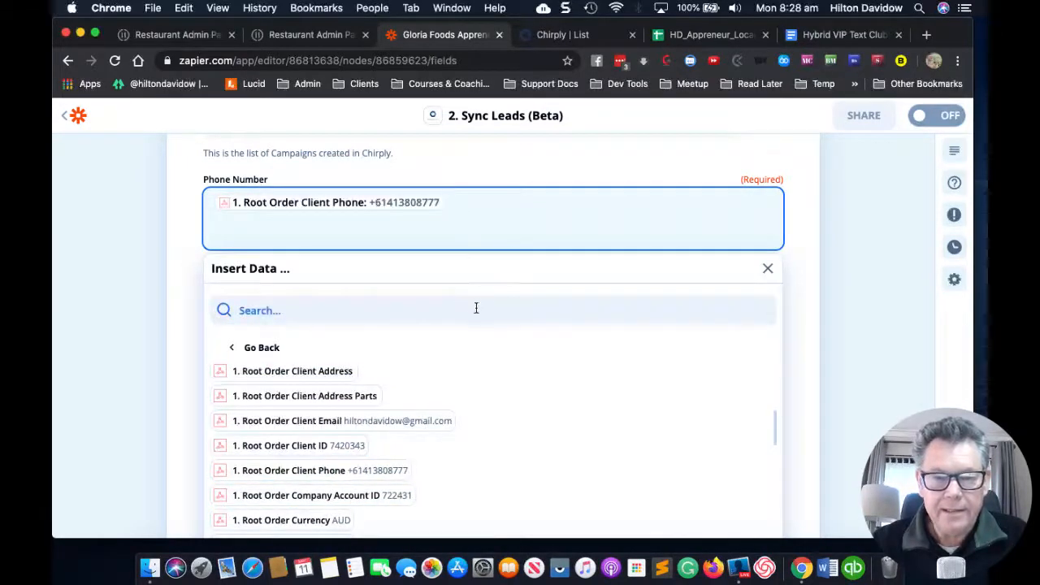
click(764, 270)
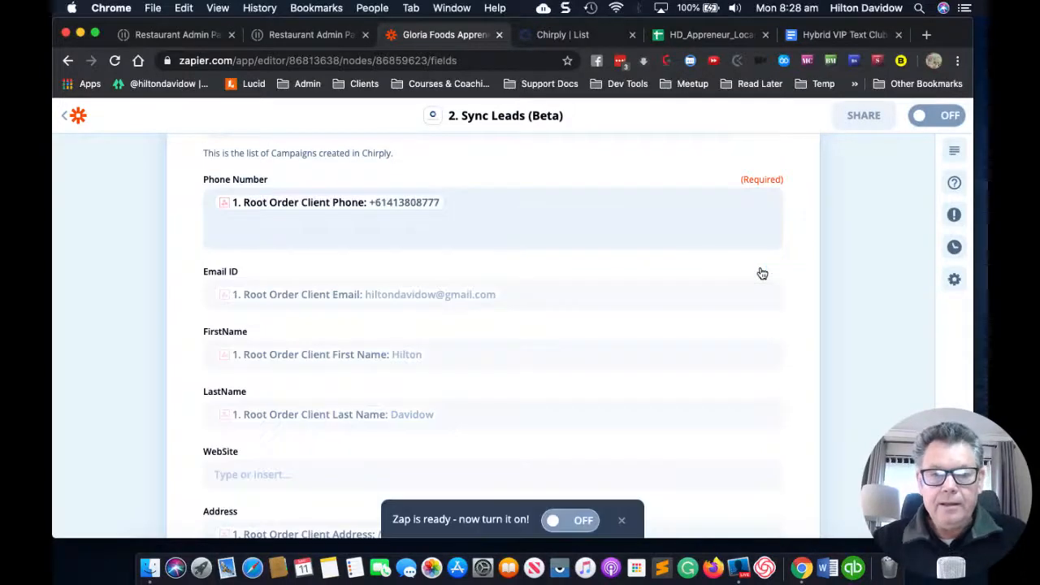
scroll(530, 323, down, 3)
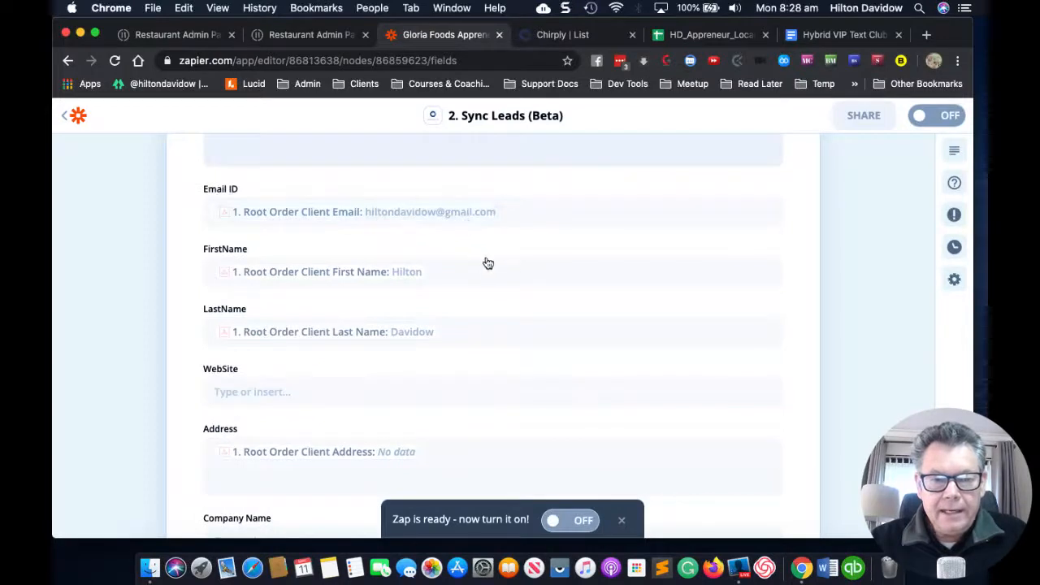
scroll(496, 325, down, 2)
scroll(496, 325, down, 2)
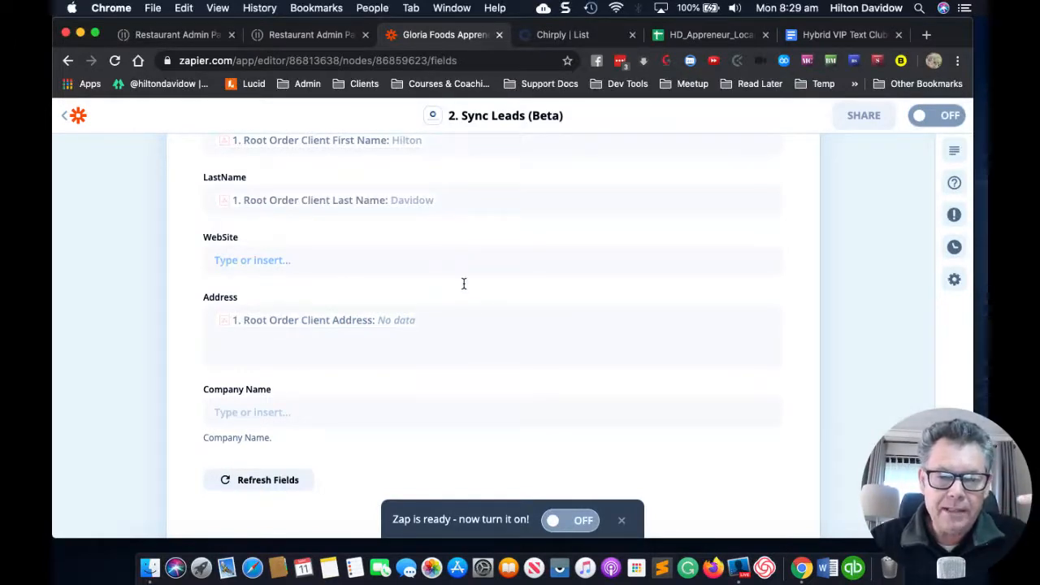
scroll(484, 311, down, 2)
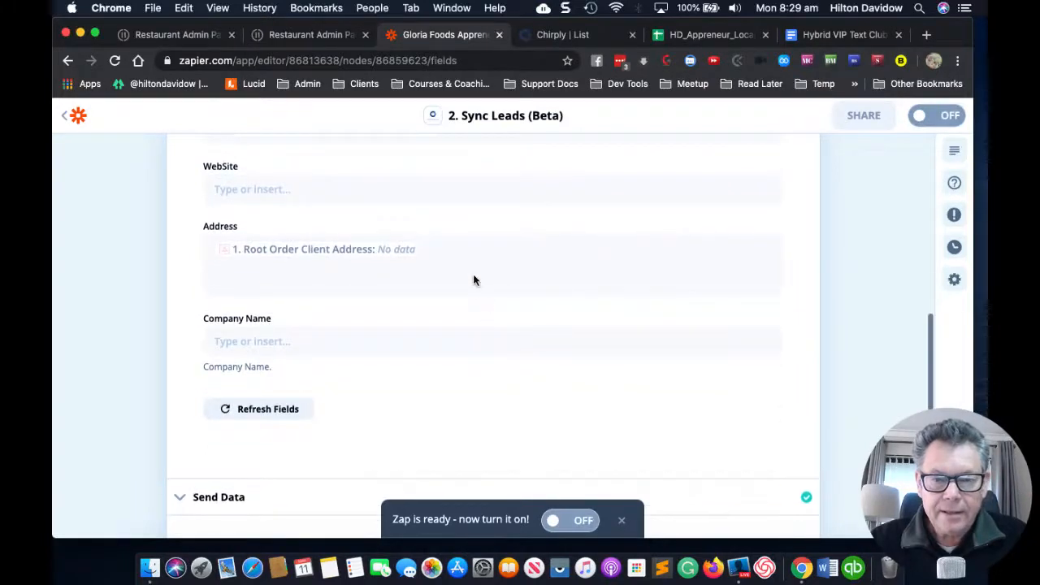
scroll(475, 277, up, 5)
scroll(477, 274, up, 2)
scroll(476, 279, down, 5)
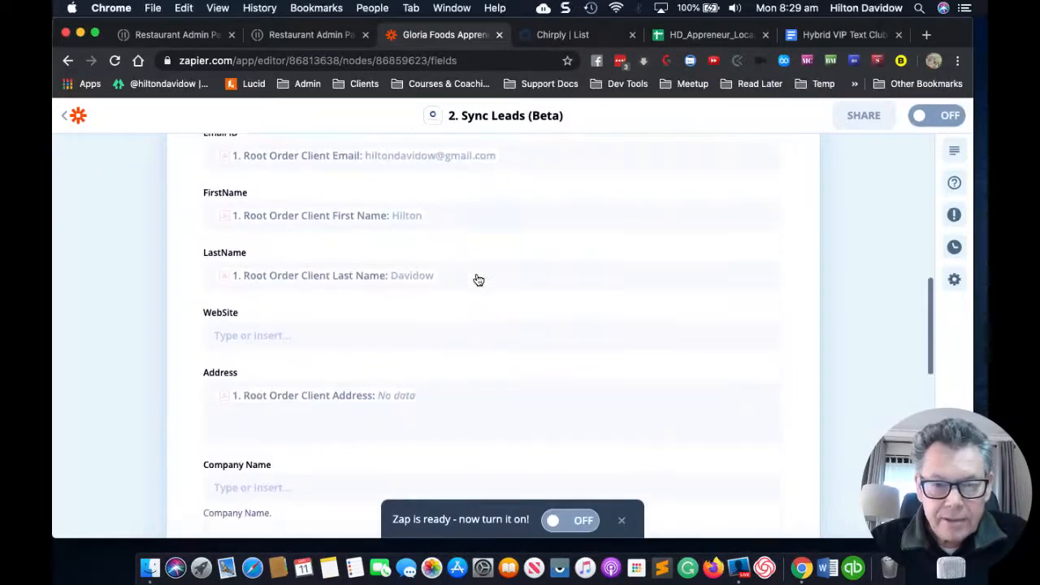
click(455, 311)
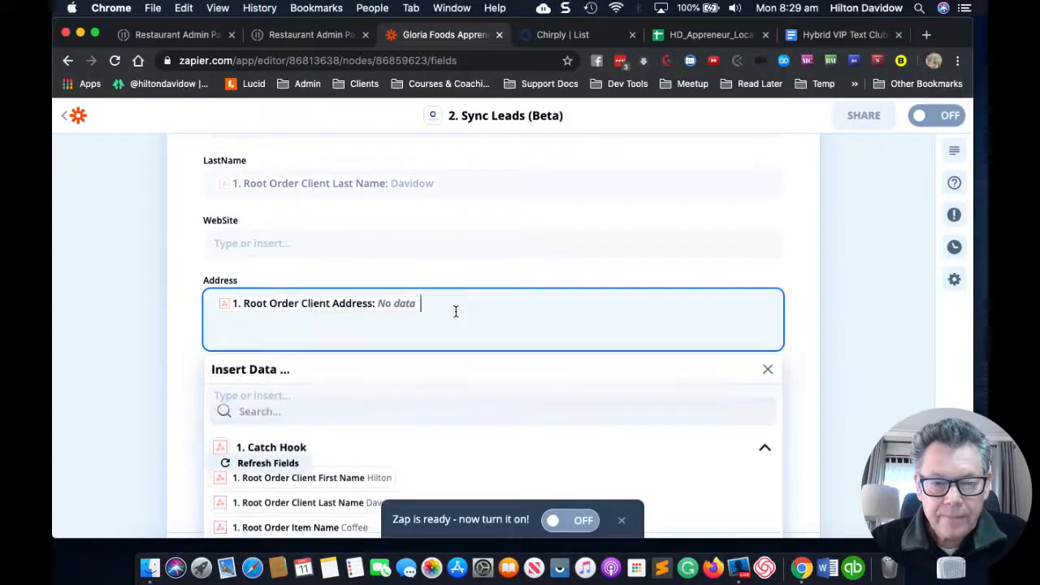
scroll(620, 347, down, 1)
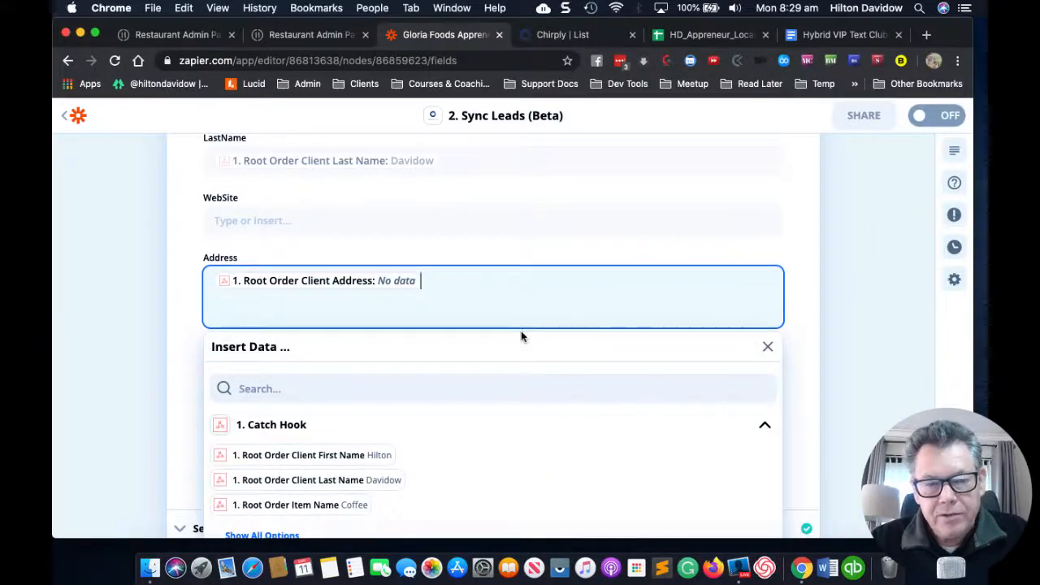
scroll(522, 336, up, 2)
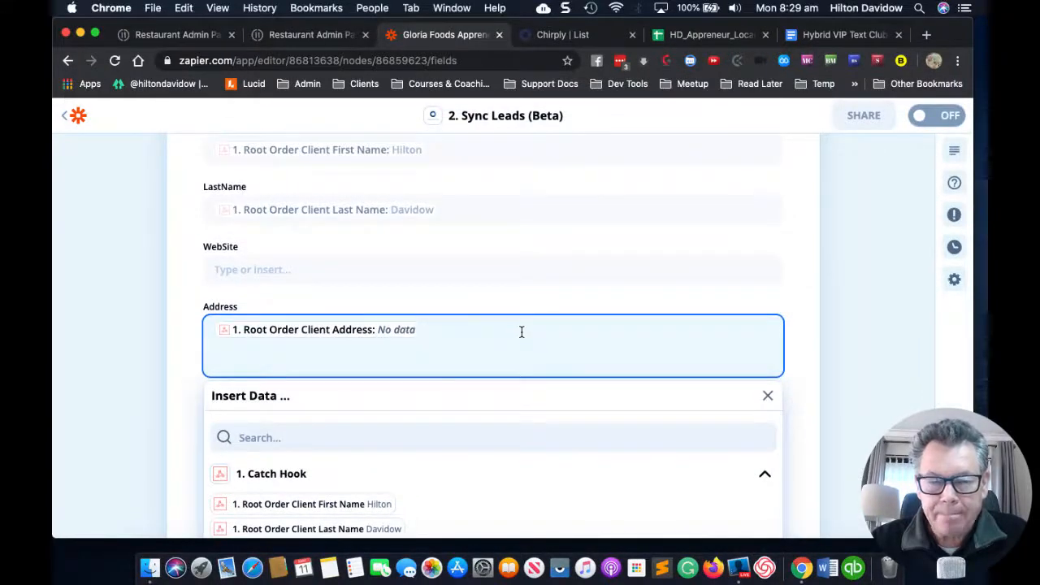
scroll(527, 276, down, 2)
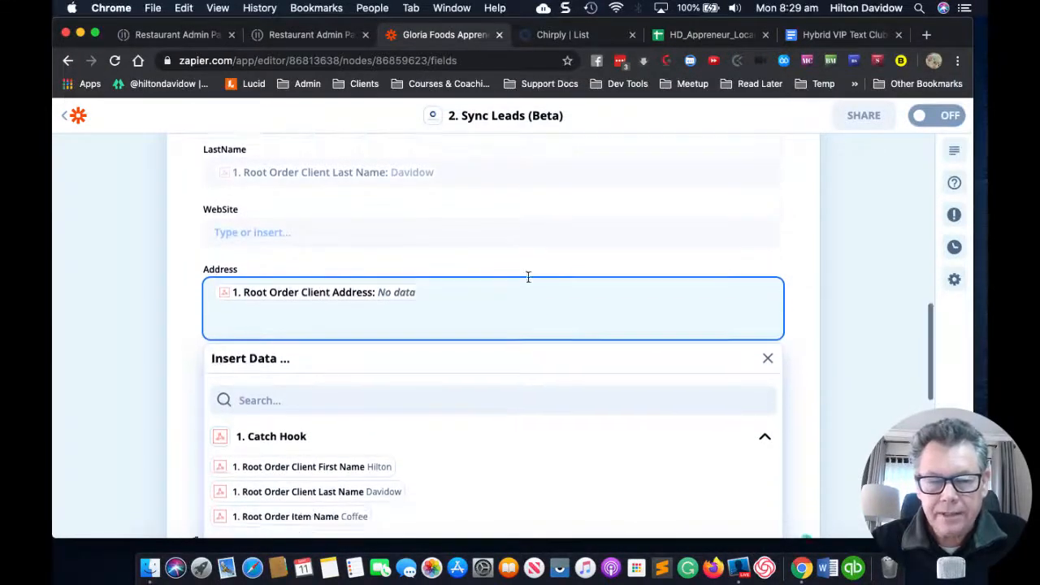
scroll(528, 277, up, 2)
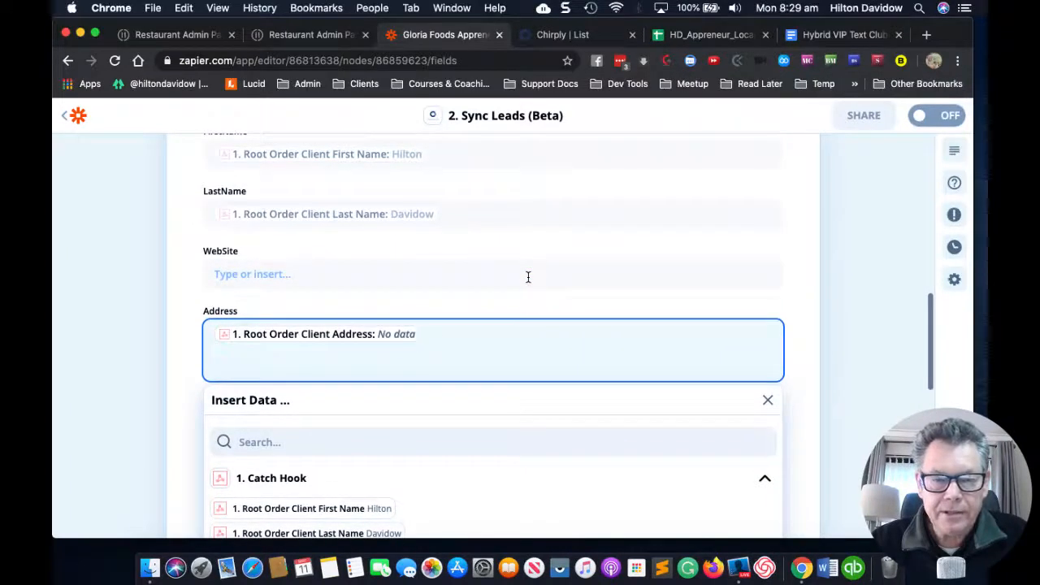
scroll(527, 277, up, 1)
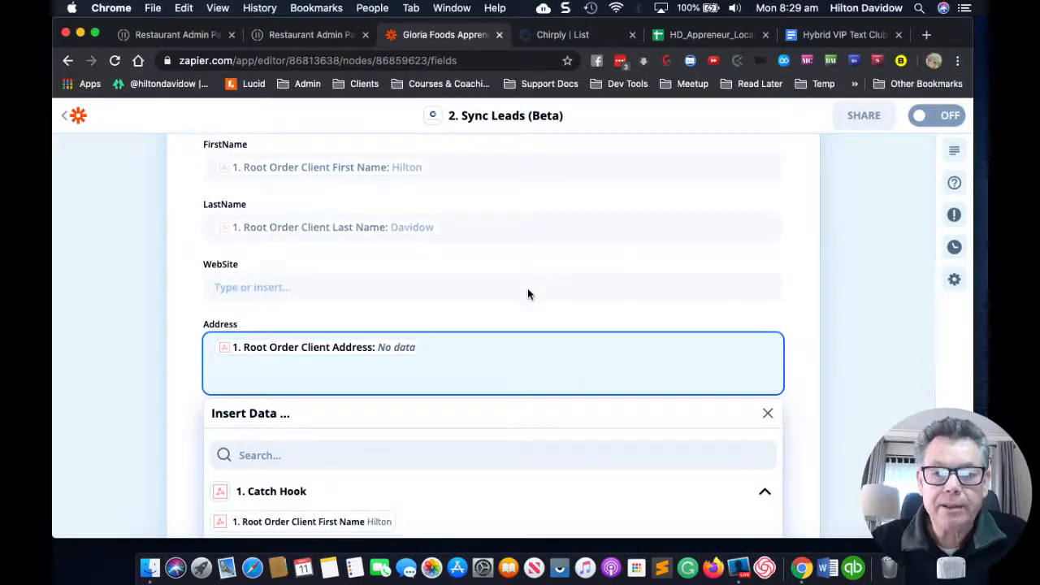
scroll(532, 297, down, 1)
scroll(531, 296, up, 2)
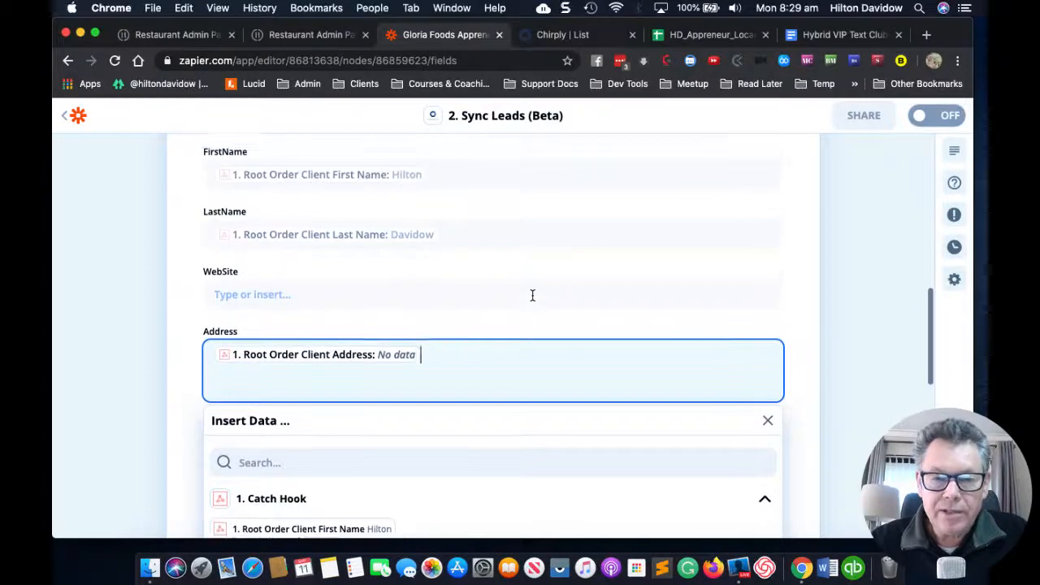
scroll(532, 295, up, 1)
scroll(532, 296, down, 2)
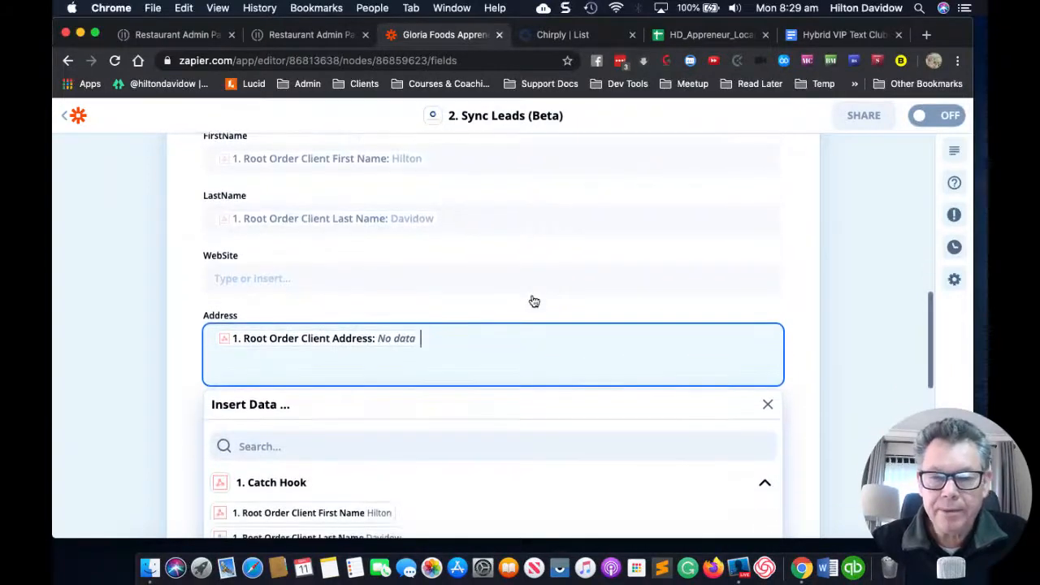
scroll(534, 302, up, 5)
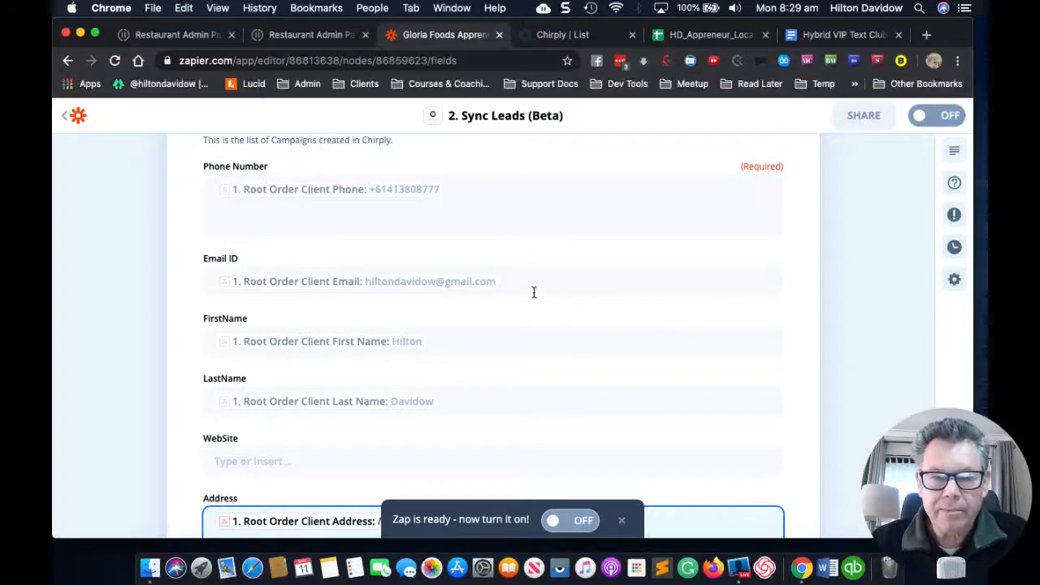
scroll(533, 294, down, 8)
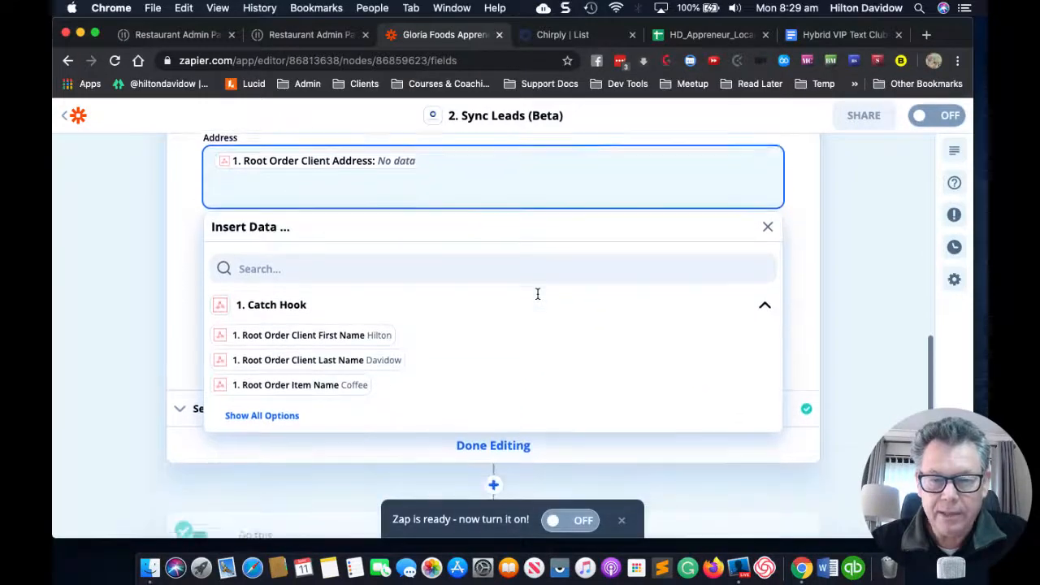
scroll(537, 293, down, 2)
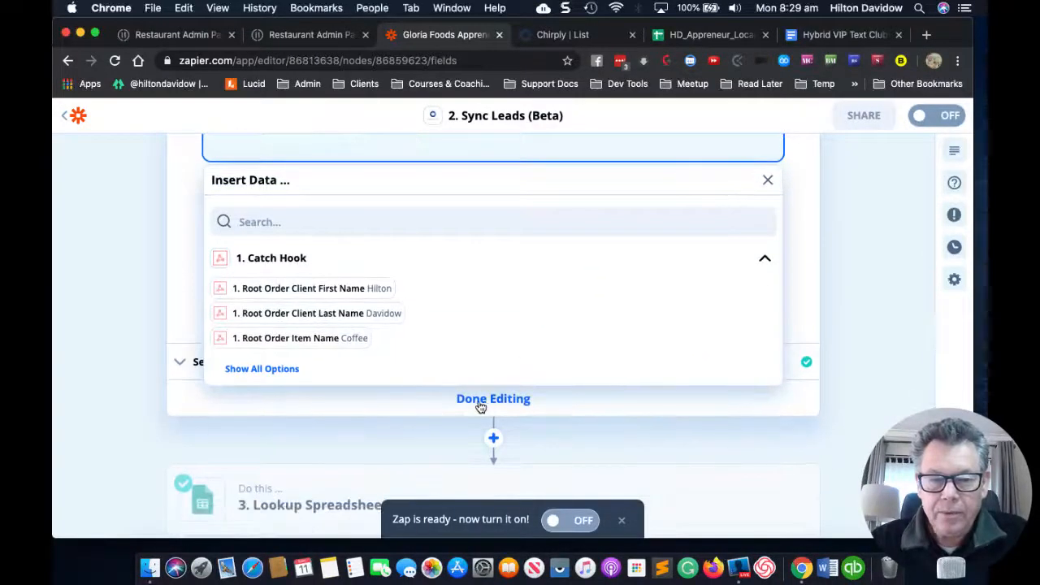
click(372, 432)
scroll(451, 284, down, 2)
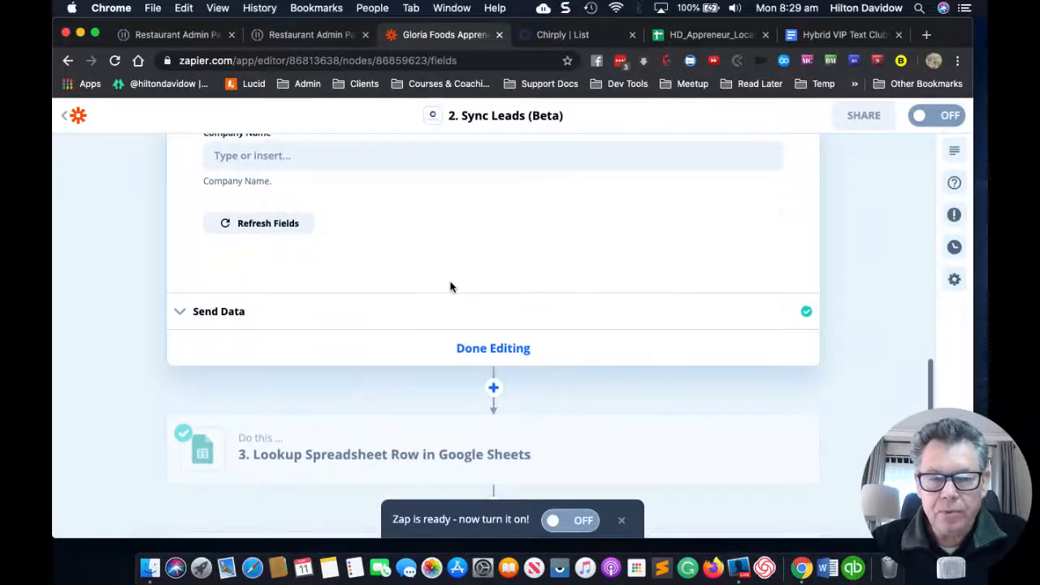
scroll(451, 286, up, 5)
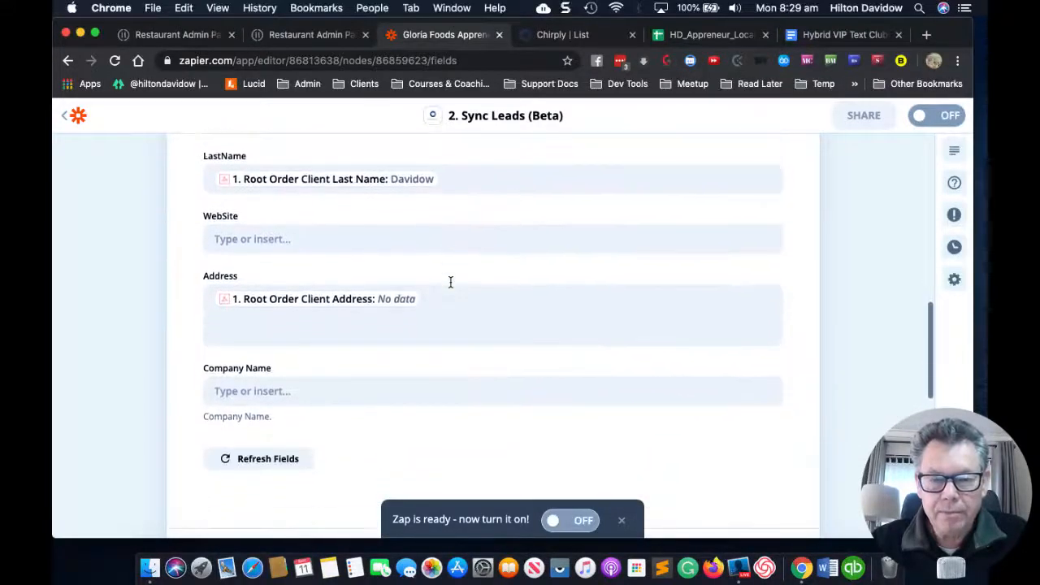
scroll(450, 284, down, 5)
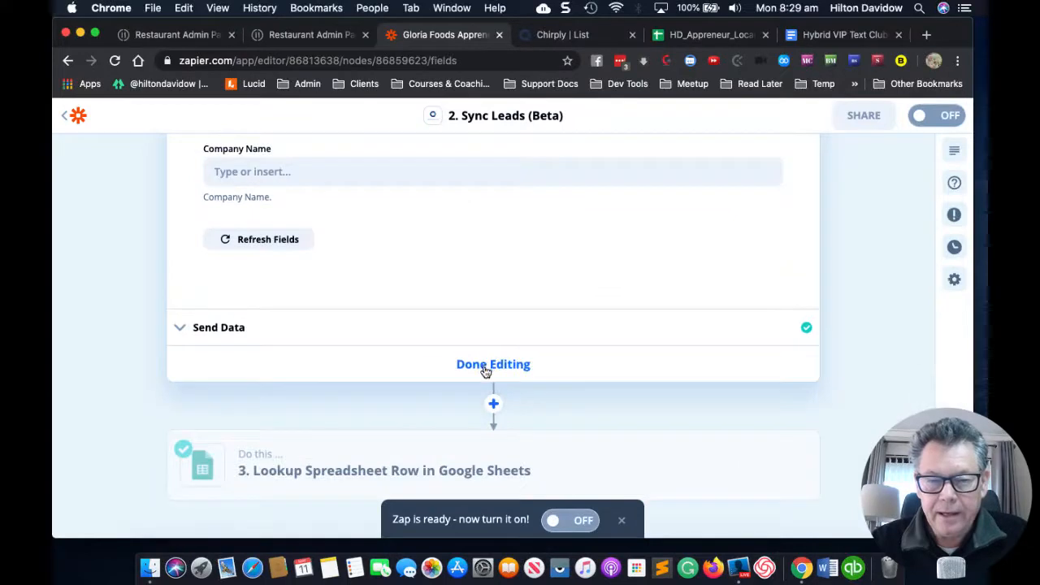
Step: Reopen the Sync Leads step to see its successful test: status true, 'Business Saved And No Campaign Available'
click(485, 368)
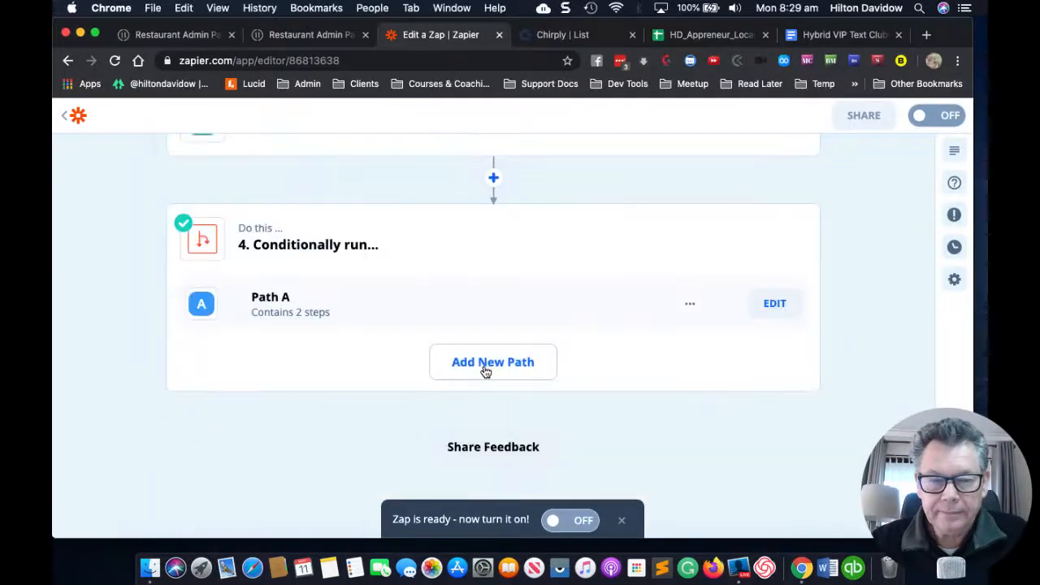
scroll(415, 279, up, 5)
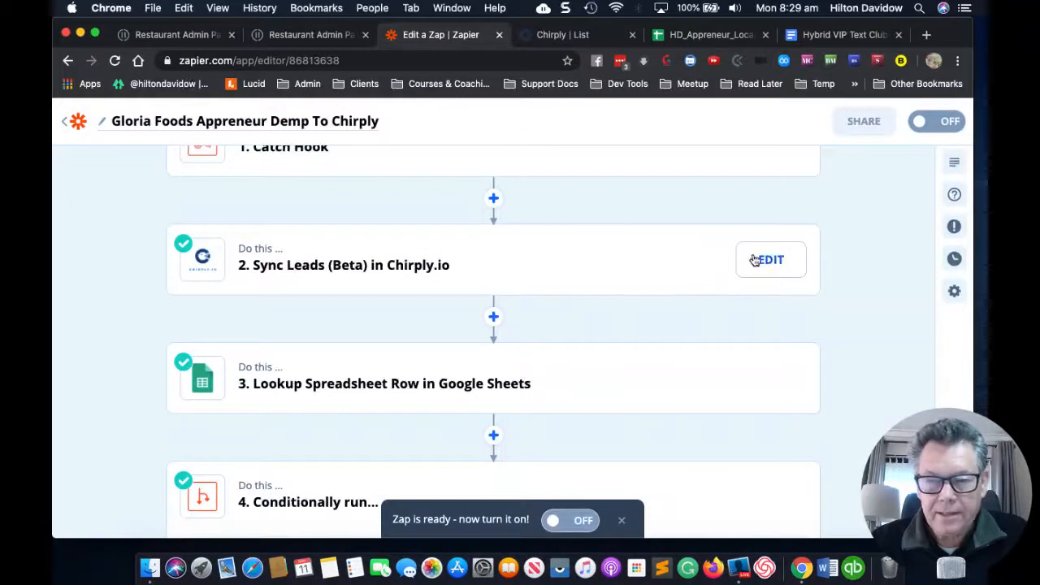
click(755, 260)
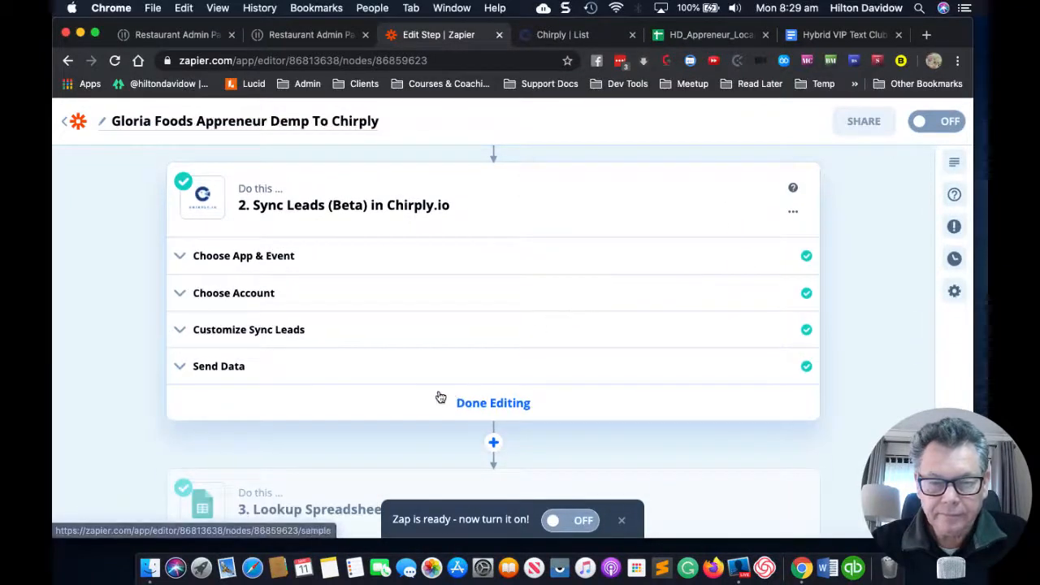
click(366, 374)
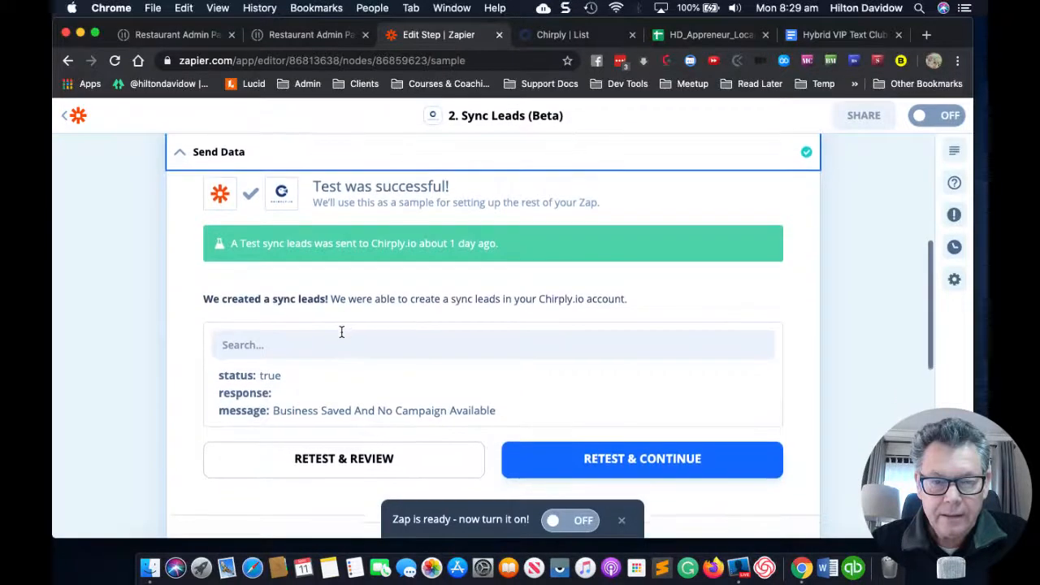
scroll(341, 331, down, 3)
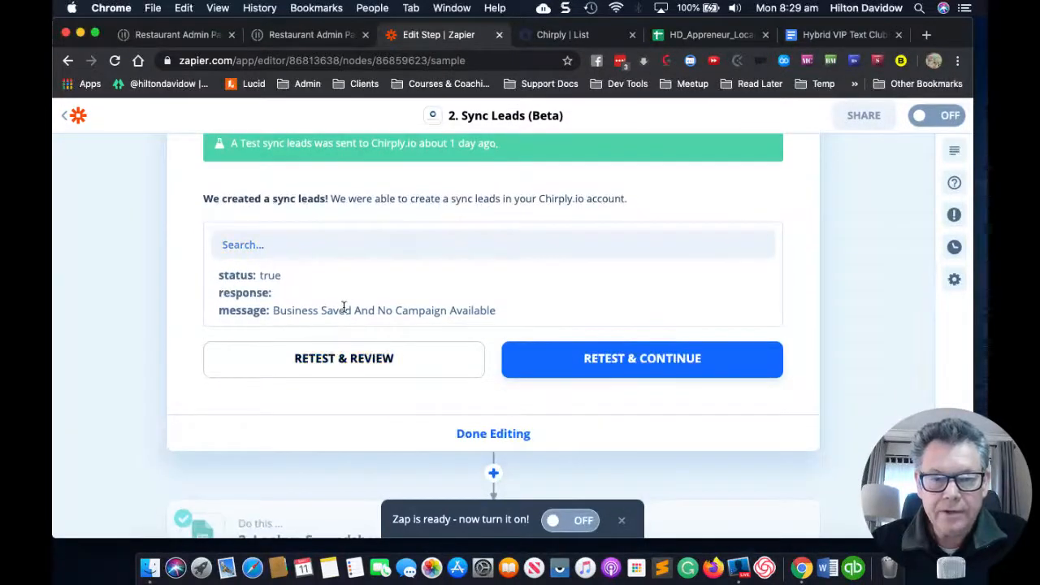
Step: Sort the Chirply restaurant leads list by Added Date with newest first
click(563, 37)
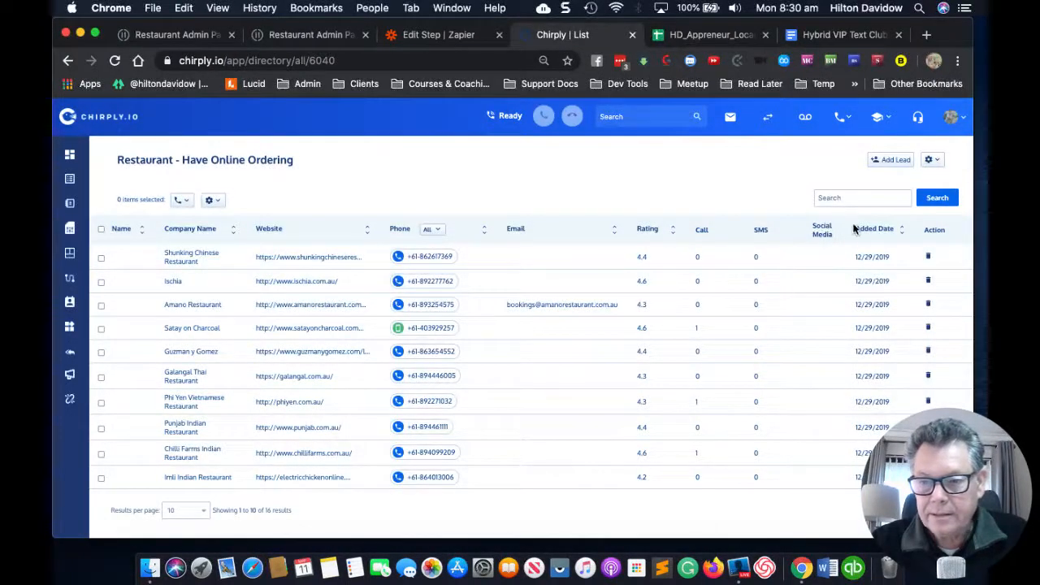
click(903, 237)
click(430, 229)
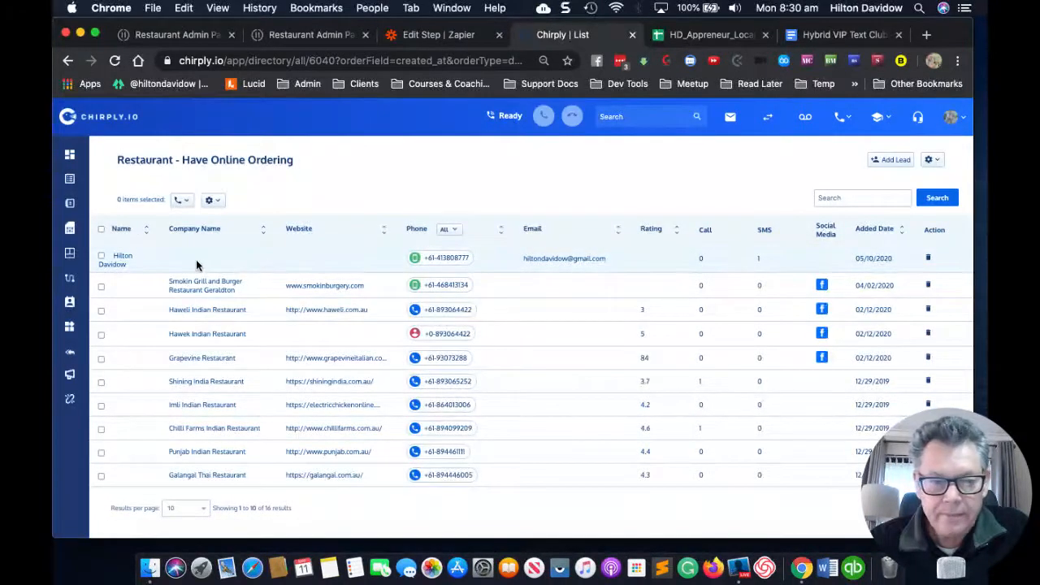
Step: Delete the newest test lead from the list and dismiss the success message
click(101, 257)
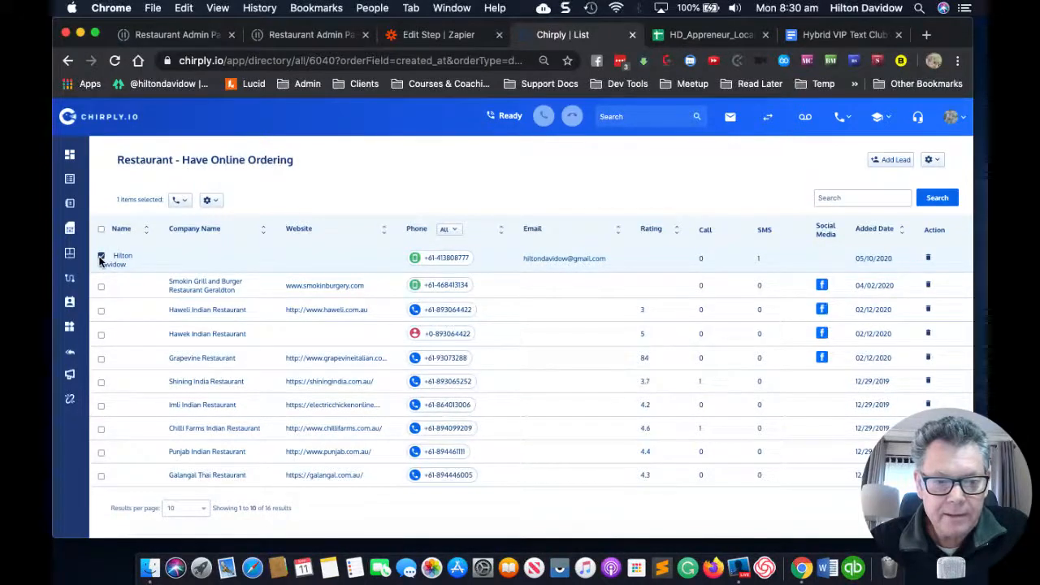
click(209, 200)
click(225, 278)
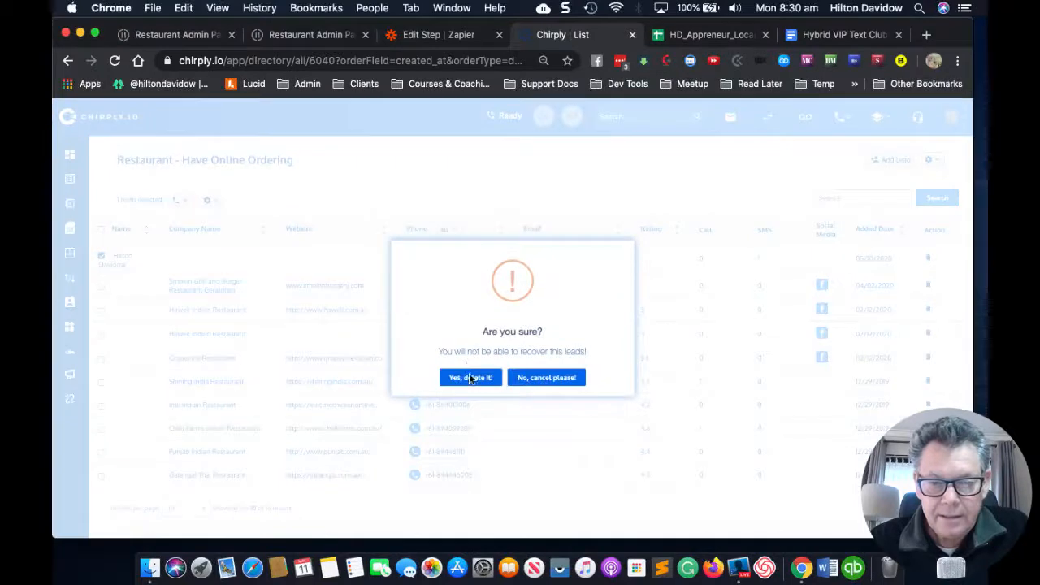
click(468, 376)
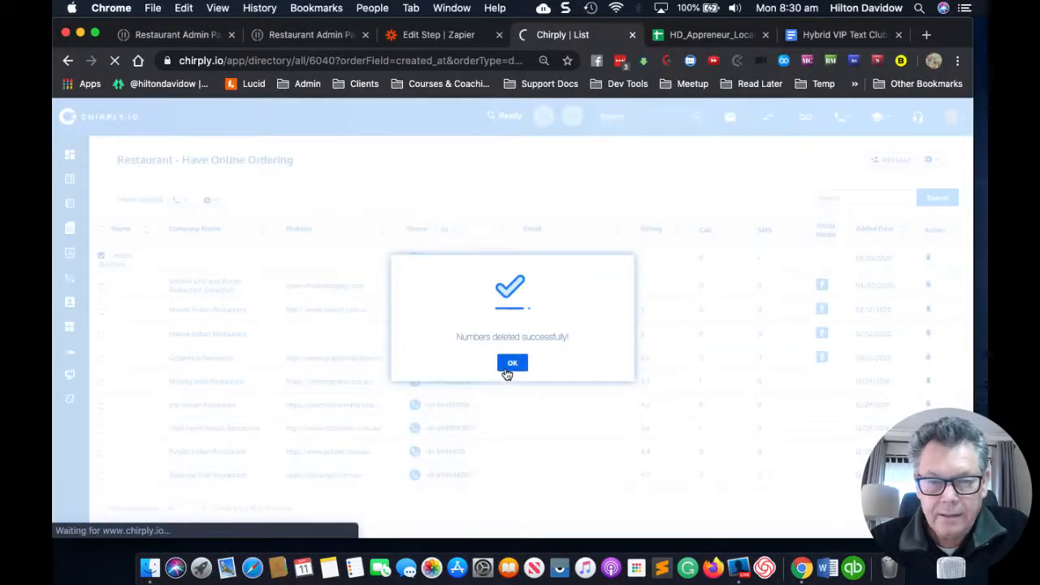
click(506, 367)
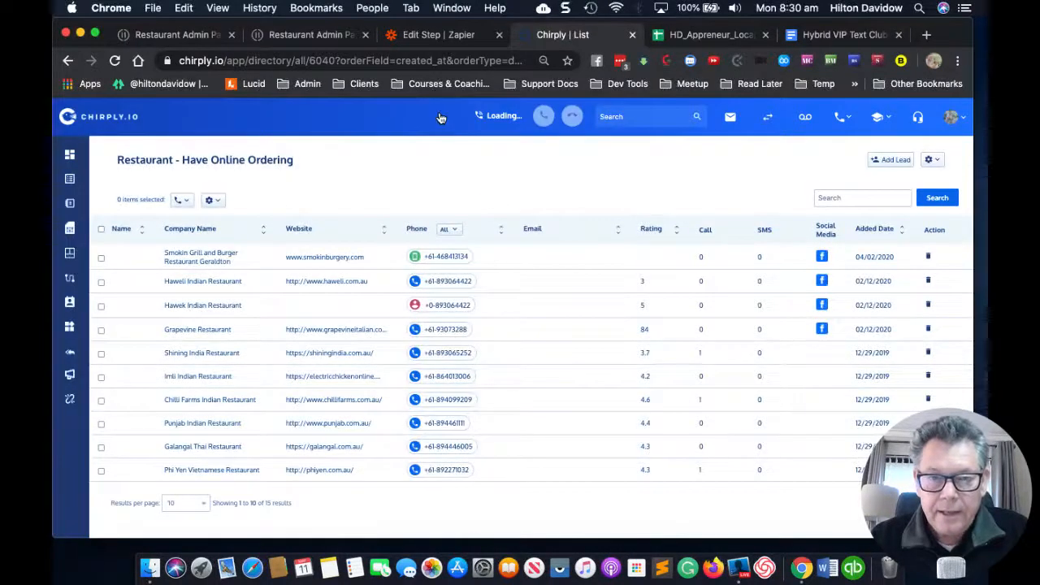
Step: Retest the Sync Leads step in Zapier to resend the test lead to Chirply.io
click(431, 38)
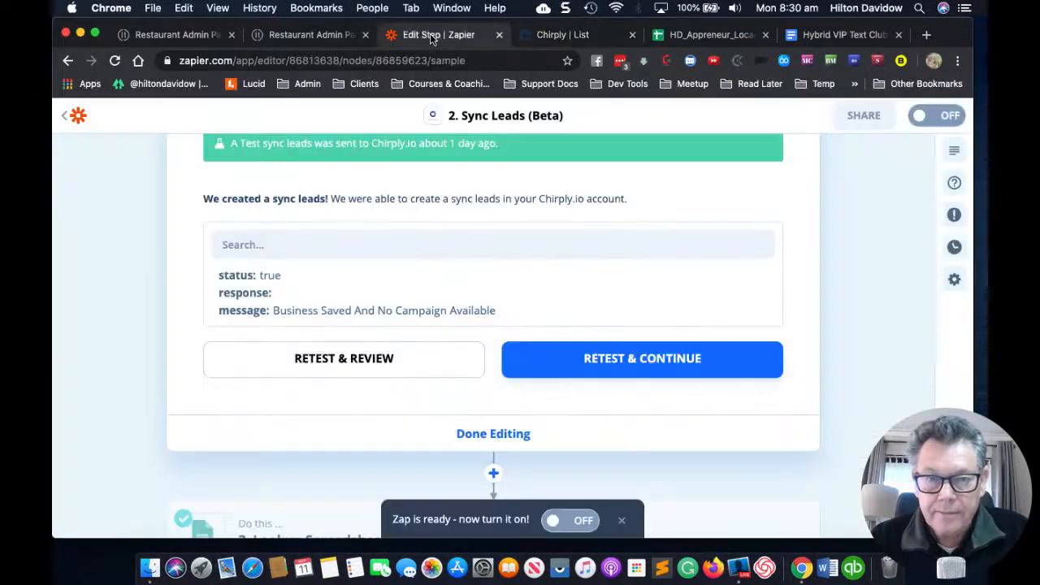
click(367, 366)
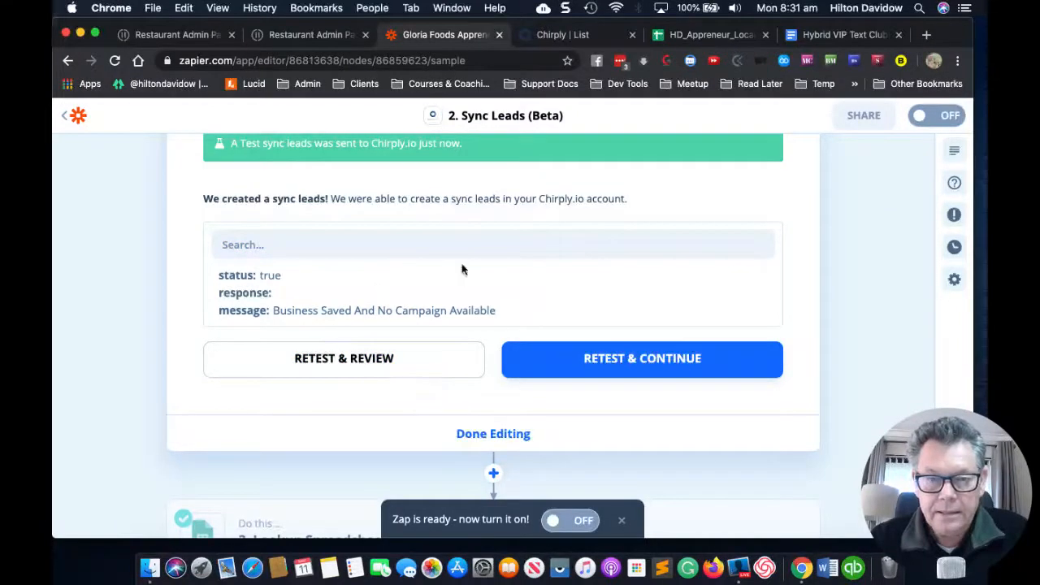
scroll(462, 269, down, 1)
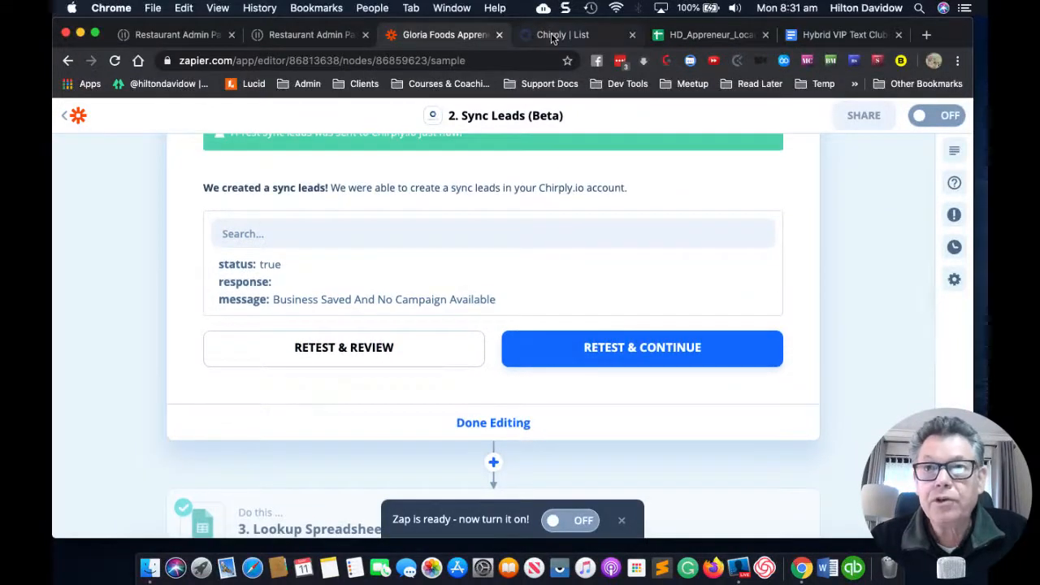
click(552, 35)
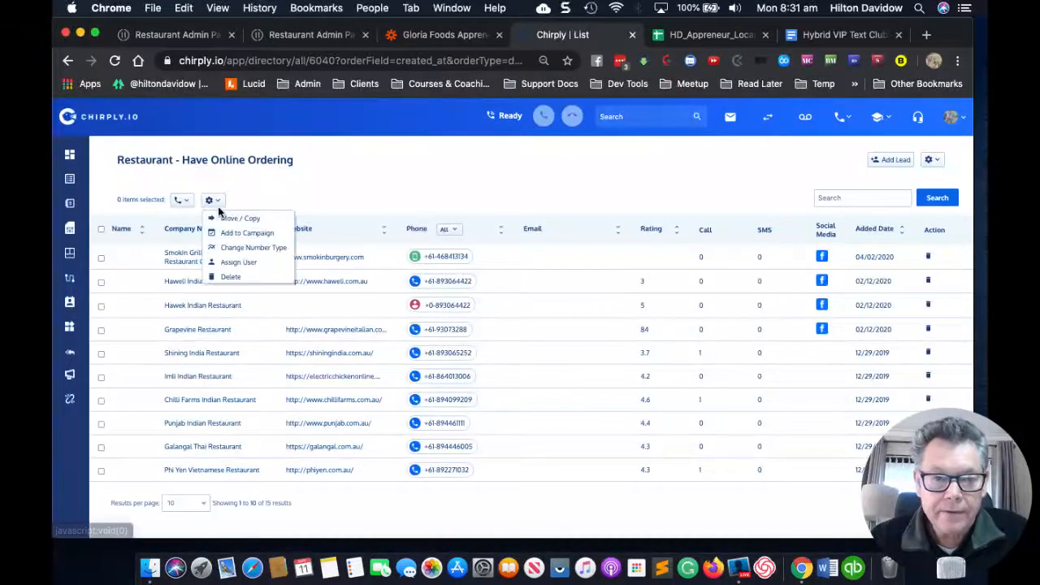
Step: Reload the Chirply leads list to confirm the resent test lead, bringing it back to 16
click(115, 60)
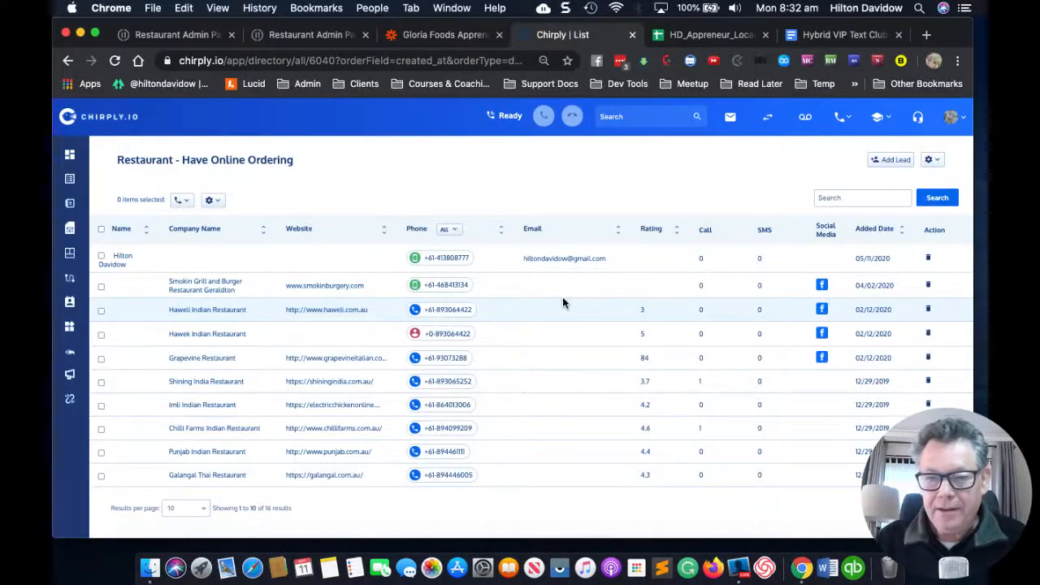
click(427, 36)
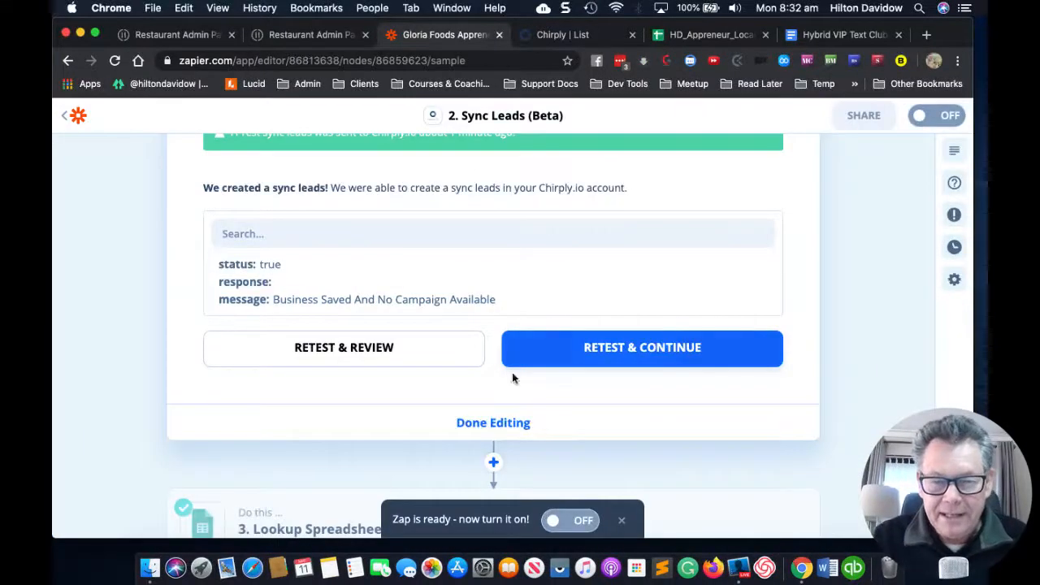
Step: Finish editing the Sync Leads step and return to the zap overview
click(498, 423)
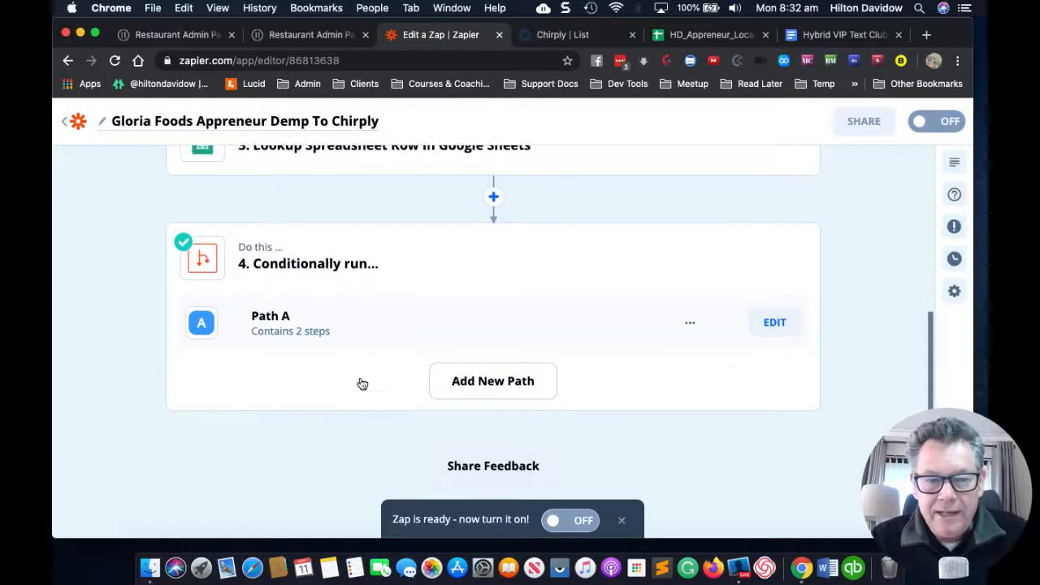
scroll(349, 414, down, 1)
scroll(348, 414, up, 1)
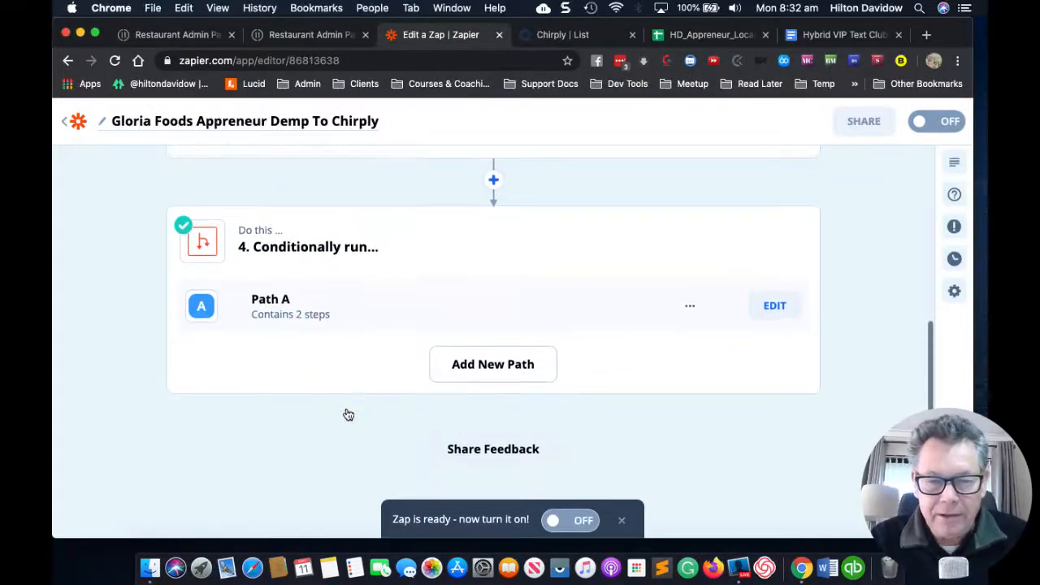
scroll(349, 414, down, 1)
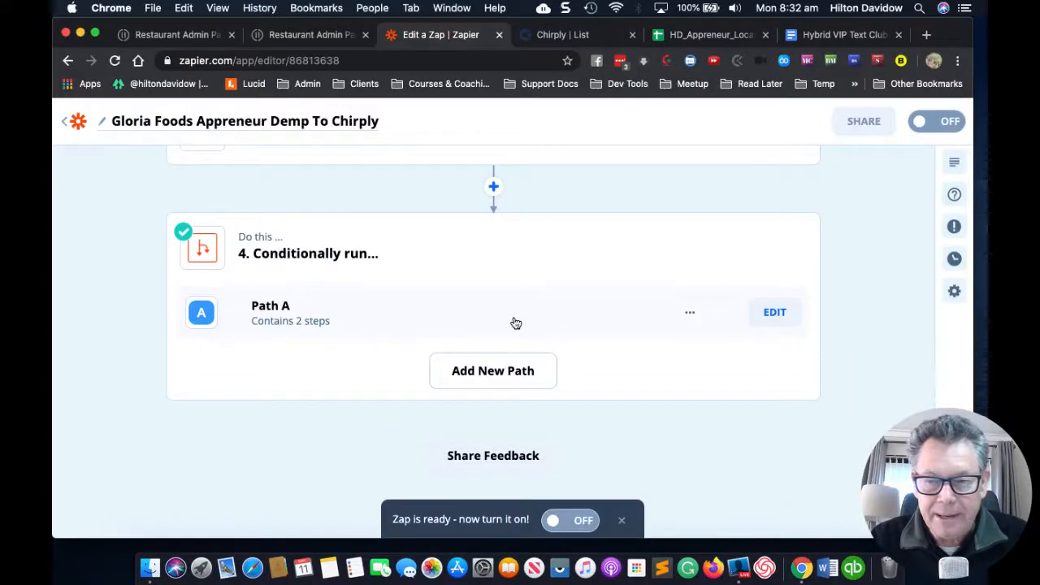
Step: Open Path A and review its rule that runs only when Email does not exist
click(774, 315)
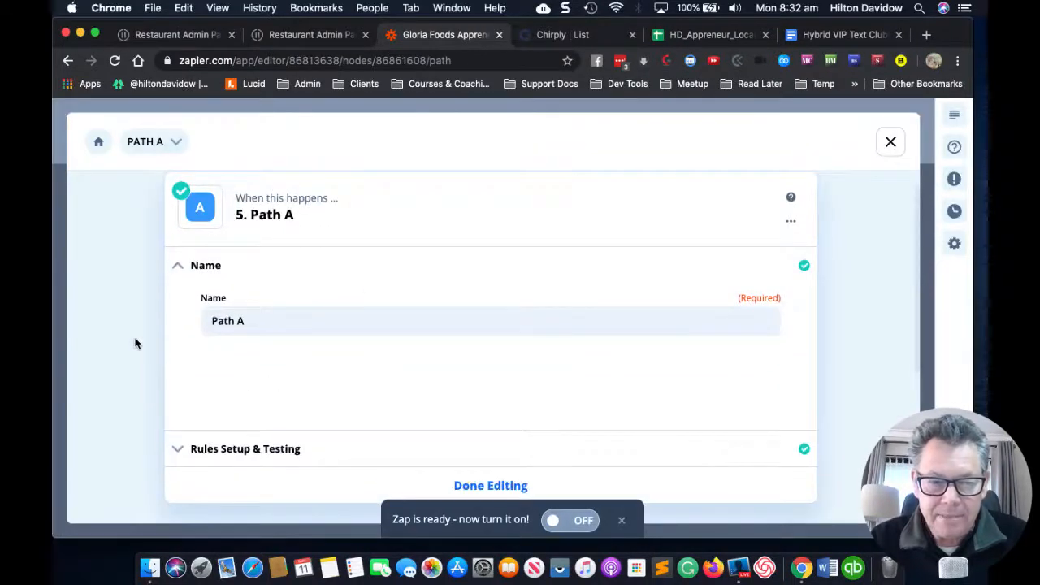
scroll(135, 342, down, 1)
scroll(135, 341, up, 1)
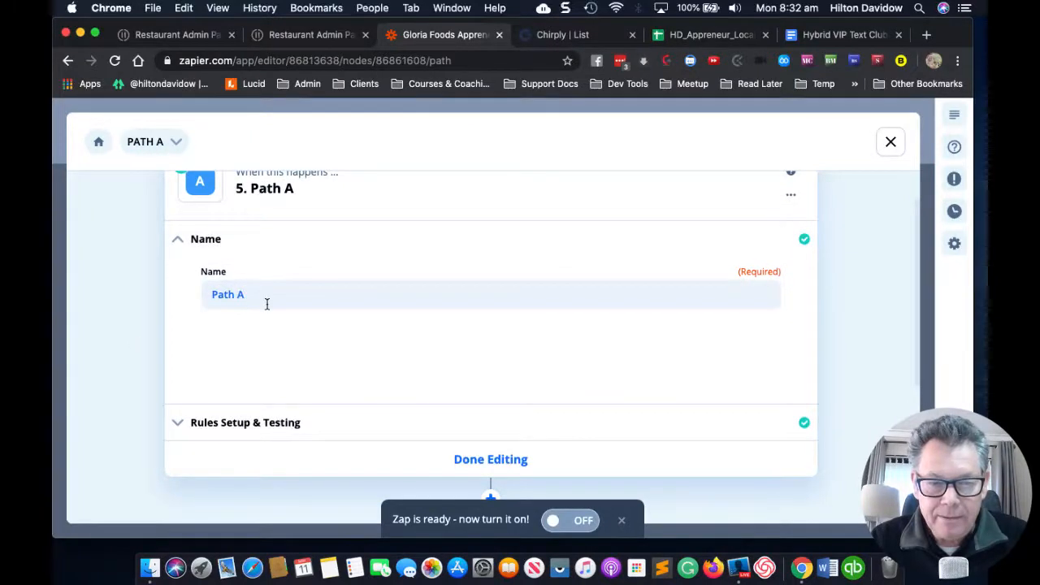
scroll(265, 306, down, 1)
scroll(267, 310, down, 2)
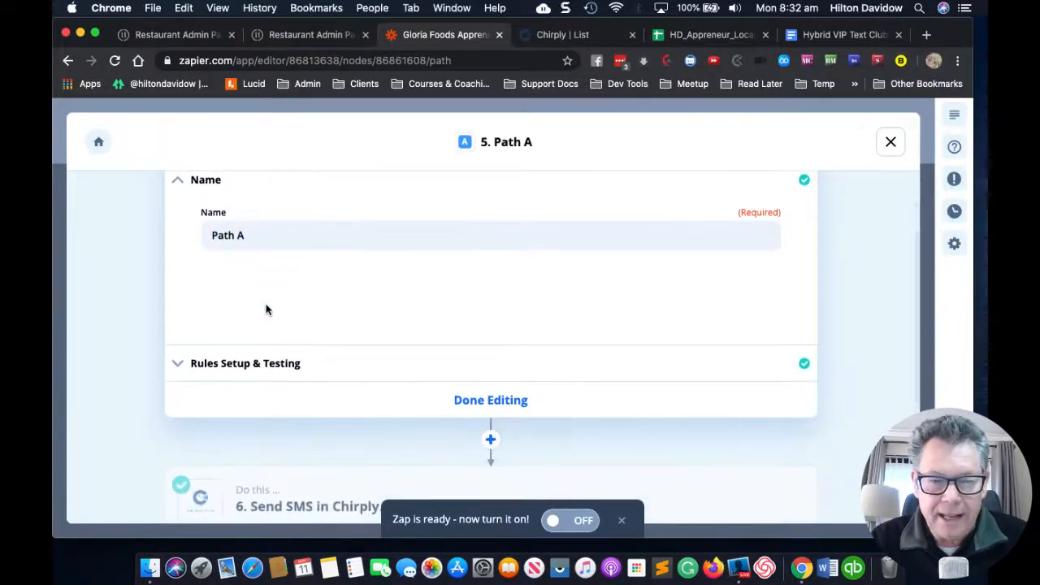
click(177, 366)
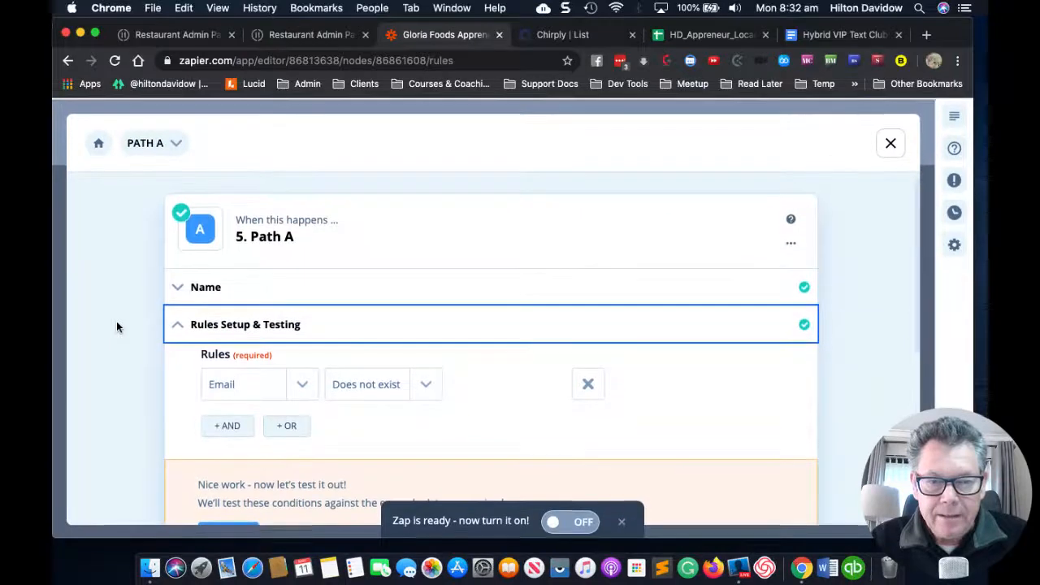
click(890, 142)
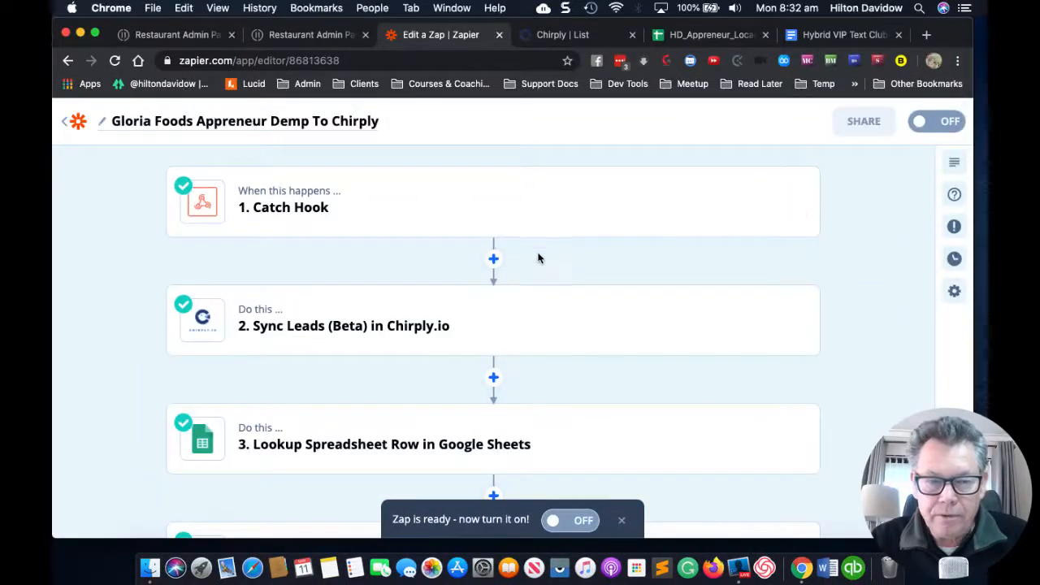
Step: Scroll through the zap's four steps from Catch Hook to Conditionally run
scroll(539, 257, down, 1)
scroll(538, 258, up, 1)
scroll(538, 257, down, 2)
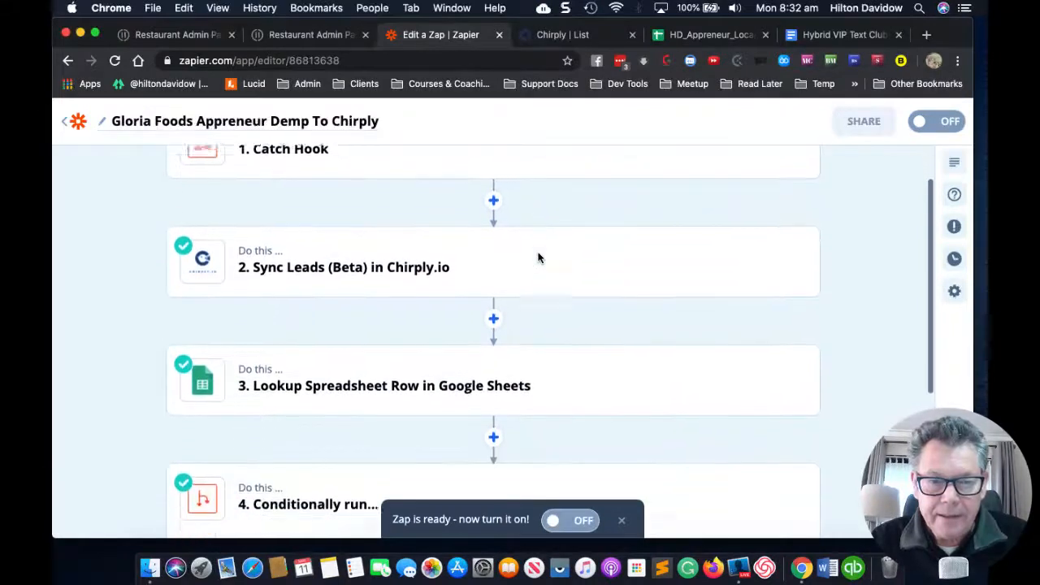
scroll(530, 244, up, 1)
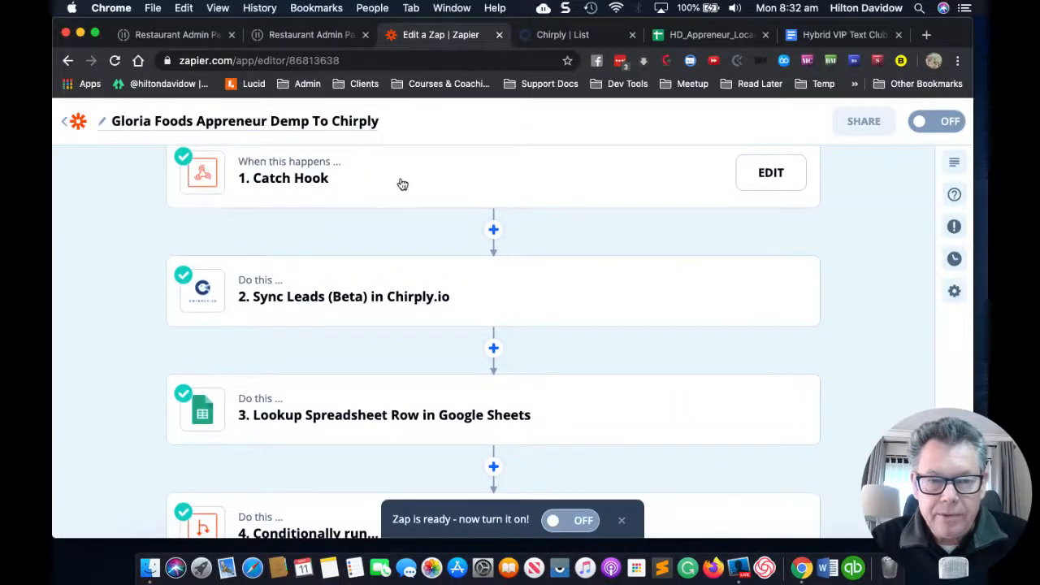
scroll(408, 299, down, 1)
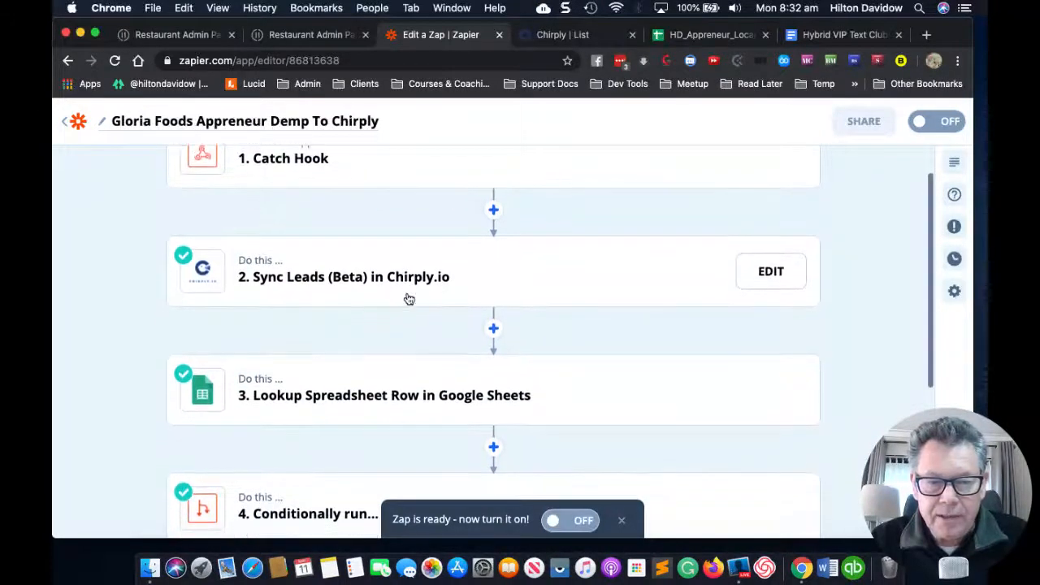
scroll(409, 299, down, 1)
scroll(409, 299, down, 1)
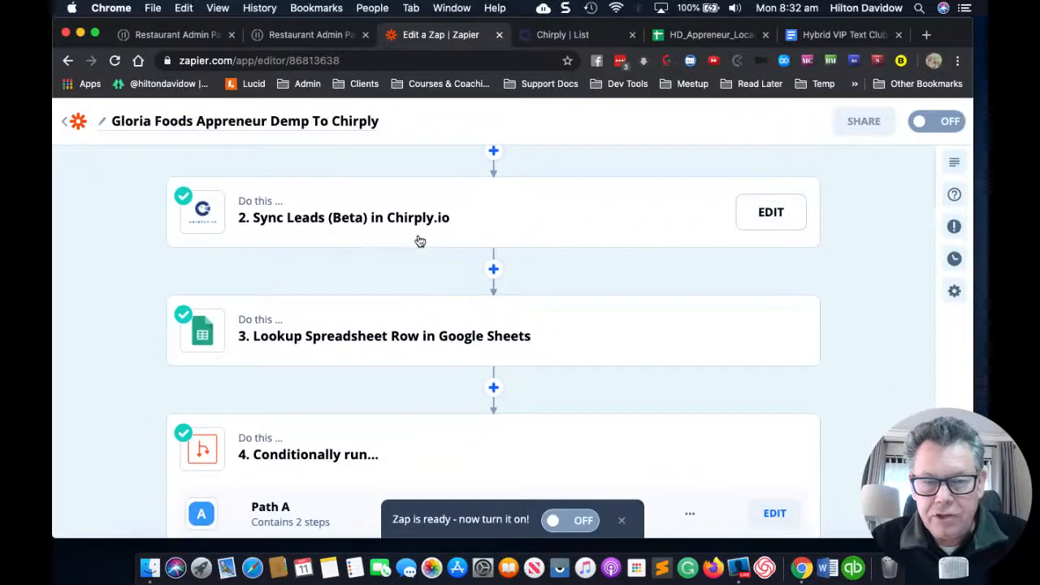
scroll(446, 227, down, 3)
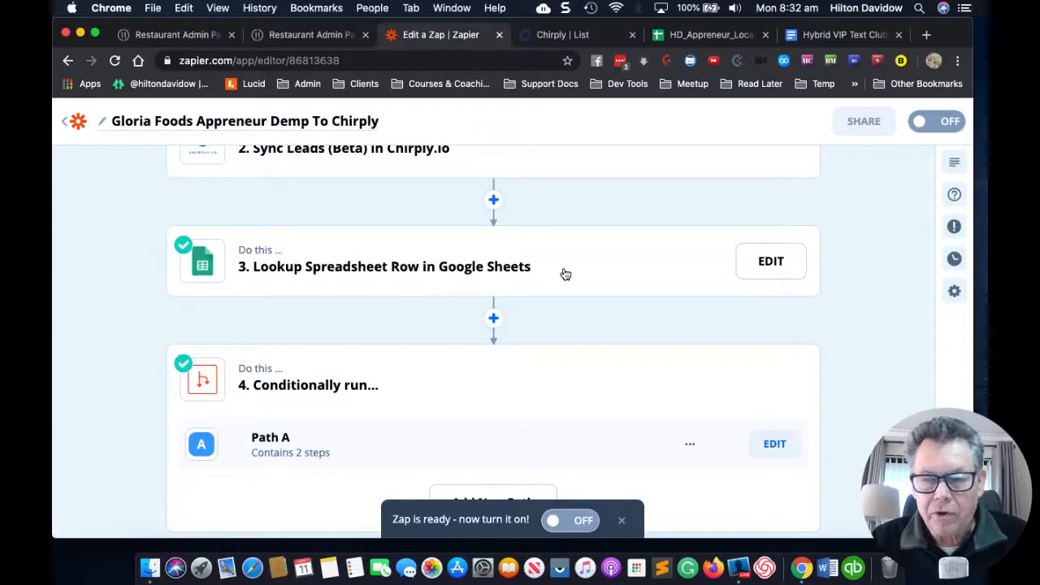
click(674, 38)
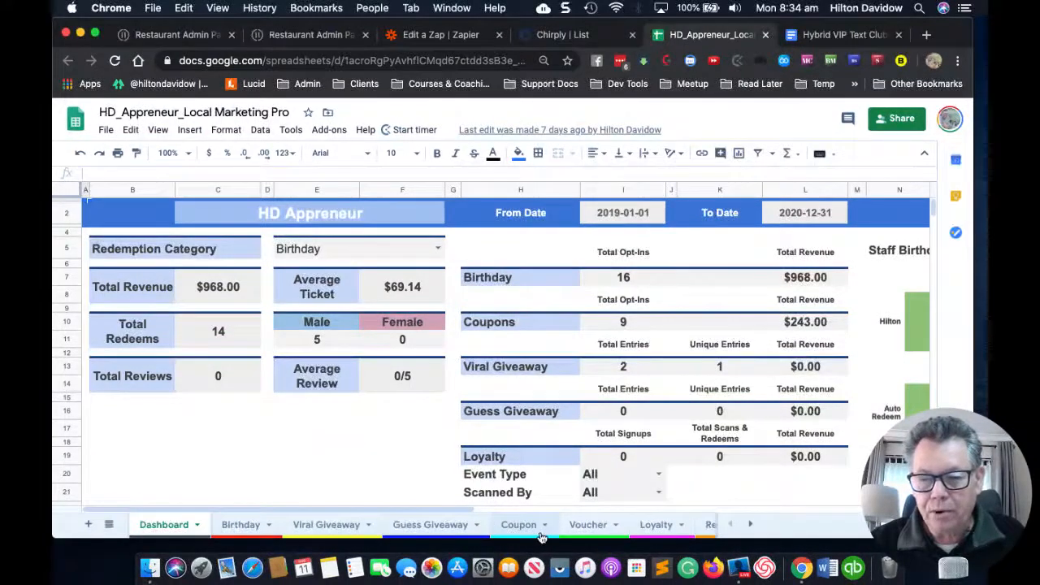
Step: Show the Viral Giveaway sheet with its two entrant rows in HD_Appreneur_Local Marketing Pro
scroll(662, 524, right, 2)
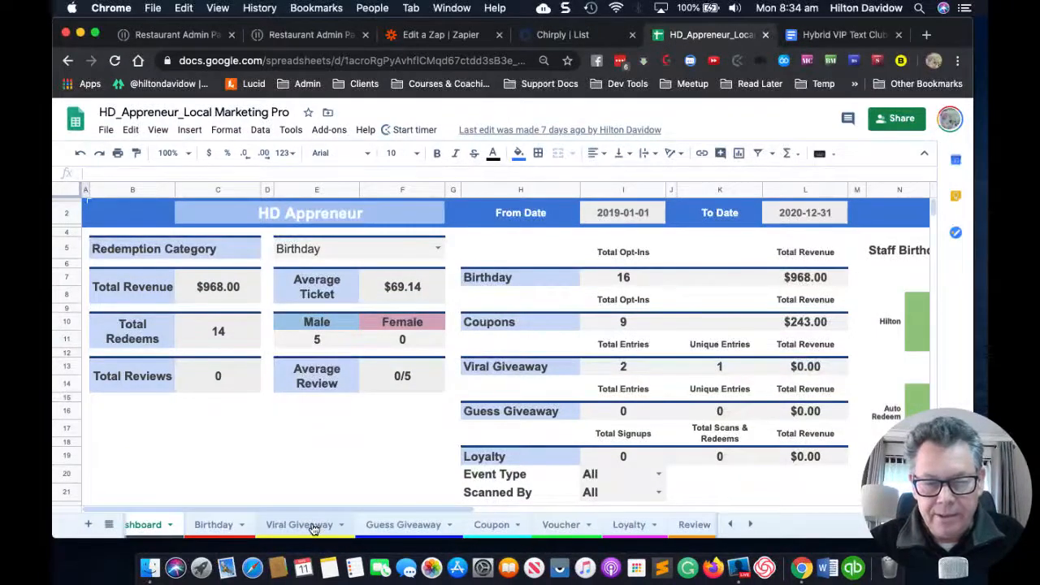
click(313, 526)
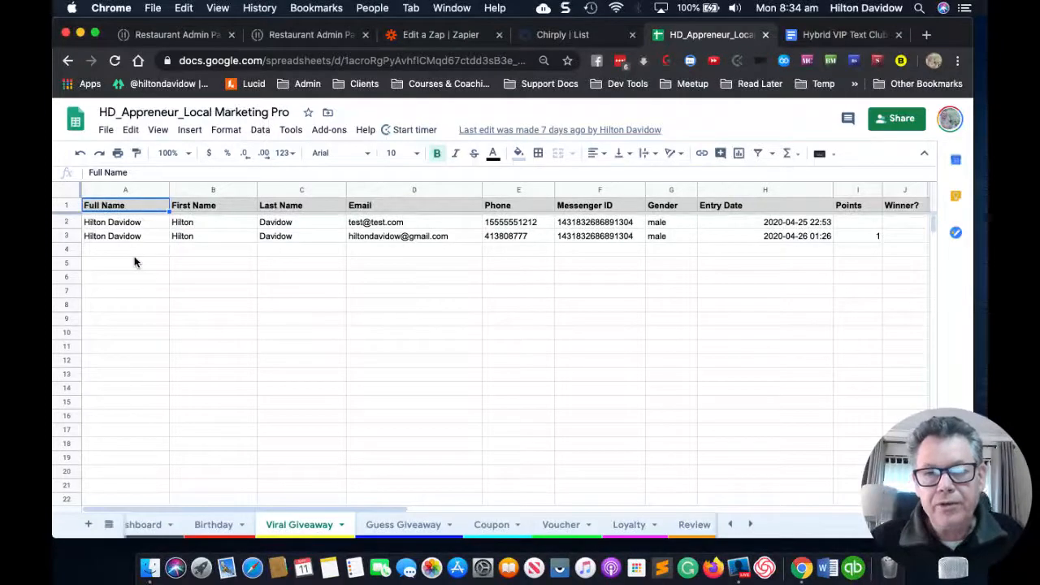
Step: Return to the Zapier zap editor to review the Lookup Spreadsheet Row step and Path A
click(431, 38)
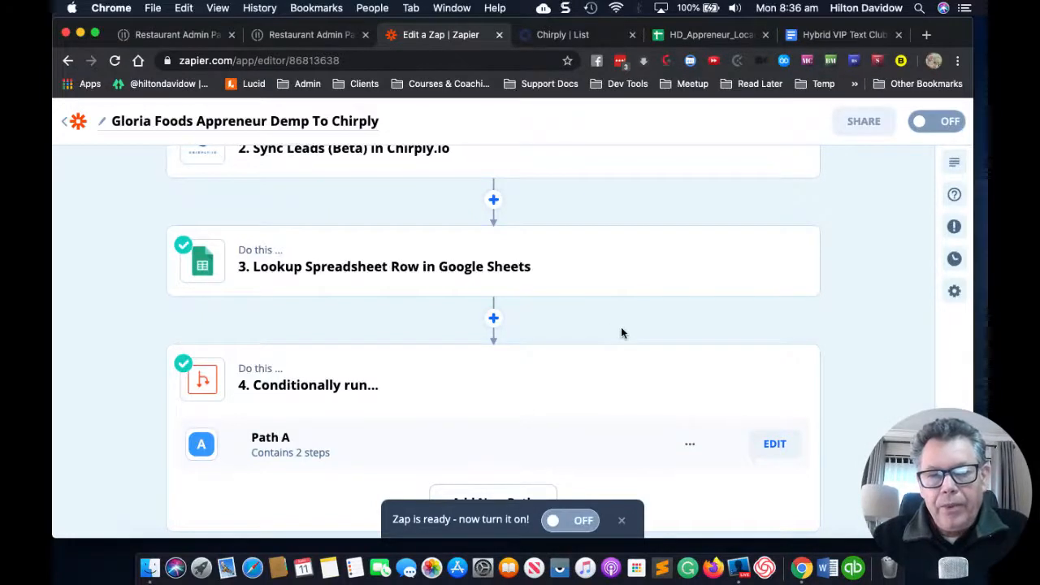
Step: Check the HD_Appreneur_Local Marketing Pro spreadsheet data, then return to the zap
scroll(621, 332, up, 1)
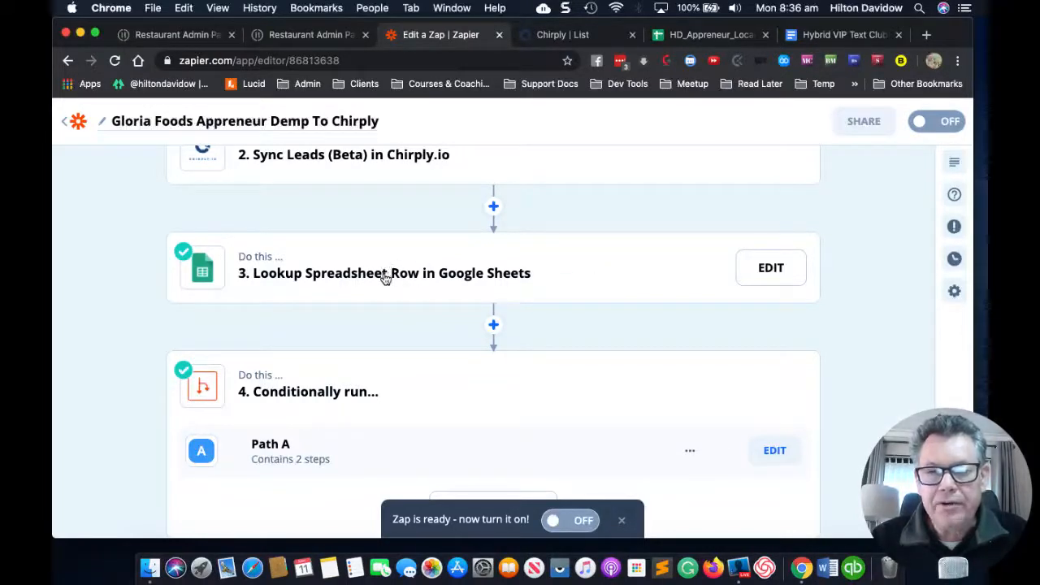
click(691, 39)
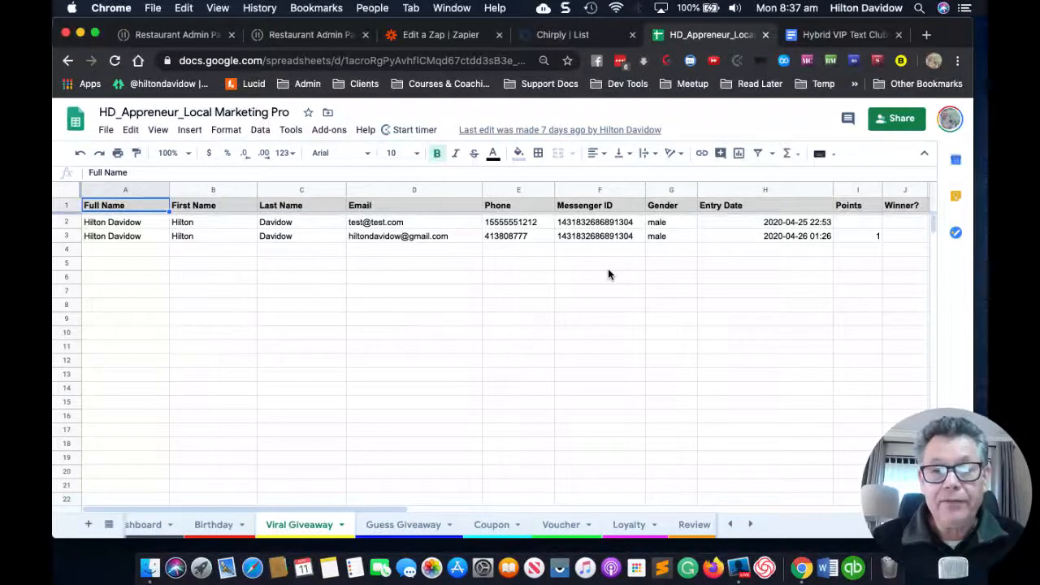
click(420, 36)
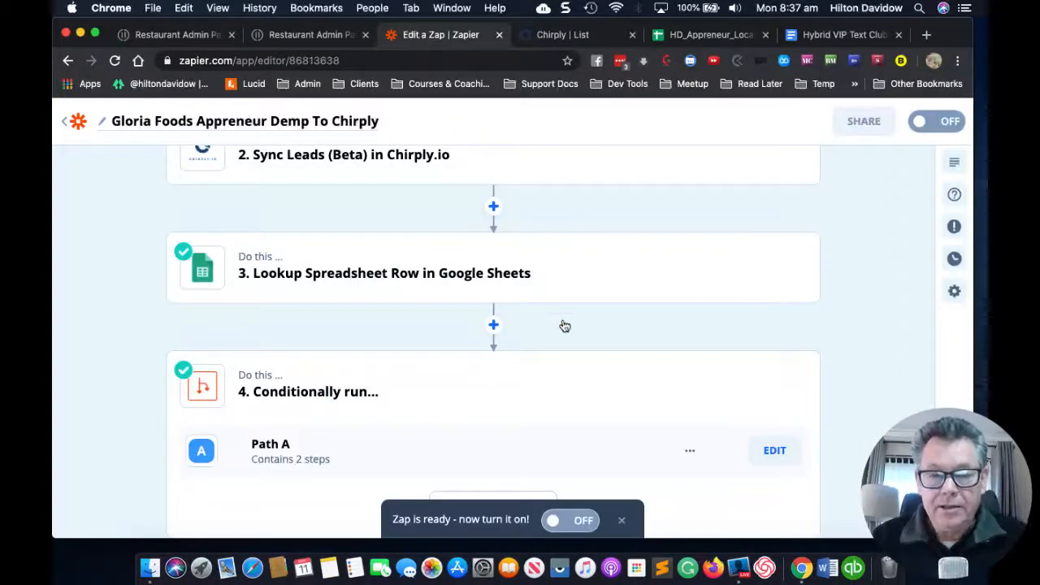
Step: Open Path A's settings under step 4 for editing
scroll(568, 316, down, 1)
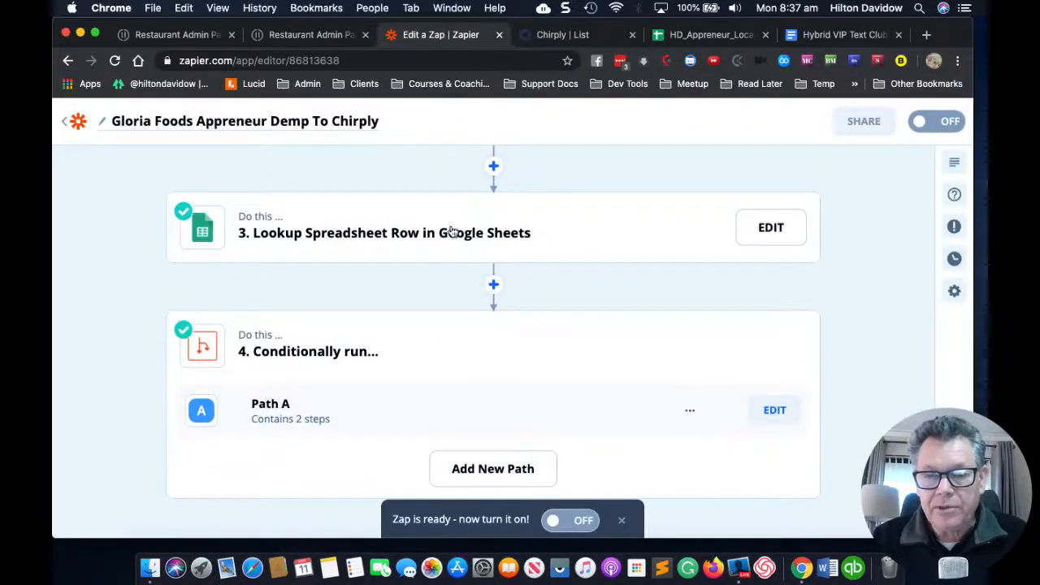
scroll(512, 349, down, 1)
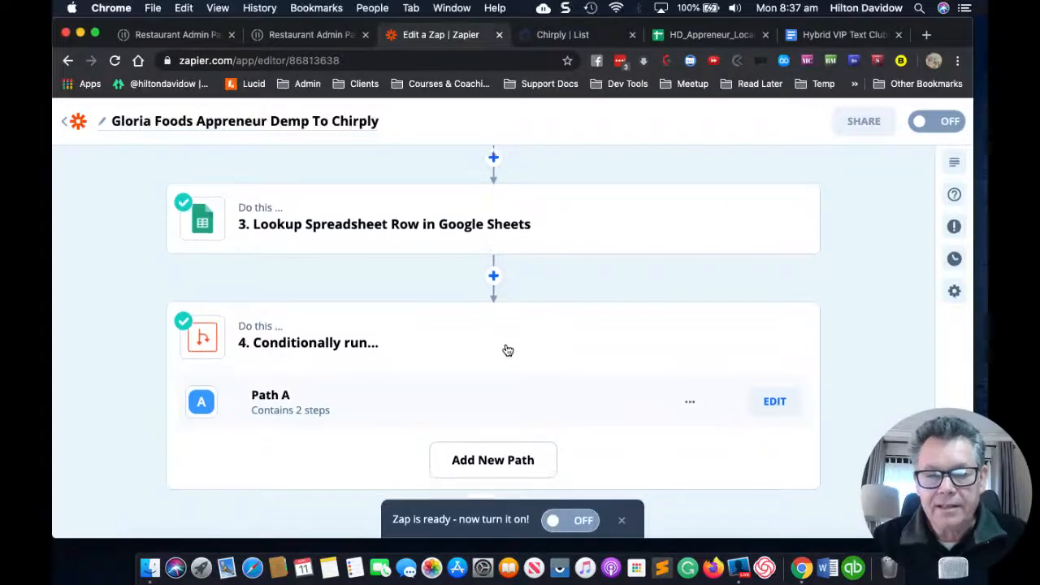
scroll(455, 244, up, 1)
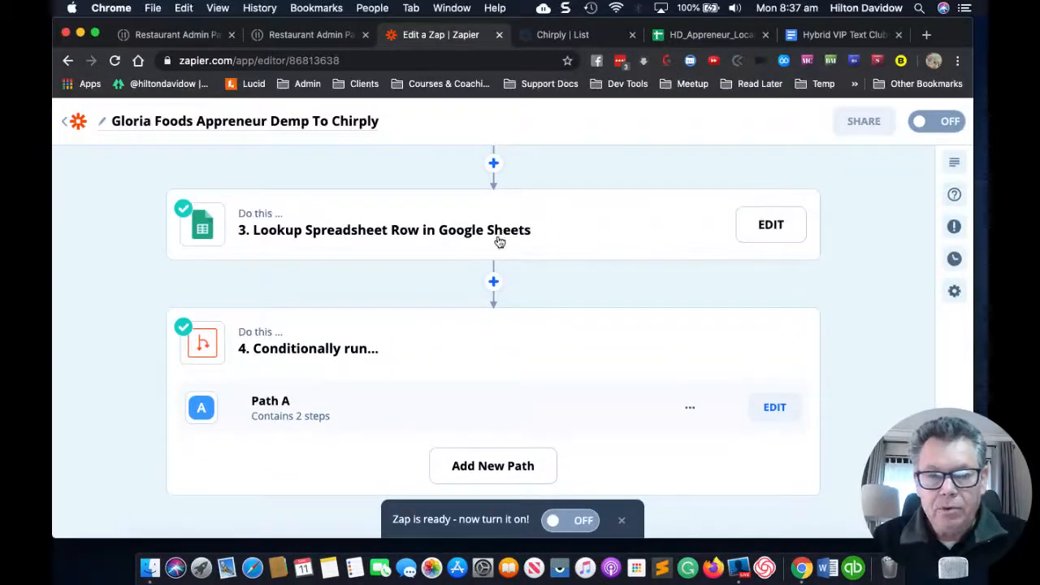
scroll(407, 350, down, 2)
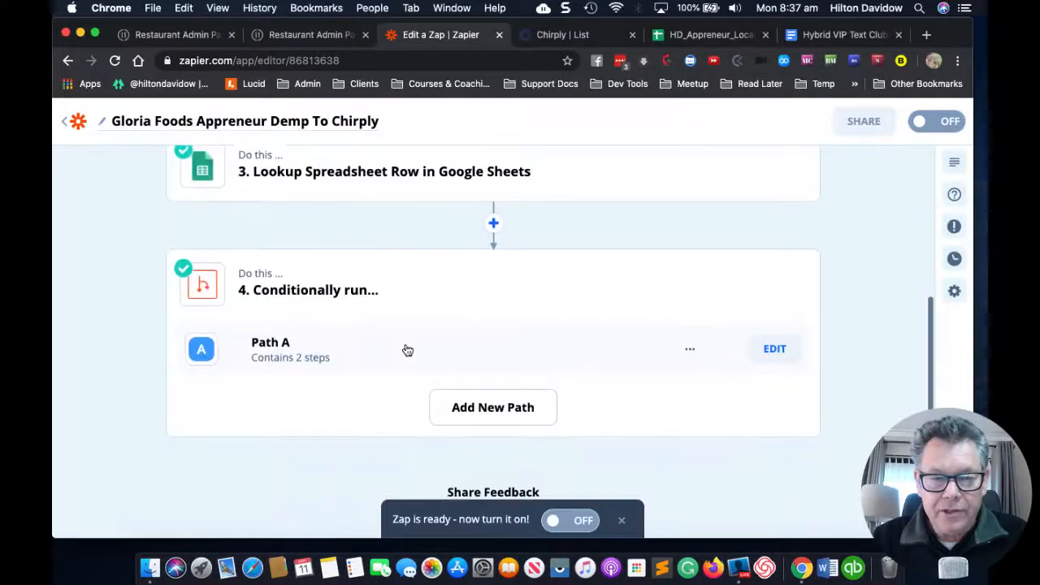
click(787, 350)
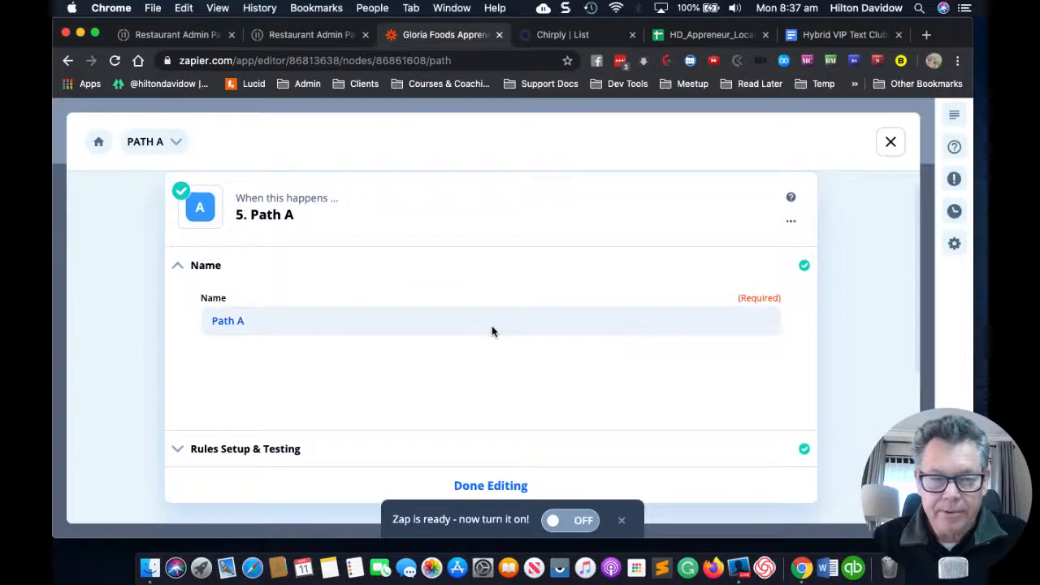
Step: Expand Path A's Name and Rules Setup & Testing sections
scroll(491, 331, down, 1)
scroll(491, 331, down, 2)
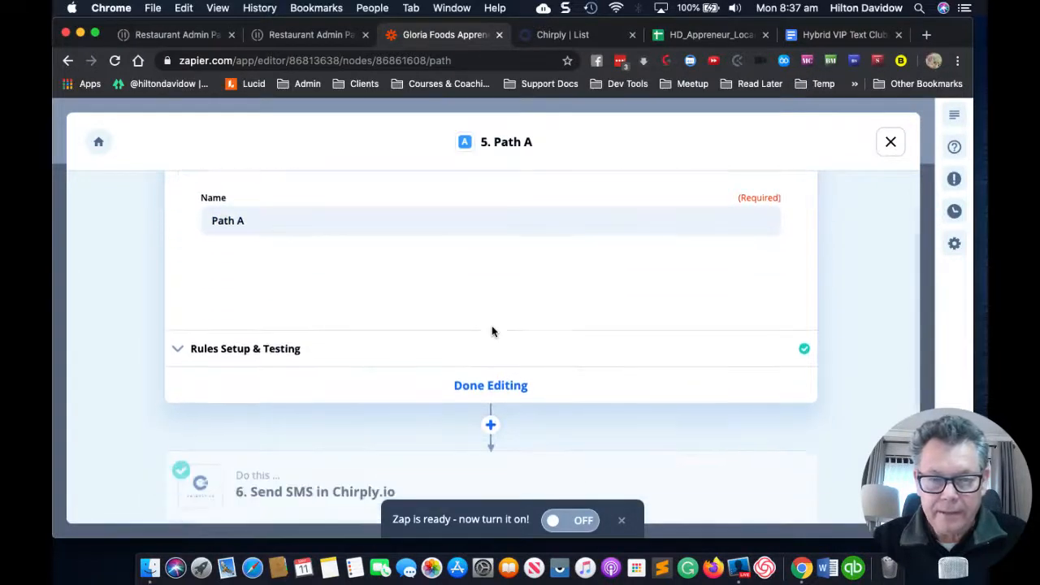
click(181, 346)
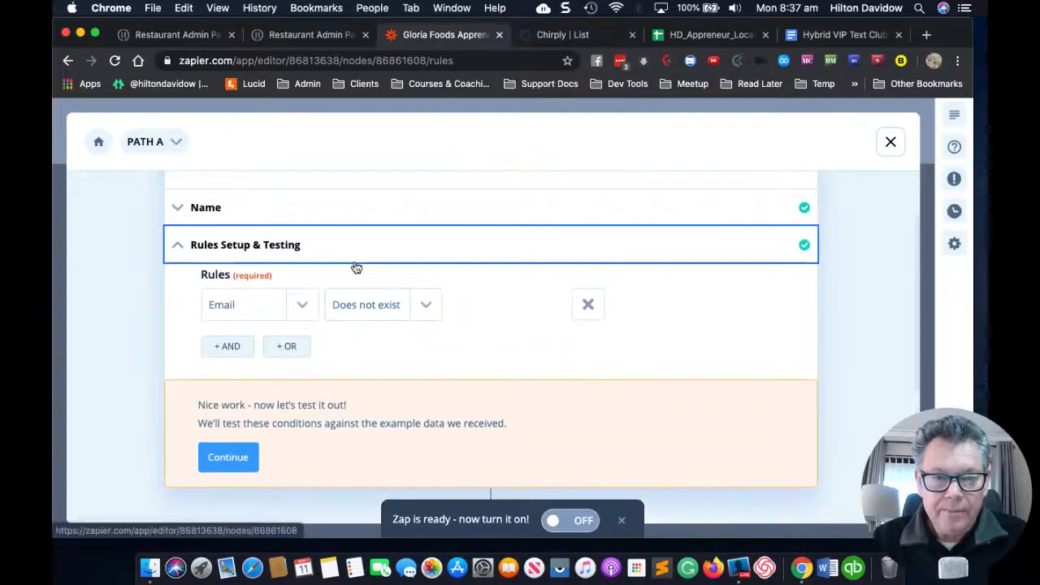
click(177, 209)
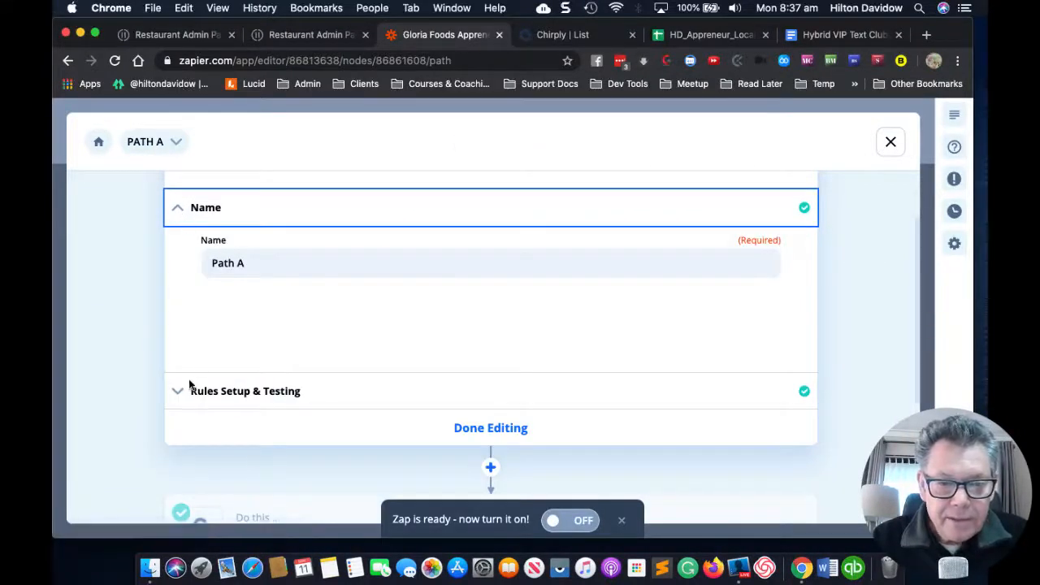
click(180, 396)
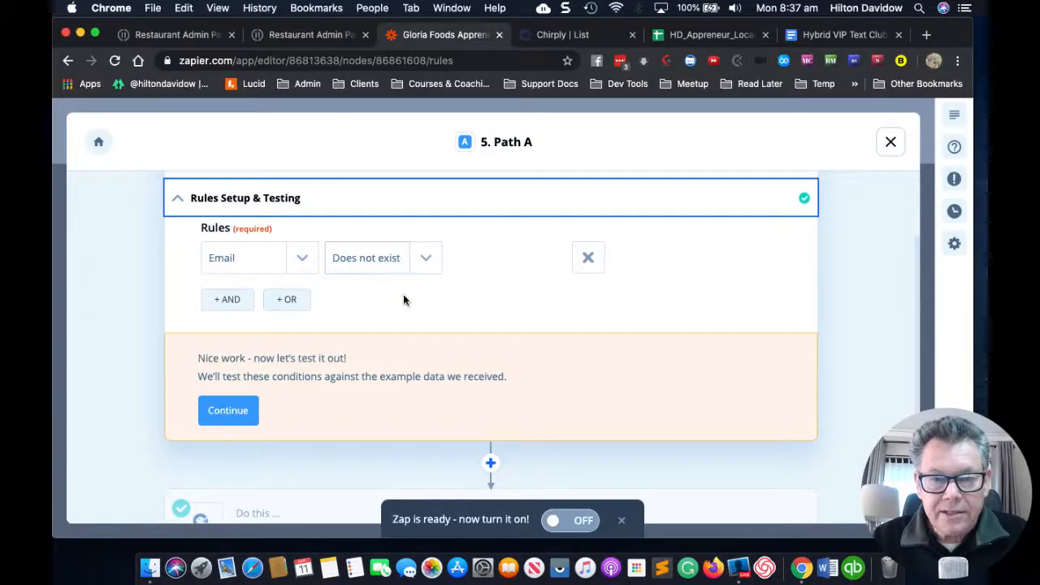
Step: Review Path A's rule that Email does not exist
scroll(399, 361, down, 3)
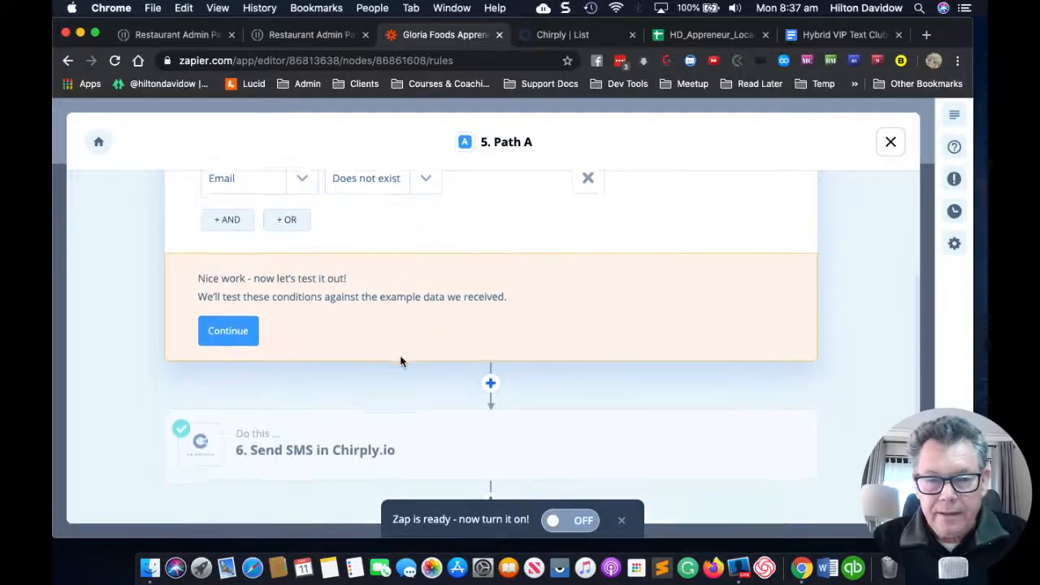
scroll(325, 243, up, 1)
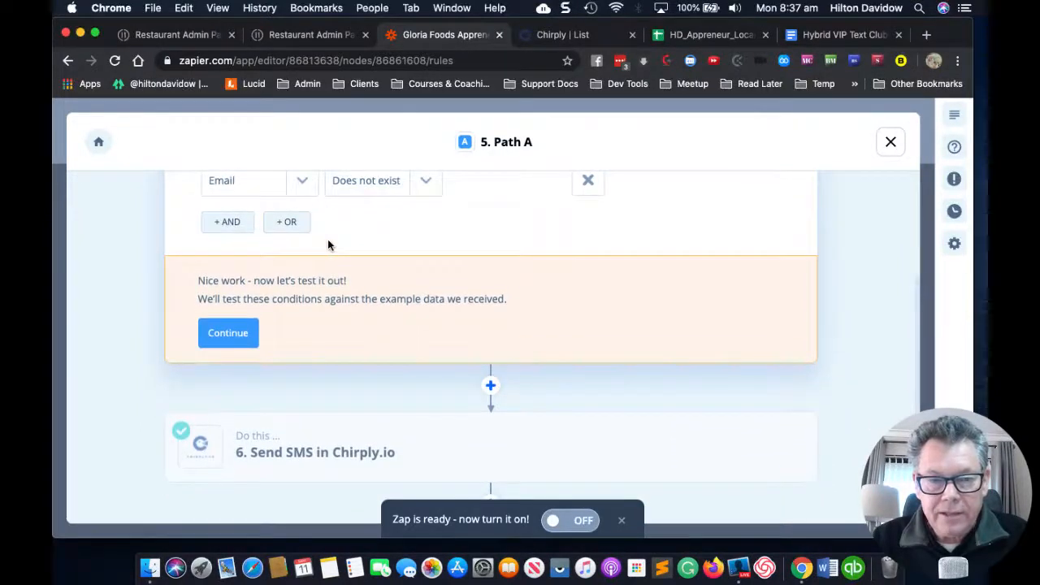
mouse_move(330, 432)
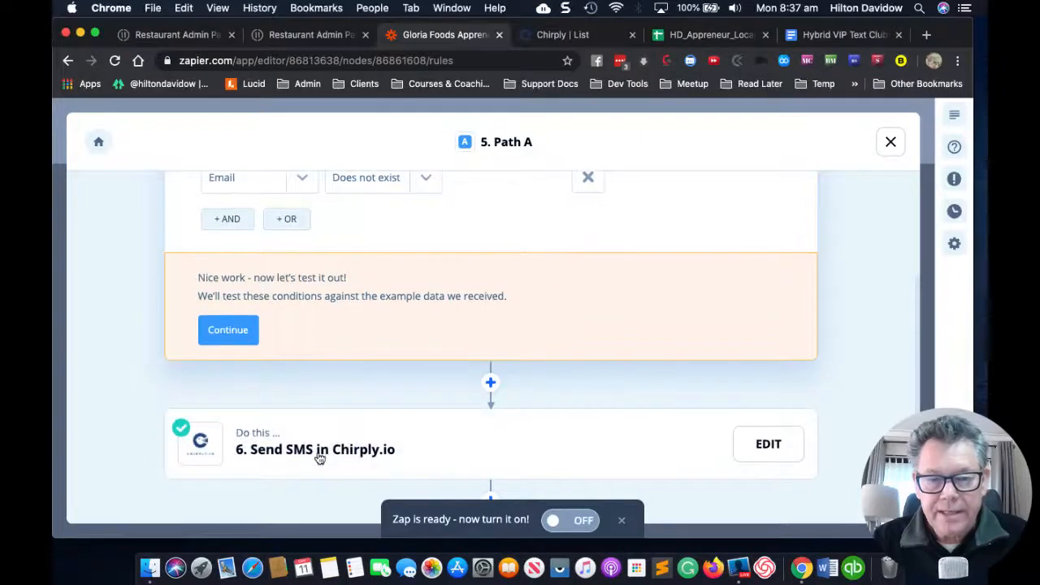
scroll(411, 434, down, 2)
scroll(411, 434, up, 4)
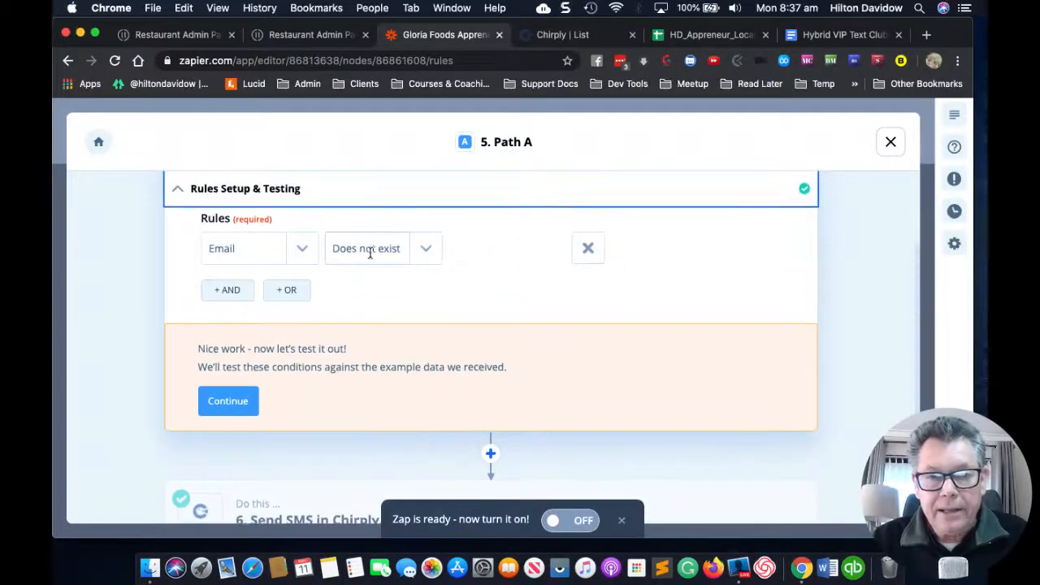
scroll(465, 301, up, 1)
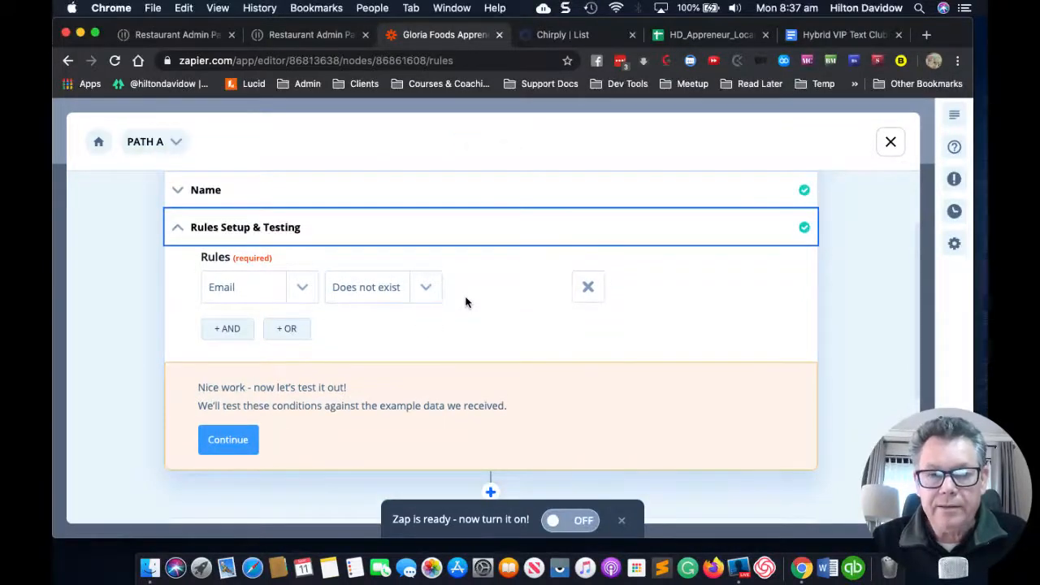
scroll(466, 303, up, 2)
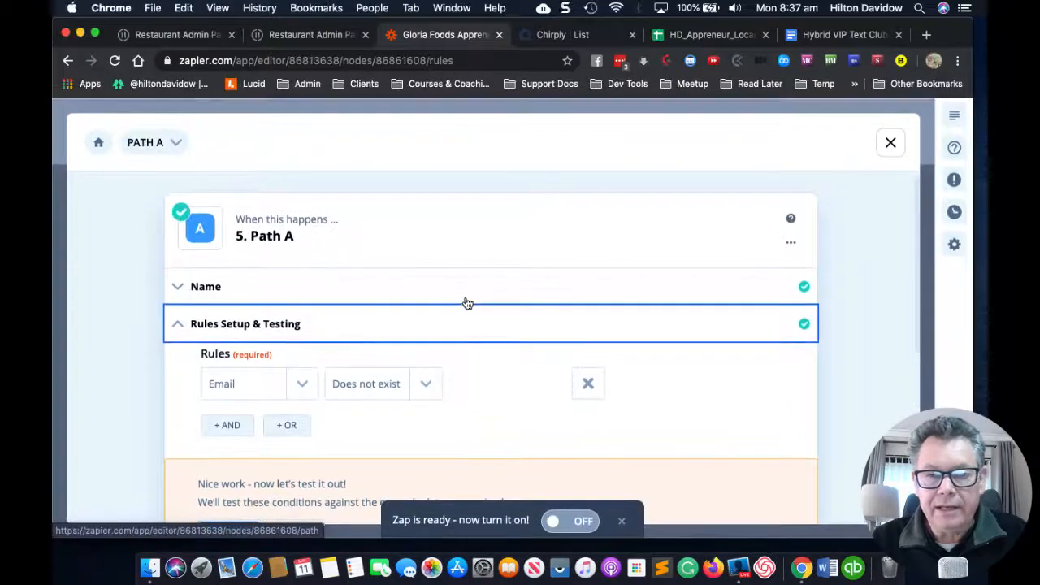
scroll(467, 303, down, 3)
scroll(466, 303, down, 4)
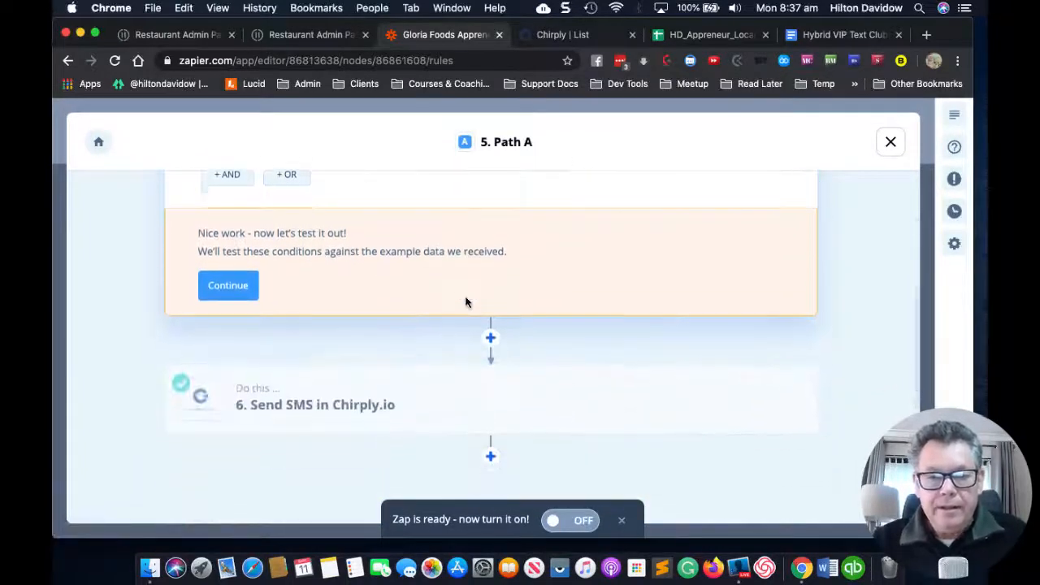
scroll(312, 244, up, 2)
scroll(311, 244, up, 2)
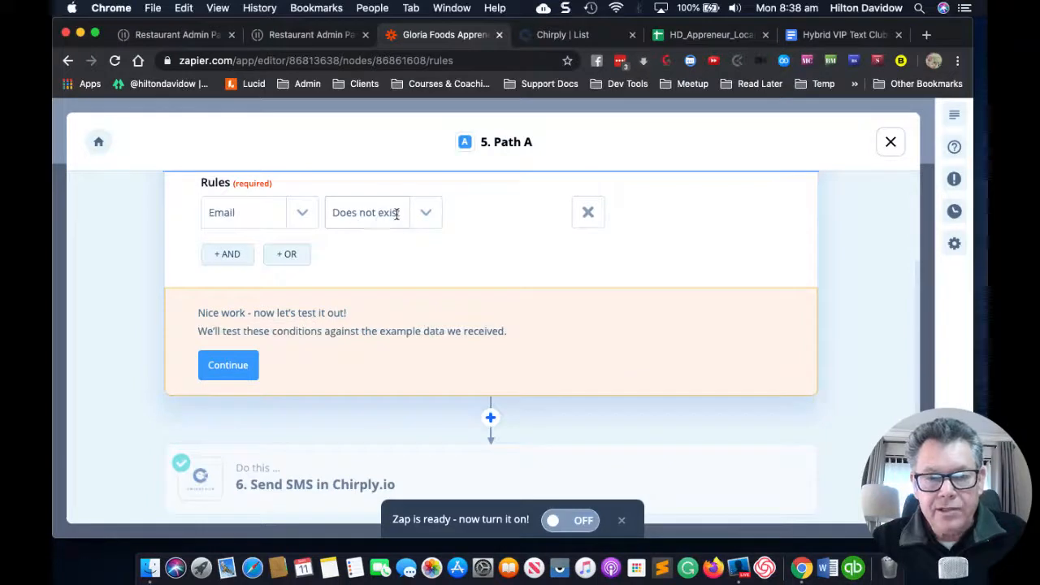
scroll(429, 290, down, 3)
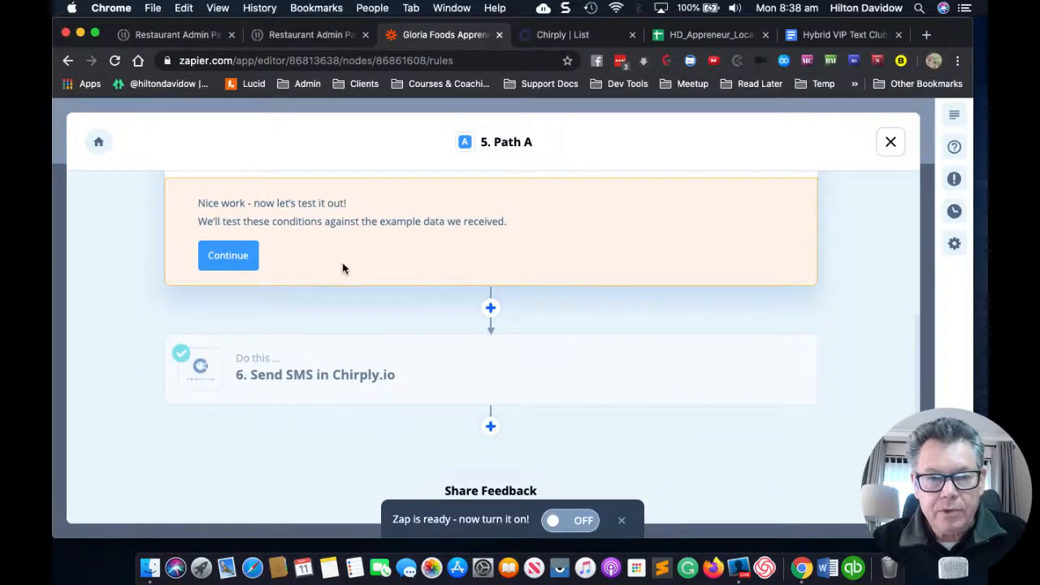
scroll(343, 262, down, 2)
Step: Open Send SMS in Chirply.io and check the 'test request VIP' body sent to the client phone
mouse_move(302, 329)
click(442, 315)
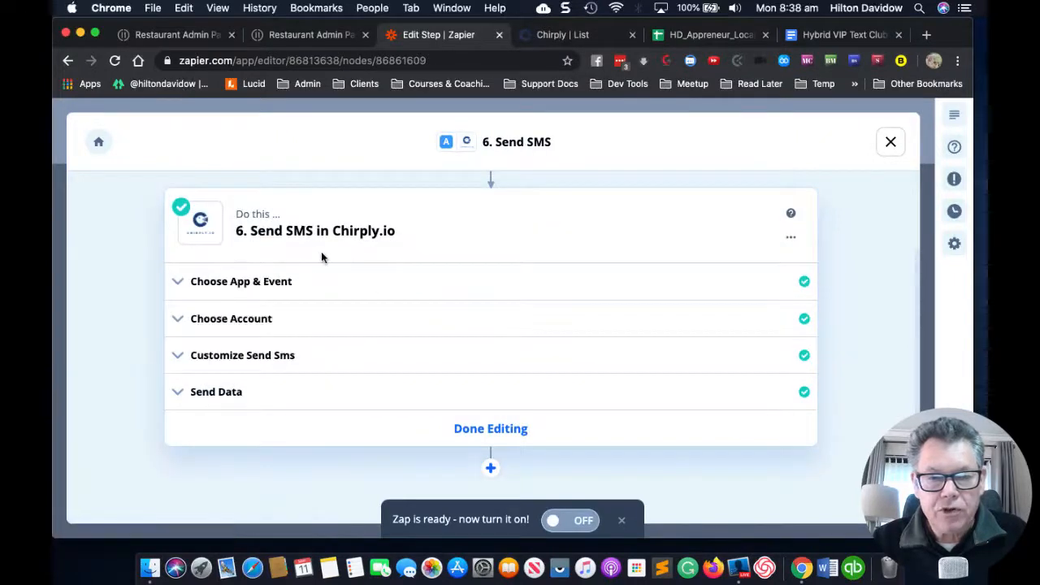
click(182, 364)
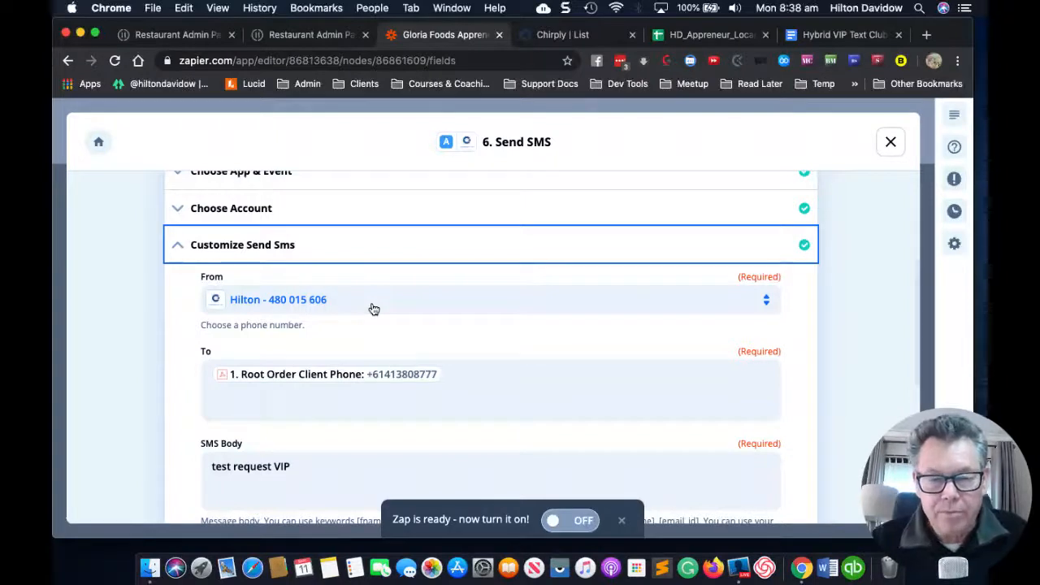
scroll(373, 309, down, 2)
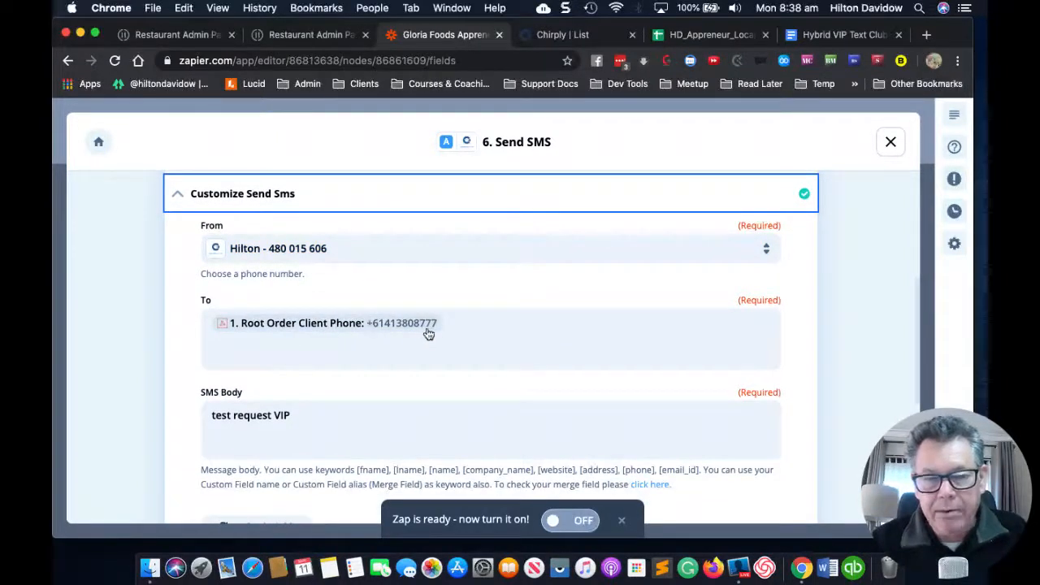
scroll(443, 330, up, 1)
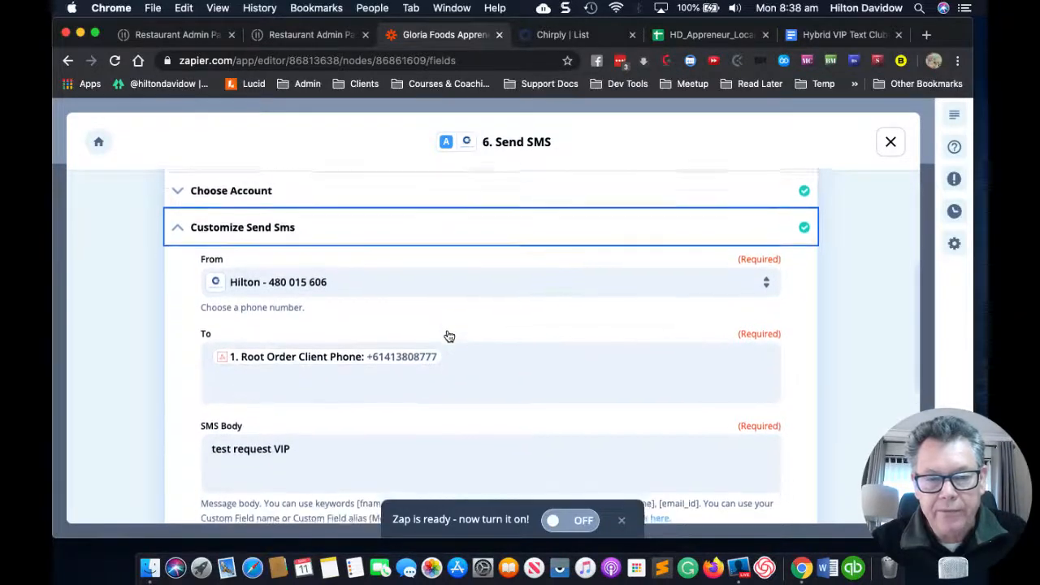
scroll(447, 334, down, 2)
scroll(449, 333, down, 3)
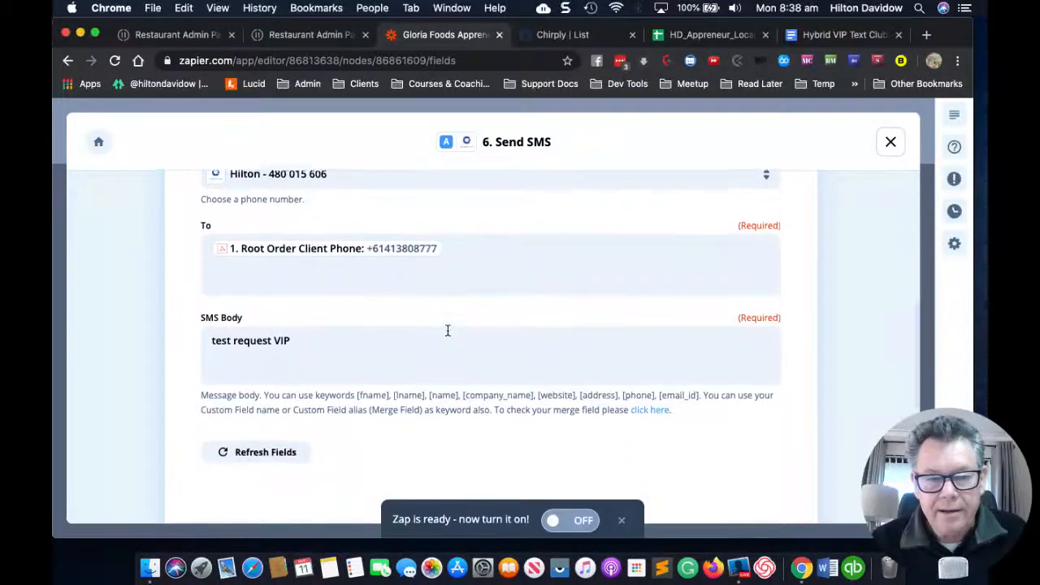
click(317, 318)
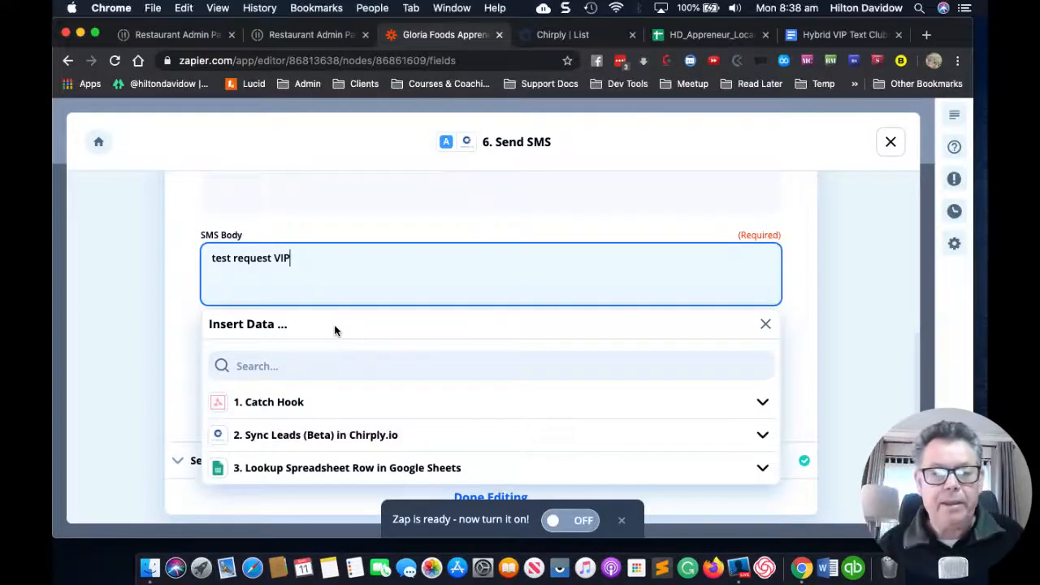
scroll(334, 325, up, 2)
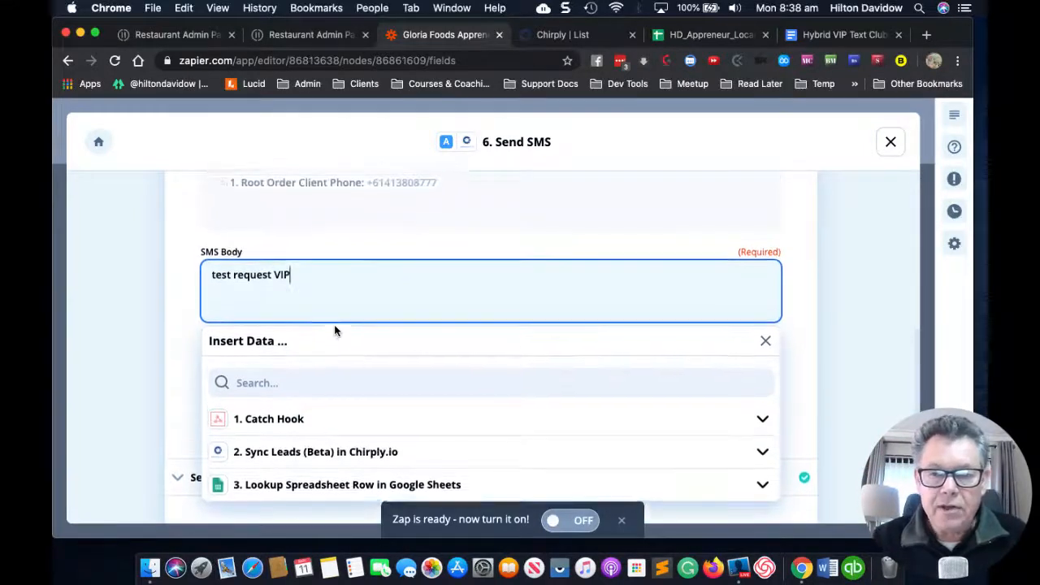
Step: Close the Send SMS editor and return to step 4 in the zap outline
click(888, 143)
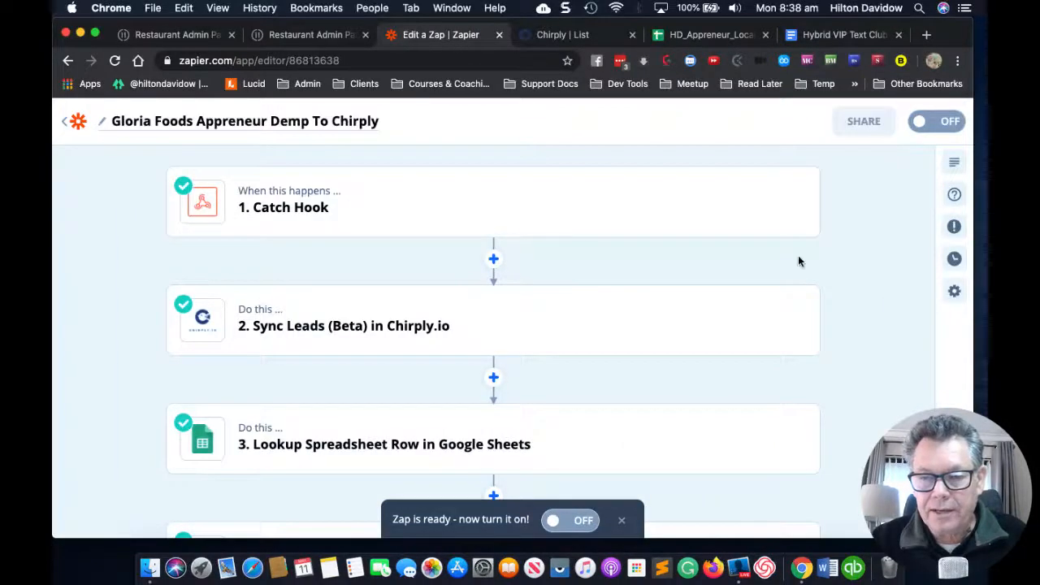
scroll(798, 260, down, 1)
scroll(798, 261, up, 1)
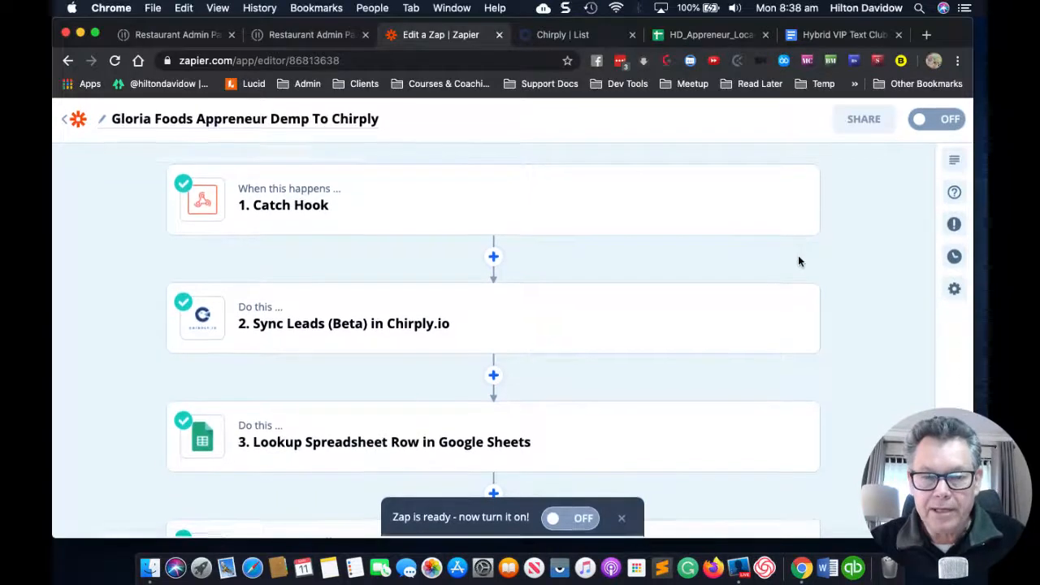
scroll(798, 261, down, 3)
scroll(798, 260, down, 2)
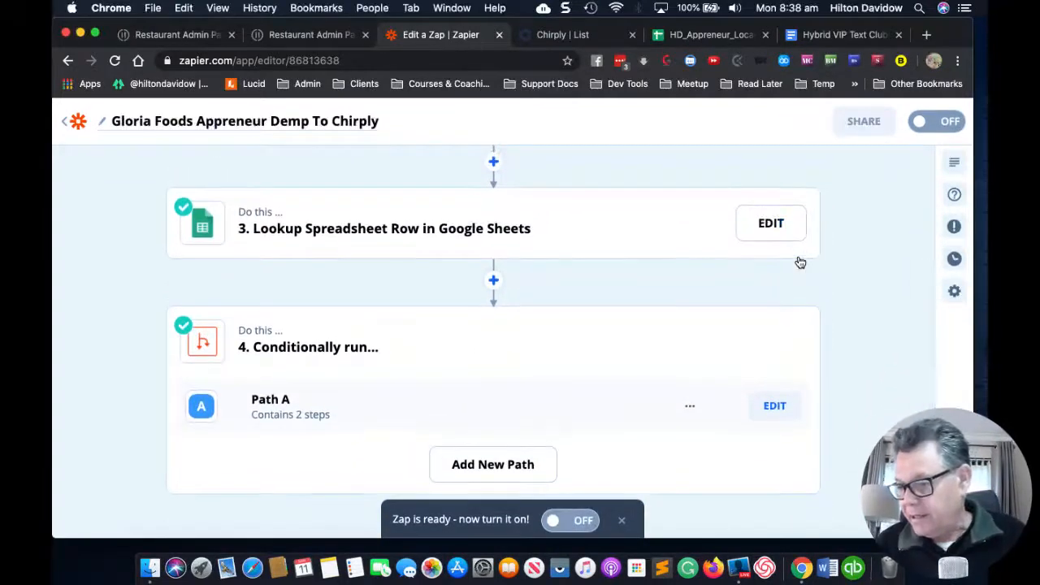